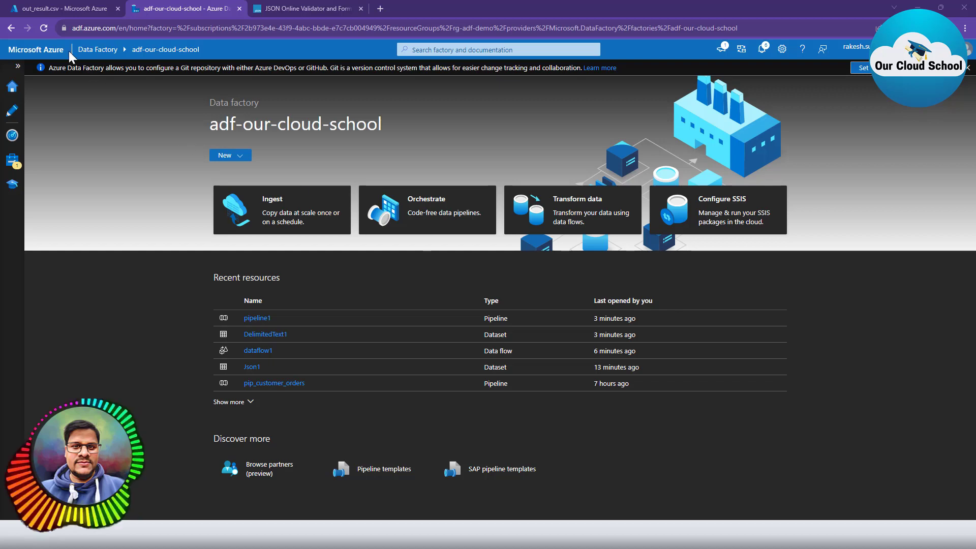
Bring up out_result.csv, view it as raw CSV text, then return to the table preview.
click(57, 6)
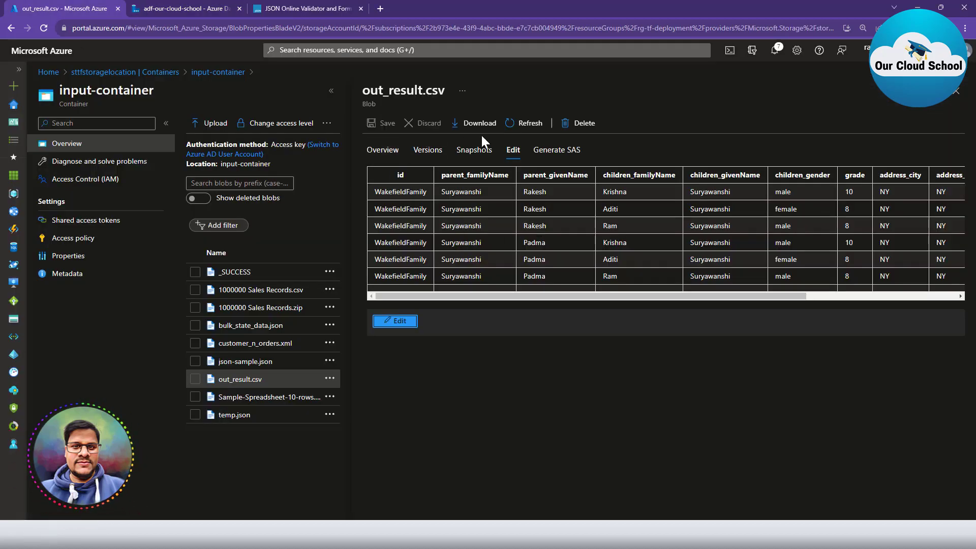
click(389, 322)
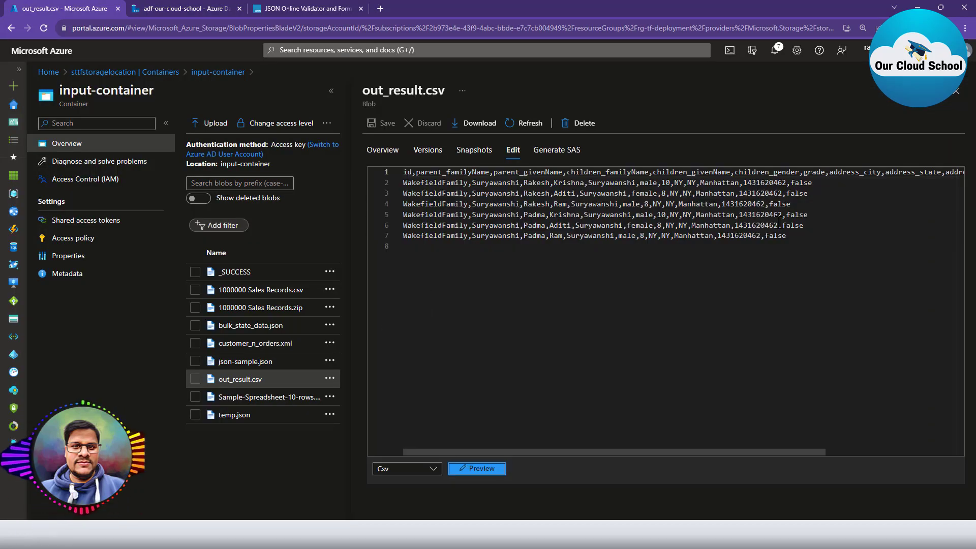
key(ctrl+a)
click(601, 262)
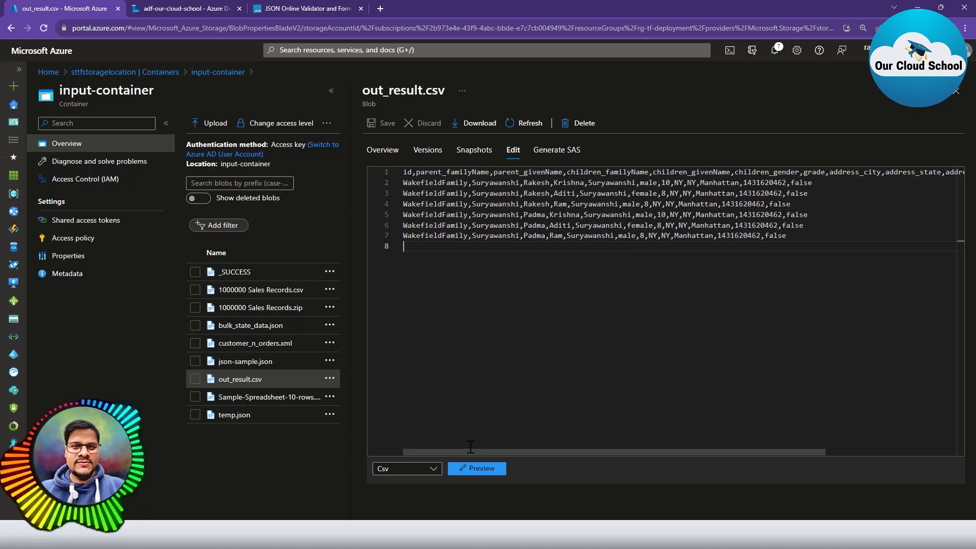
click(477, 468)
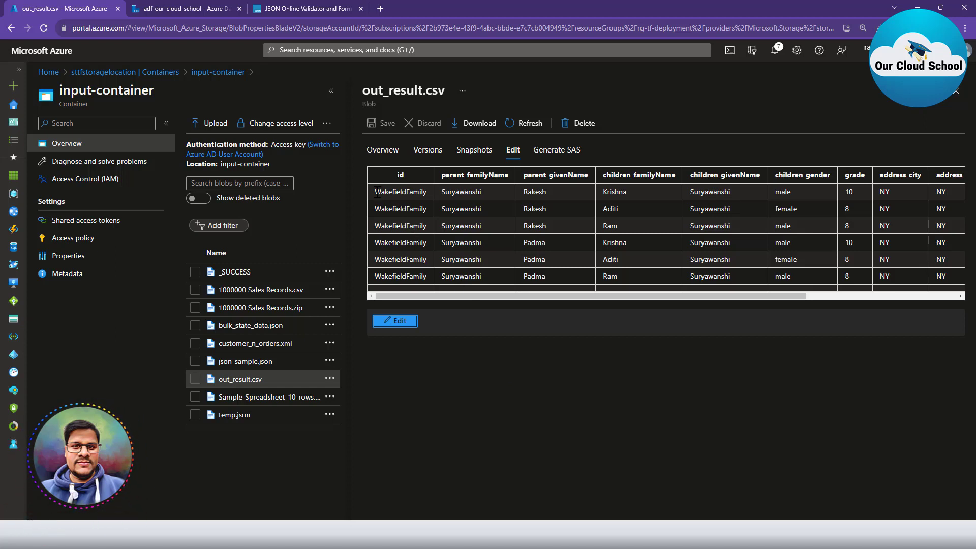
Highlight the first parent and child rows in the table, then open the json-sample.json blob.
drag(376, 193, 625, 232)
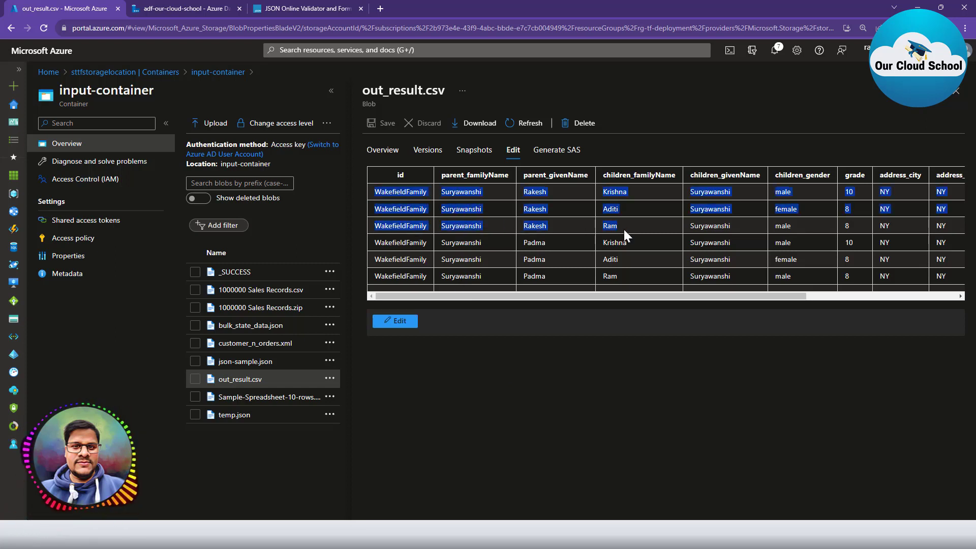
click(624, 230)
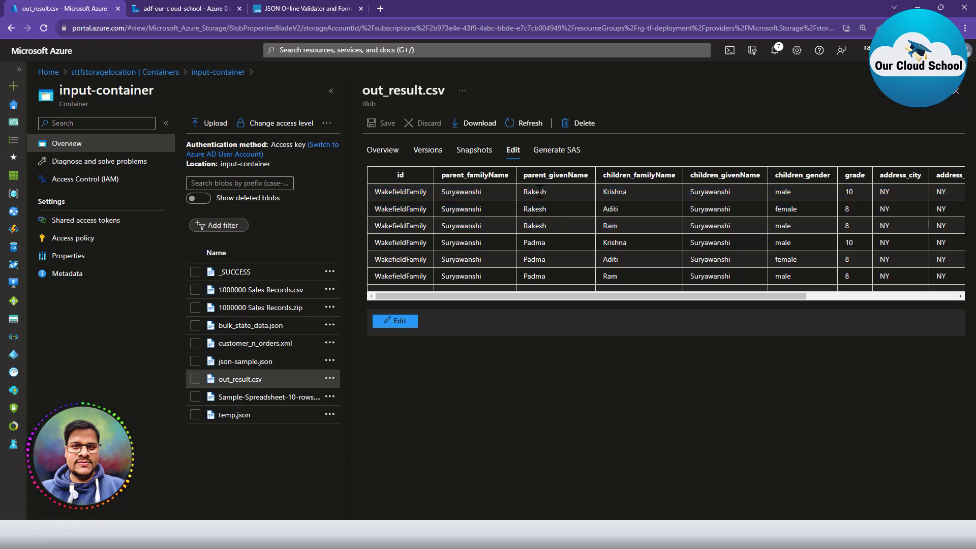
double_click(538, 243)
drag(602, 191, 627, 220)
click(636, 229)
click(246, 363)
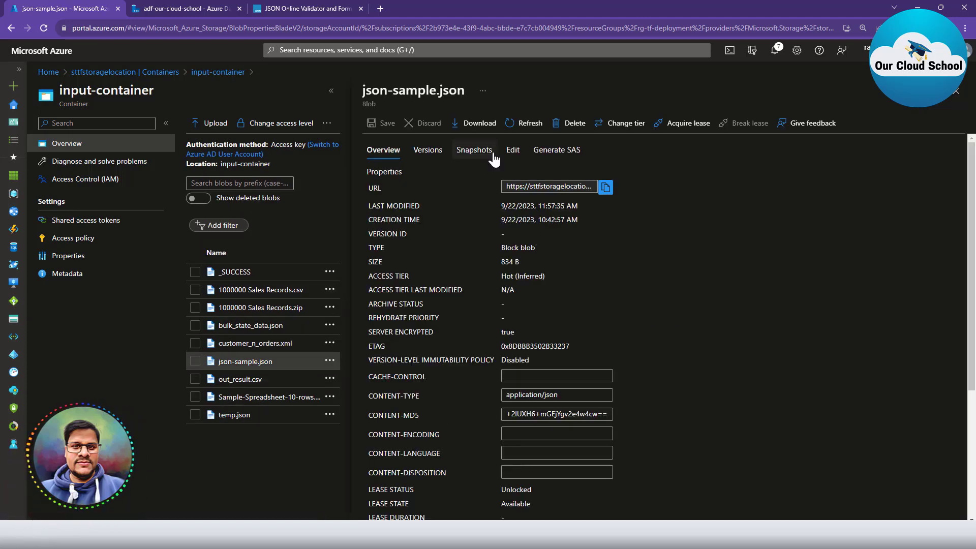
Open json-sample.json's contents and examine the id, parent entries and the two child objects.
click(510, 152)
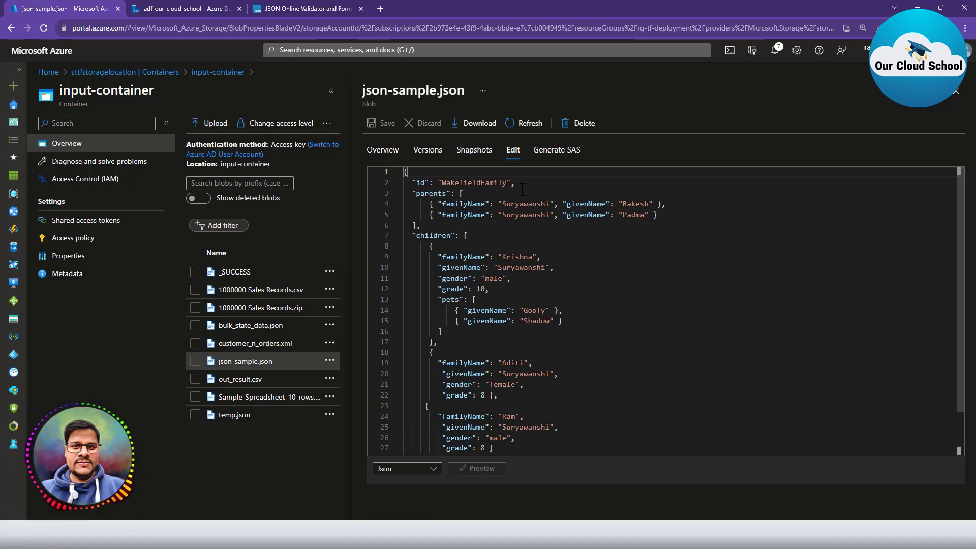
drag(529, 183, 674, 205)
click(426, 203)
double_click(423, 235)
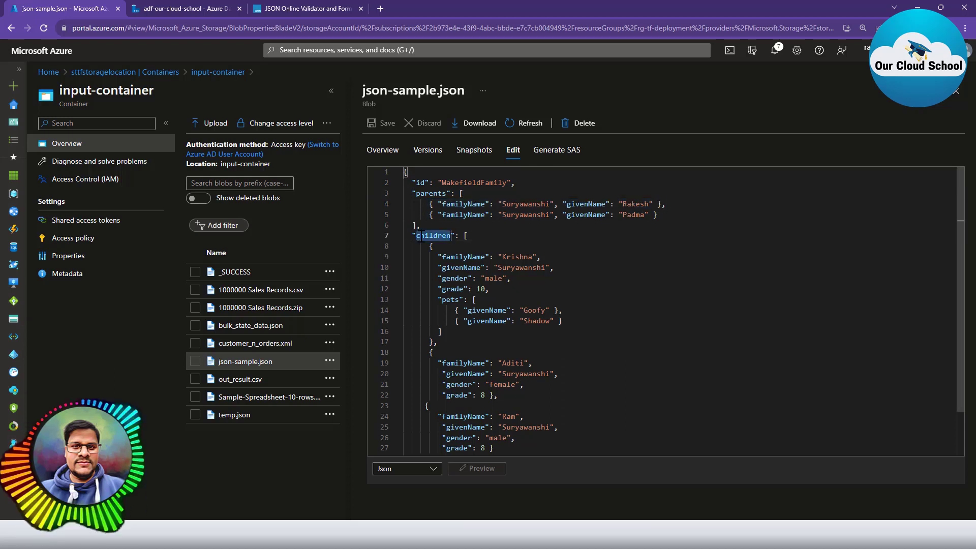
click(458, 243)
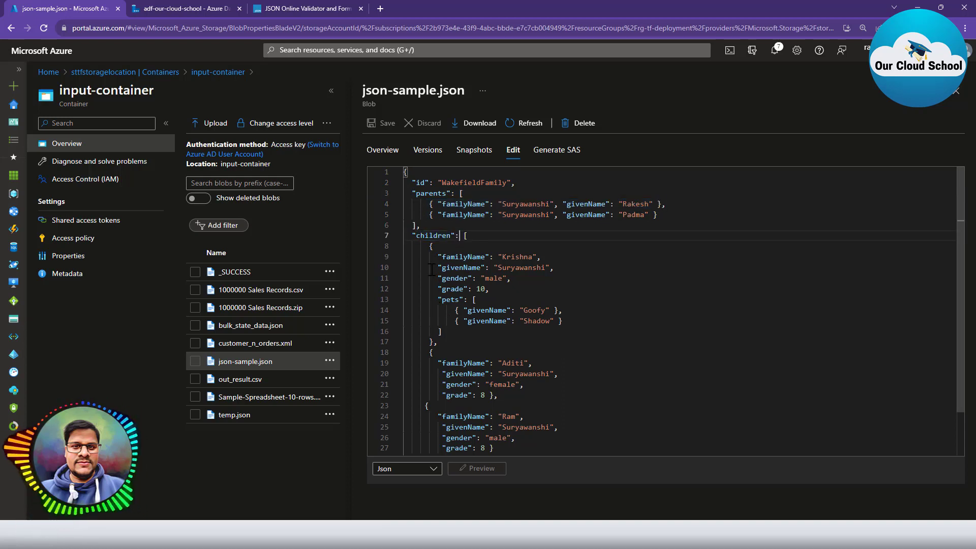
click(426, 245)
shift+click(426, 352)
scroll(426, 352, down, 2)
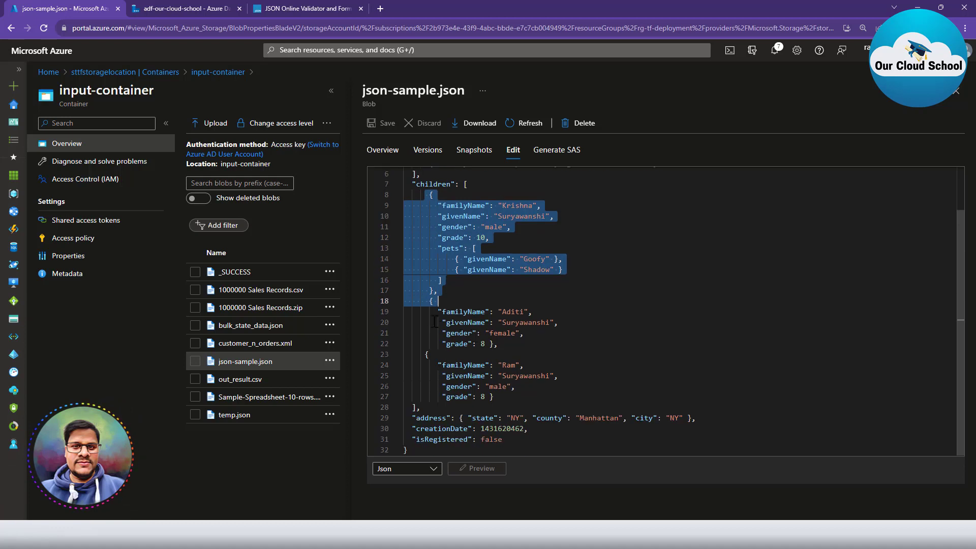
drag(426, 303, 500, 345)
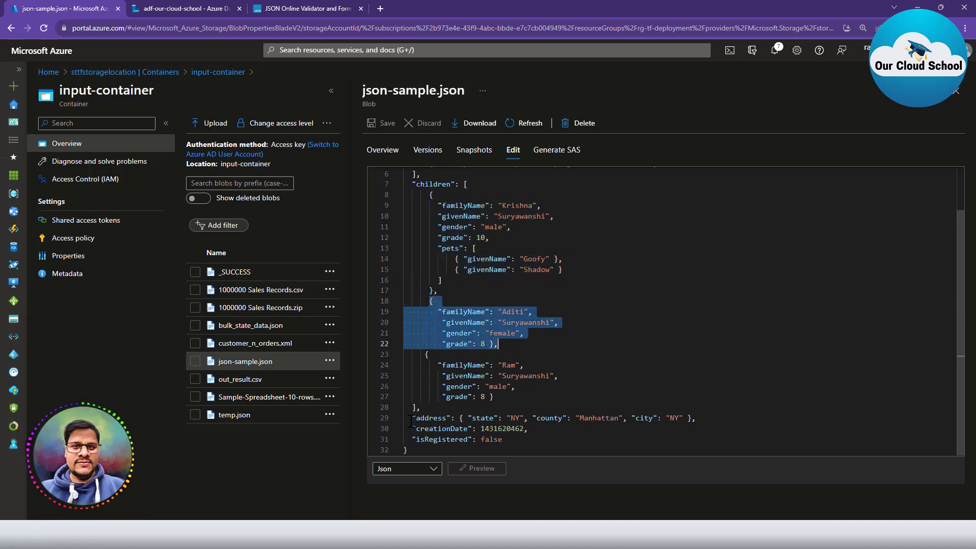
Inspect the address, creationDate and isRegistered lines, then switch to the Data Factory tab.
drag(410, 419, 727, 418)
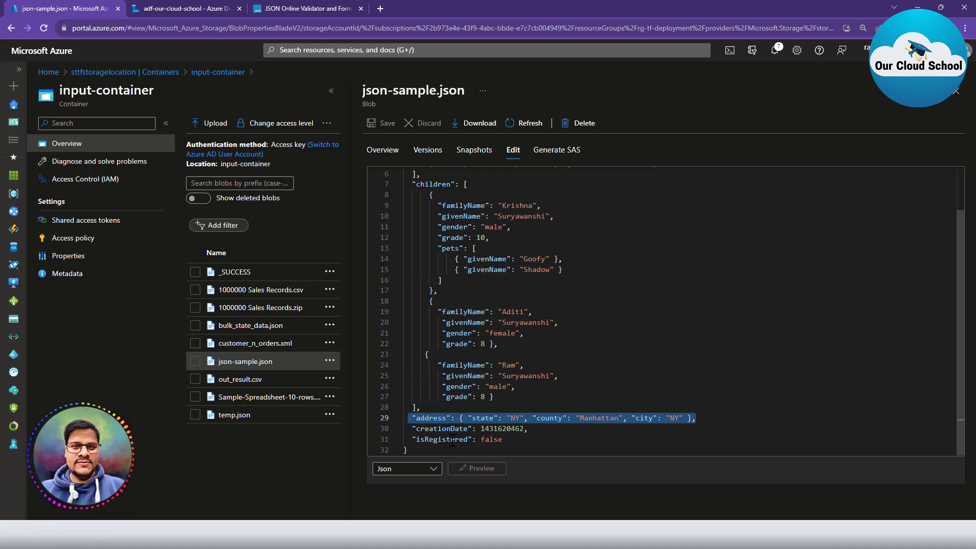
drag(411, 429, 558, 431)
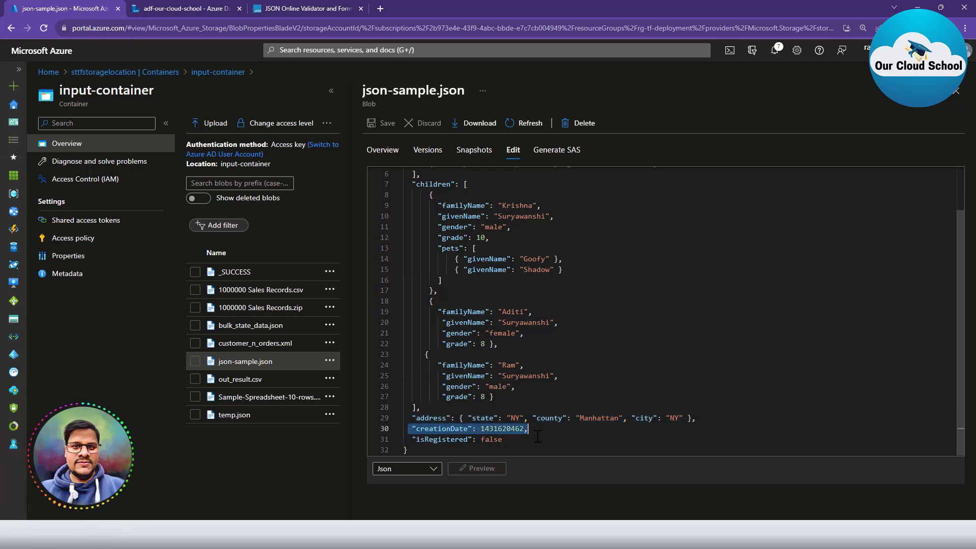
drag(409, 440, 504, 440)
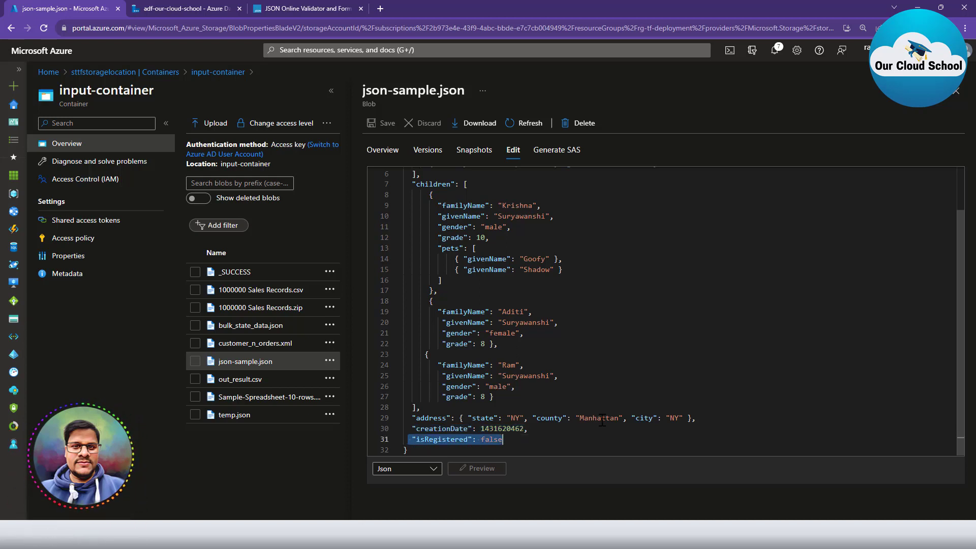
scroll(585, 381, up, 1)
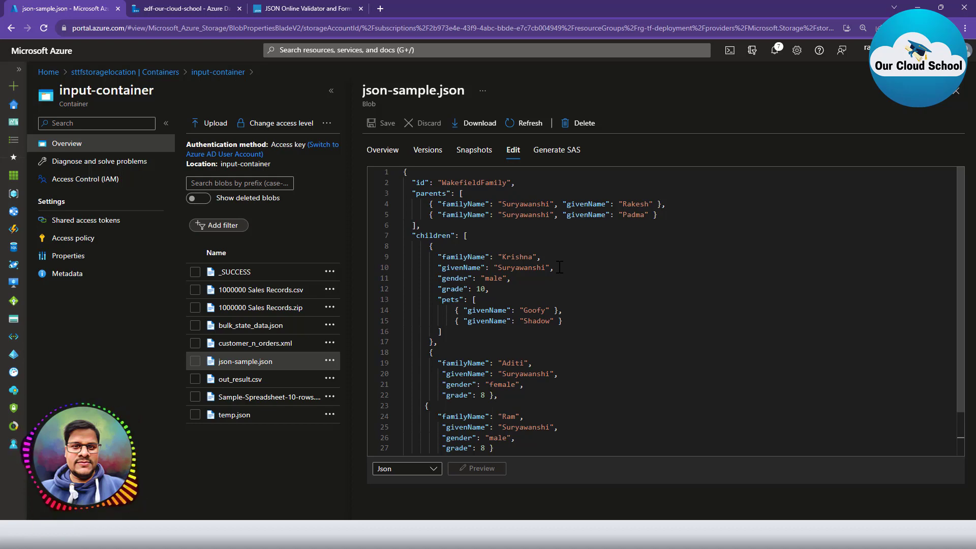
key(ctrl+Tab)
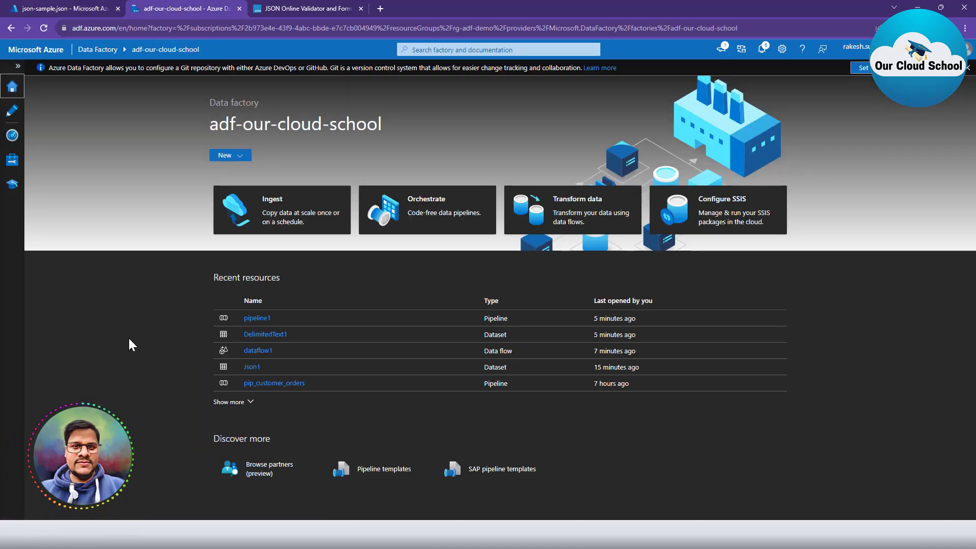
Add pipeline2 in Author, drop a Data flow activity onto it, and create dataflow2 from its Settings.
click(9, 113)
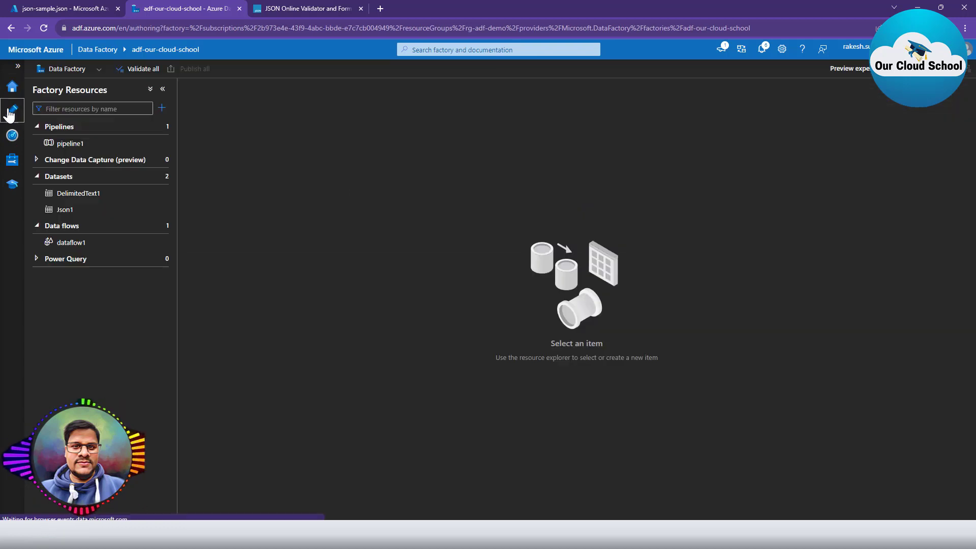
click(159, 126)
click(185, 146)
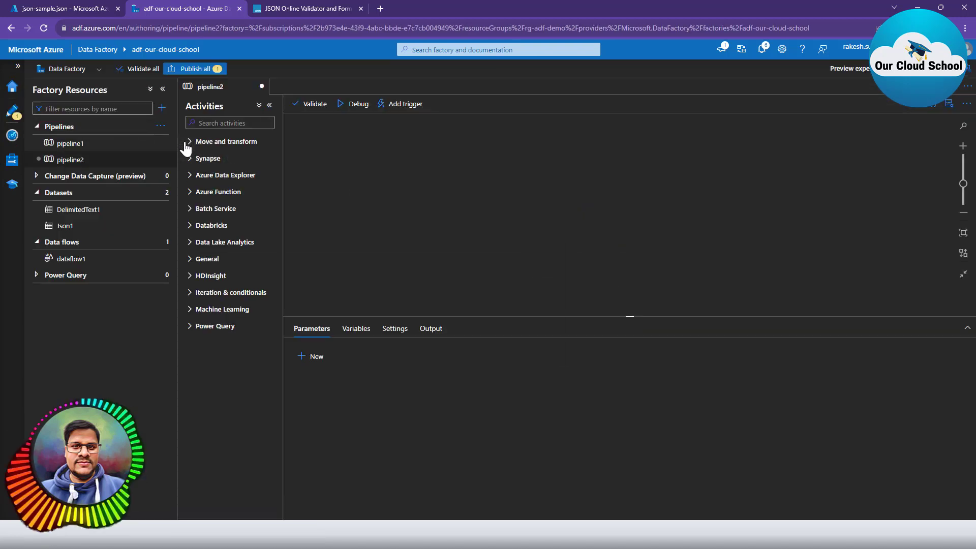
click(187, 141)
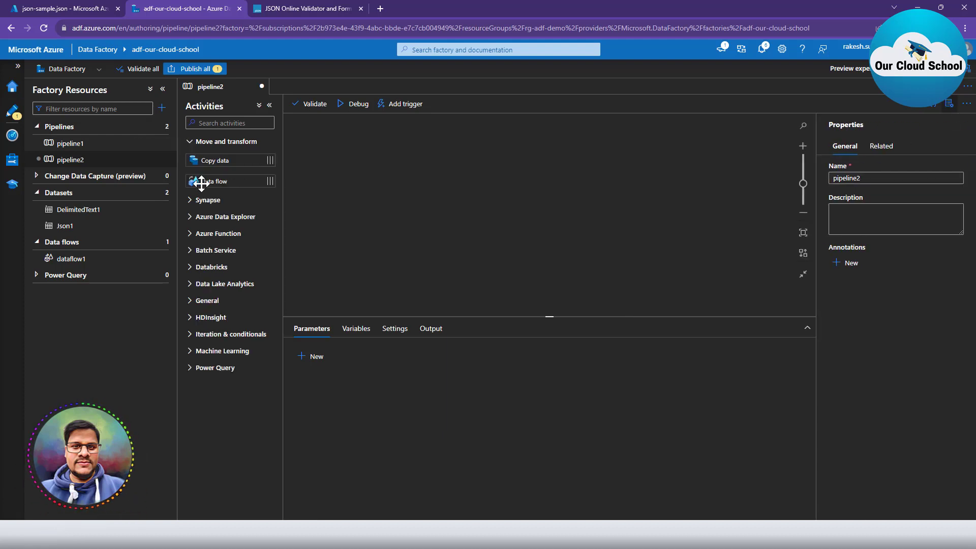
drag(202, 183, 396, 182)
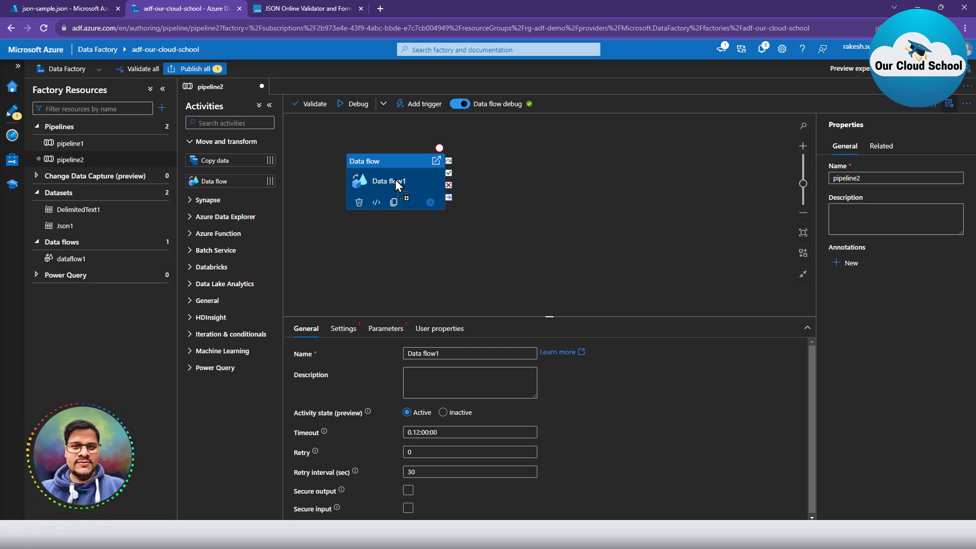
click(348, 335)
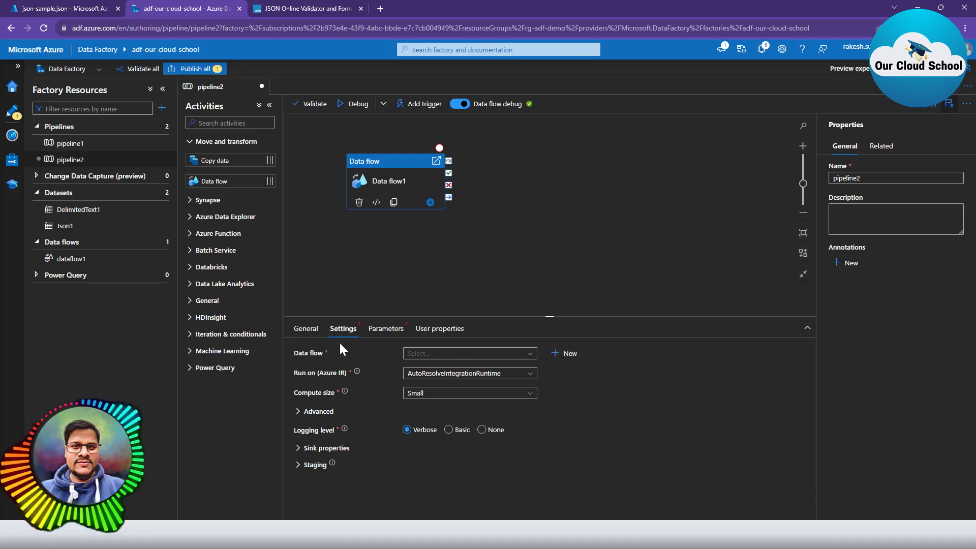
click(563, 353)
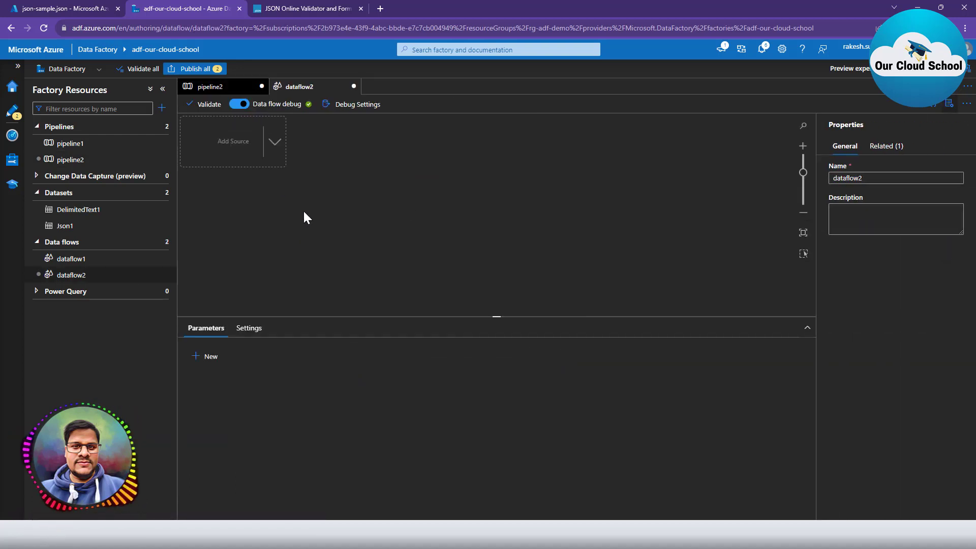
Rename the data flow to df_json_output and add source1 to its canvas.
double_click(848, 179)
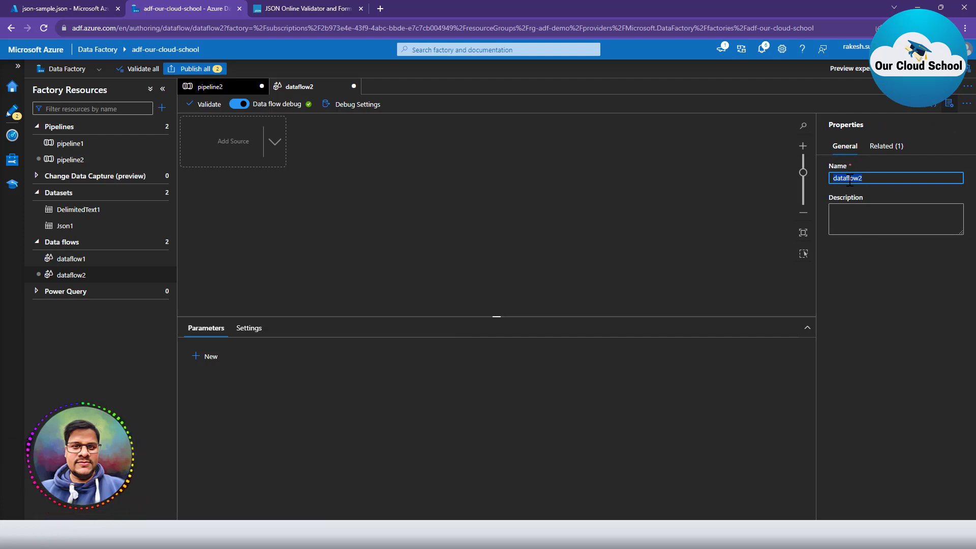
text(df)
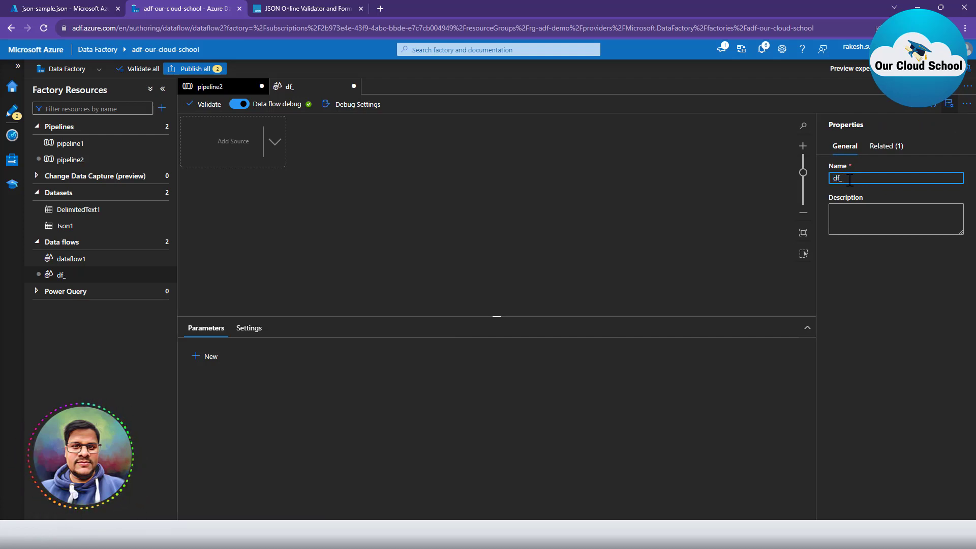
text(_json_output)
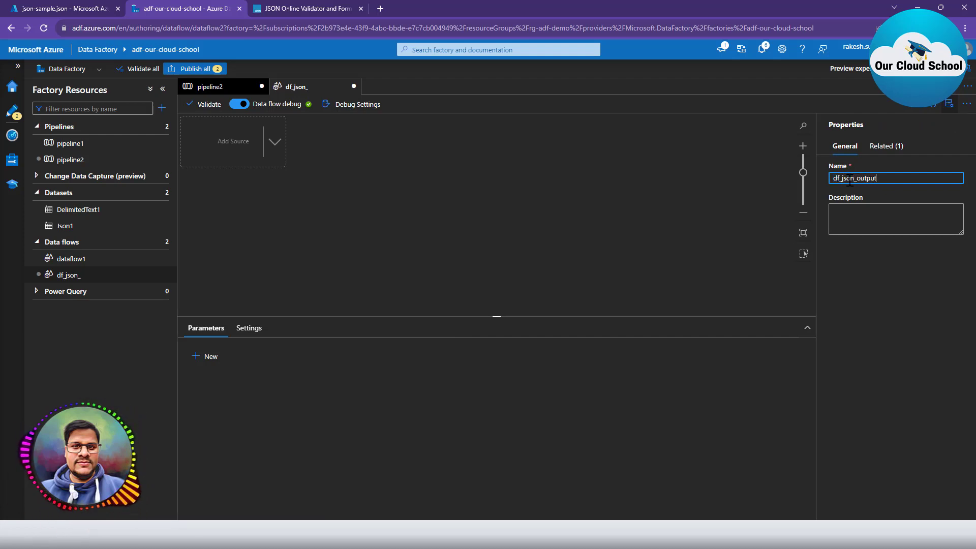
click(501, 209)
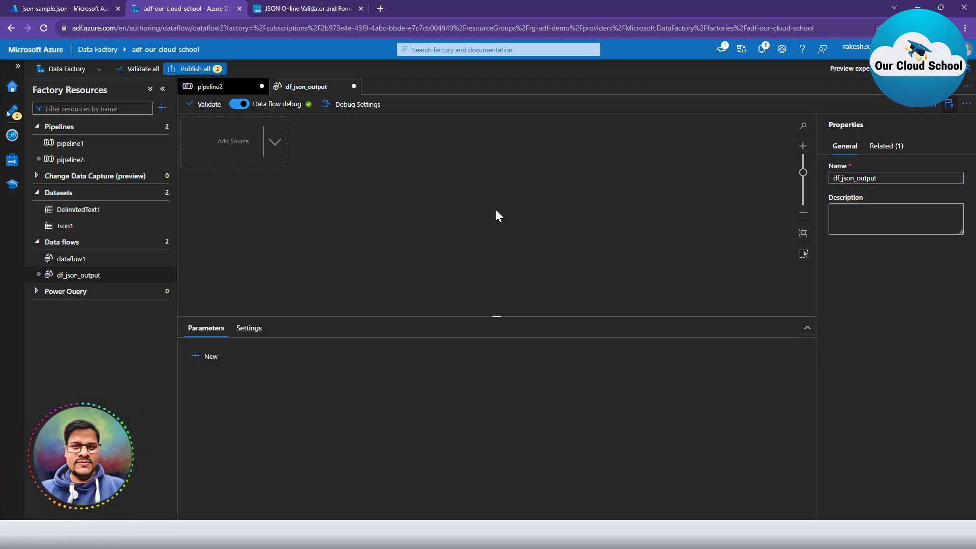
click(276, 147)
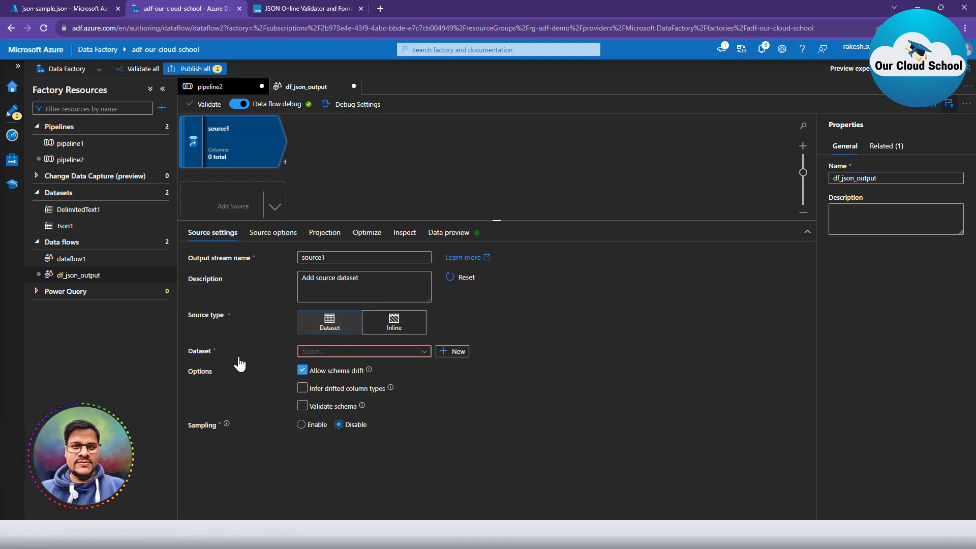
Start a new Azure Blob Storage DelimitedText dataset named ds_source_csv.
click(453, 352)
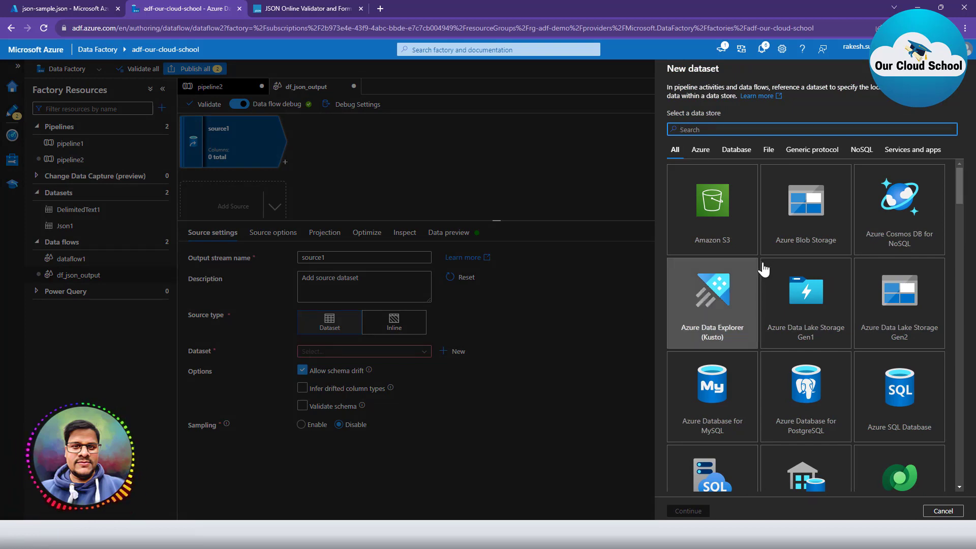
click(796, 213)
click(687, 510)
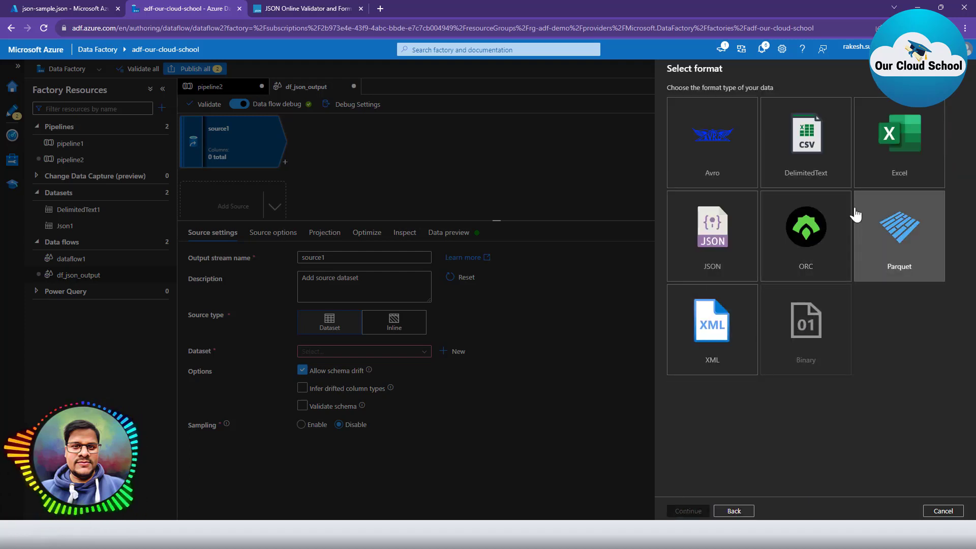
click(819, 159)
click(689, 510)
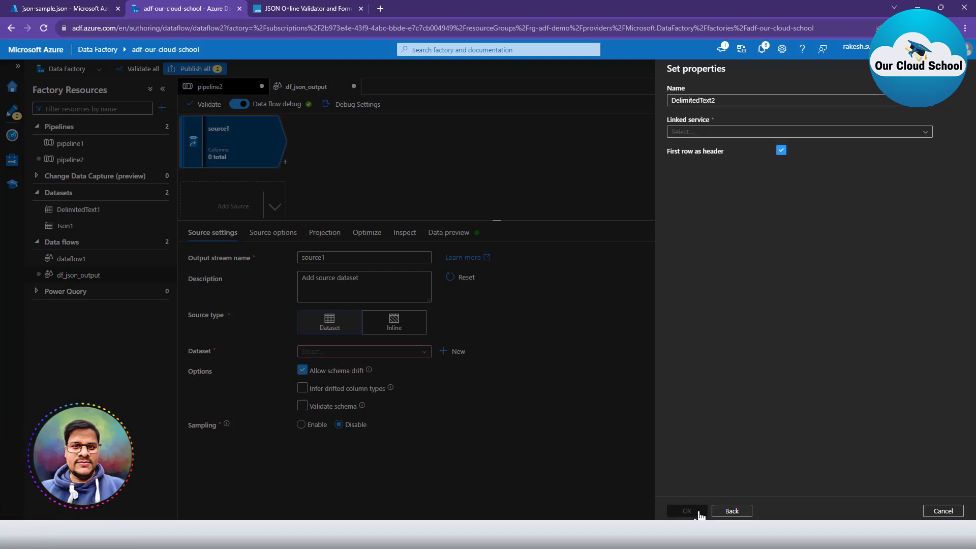
double_click(717, 99)
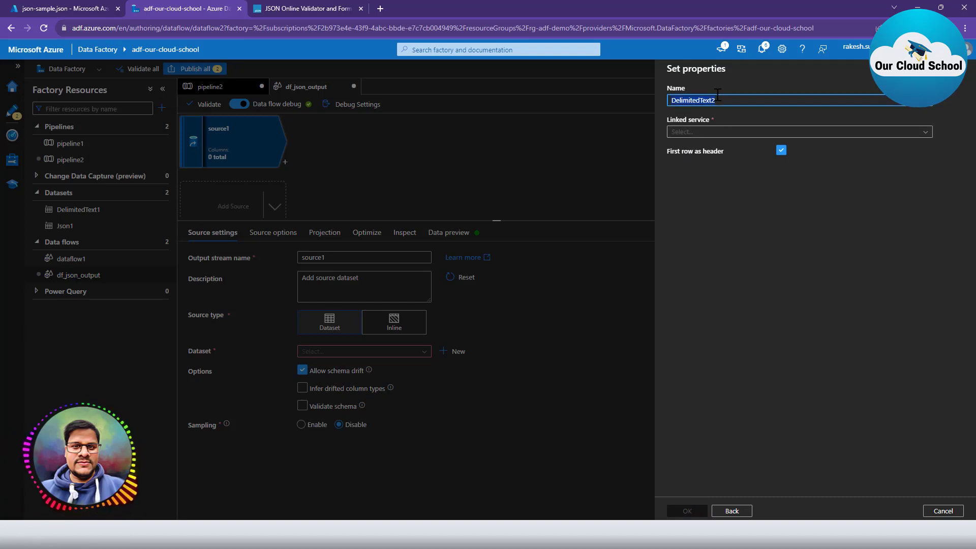
text(ds_so)
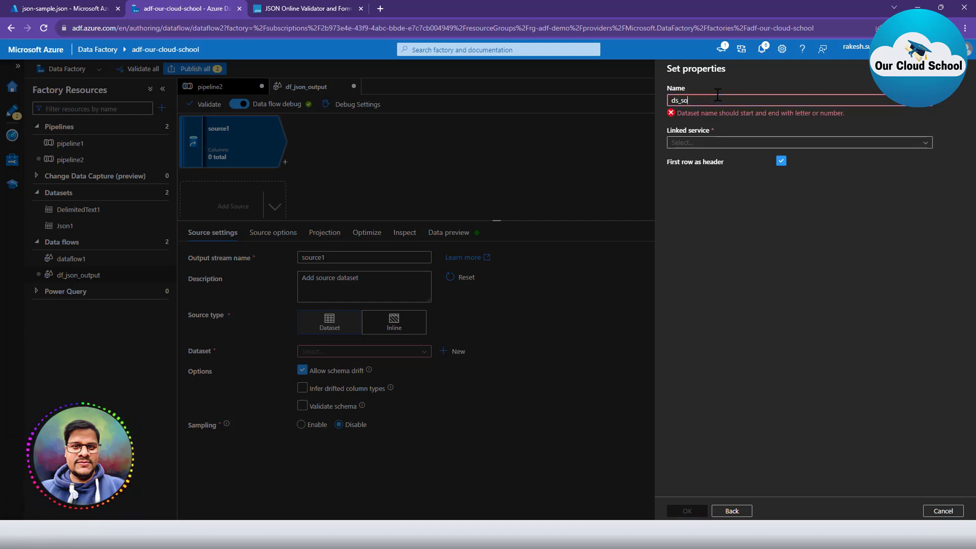
text(urce_csv)
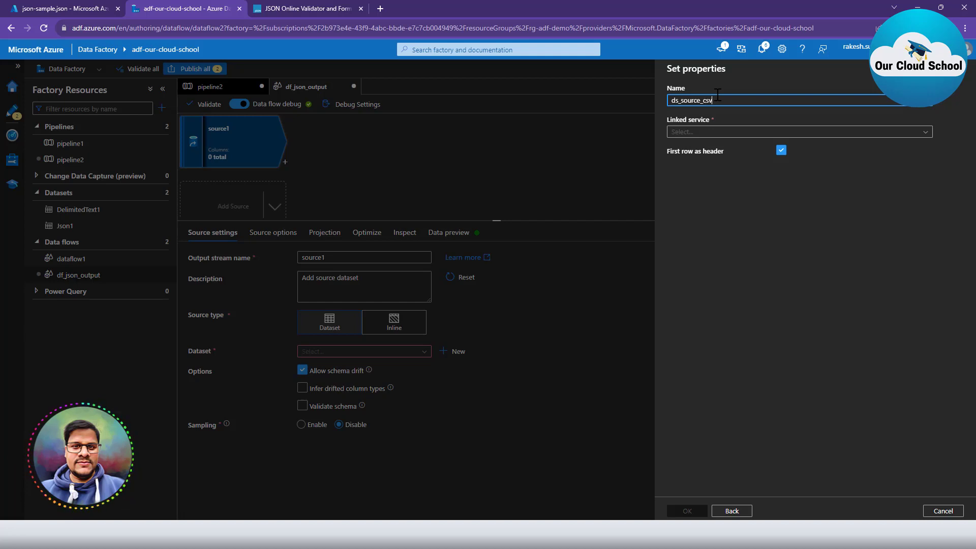
Link the dataset to ls_blob_source with file path input-container/out_result.csv and create it.
click(714, 132)
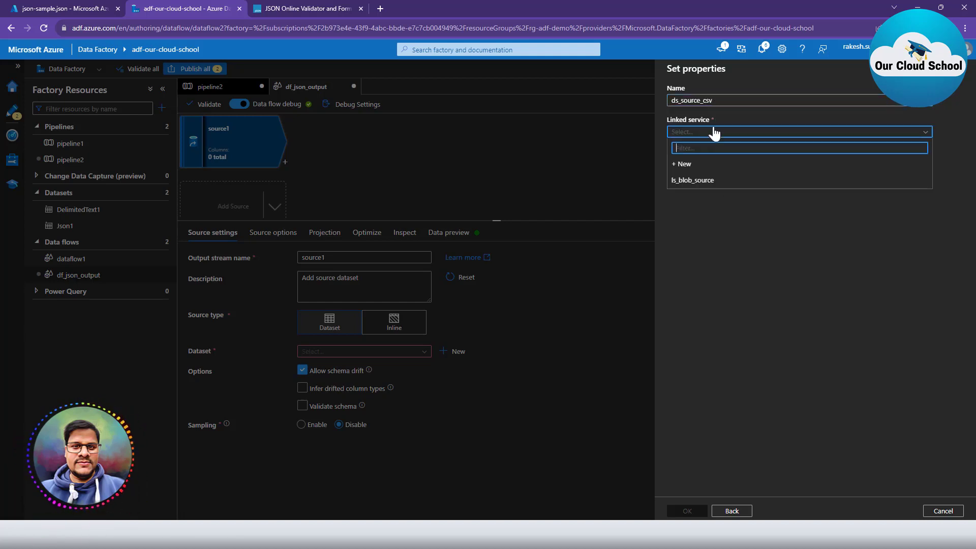
click(701, 182)
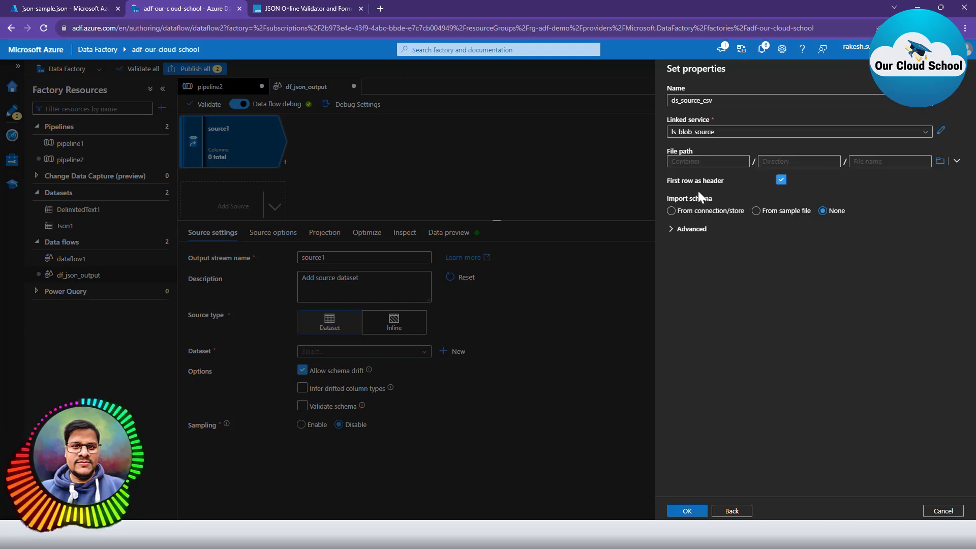
click(940, 162)
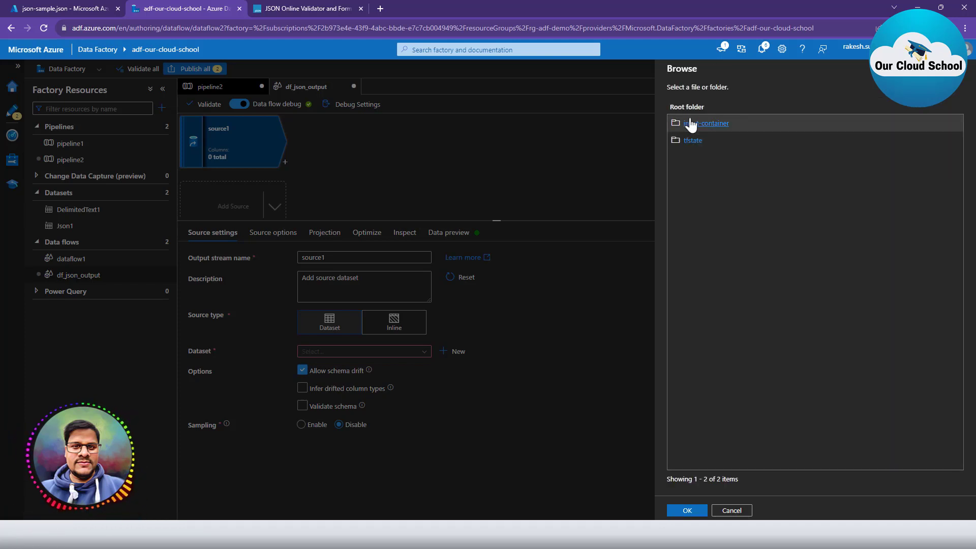
click(710, 126)
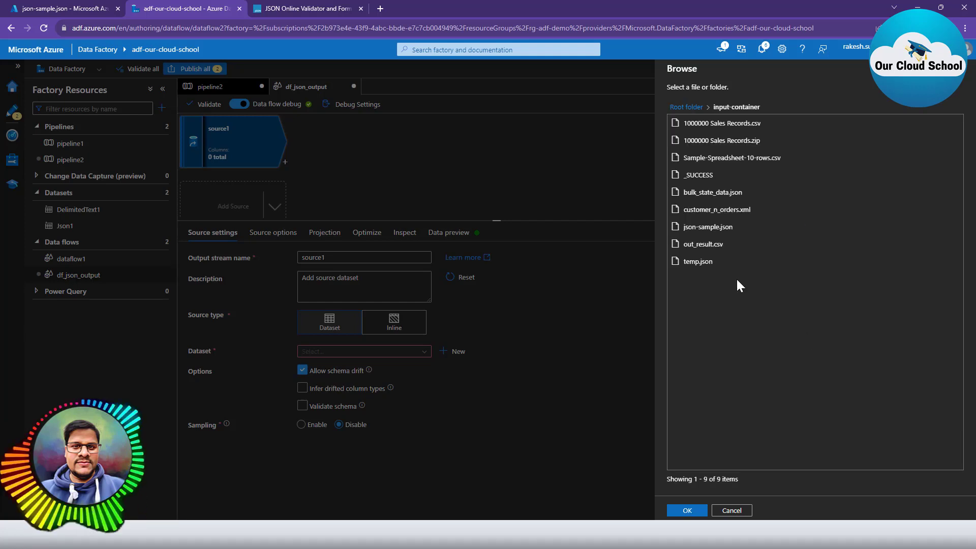
click(694, 248)
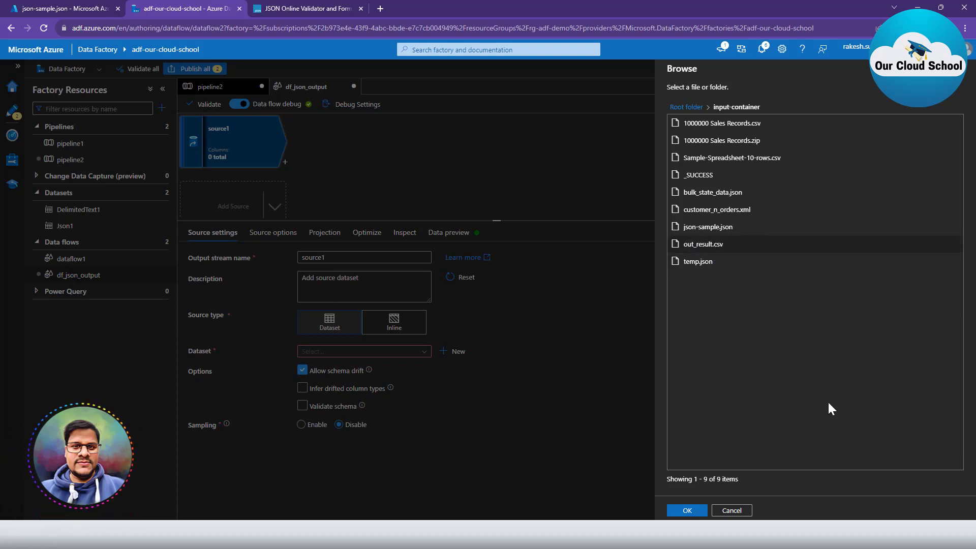
click(688, 510)
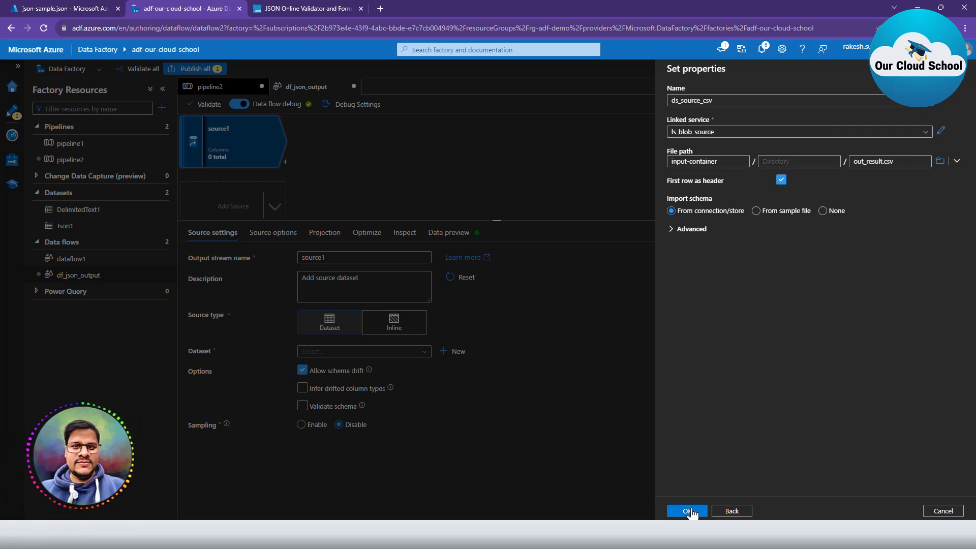
click(688, 510)
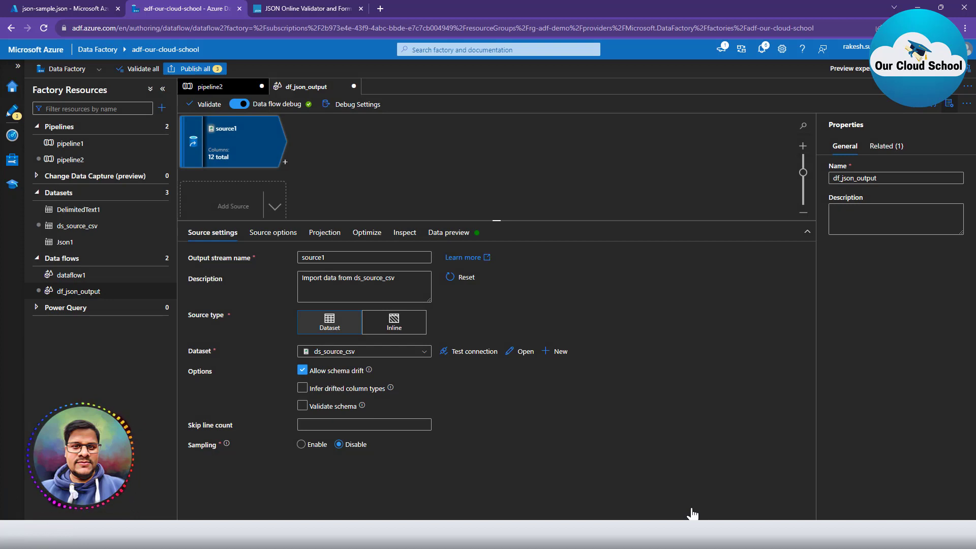
Review source1's source options, projection, optimize settings and its 12 inspected columns.
click(270, 232)
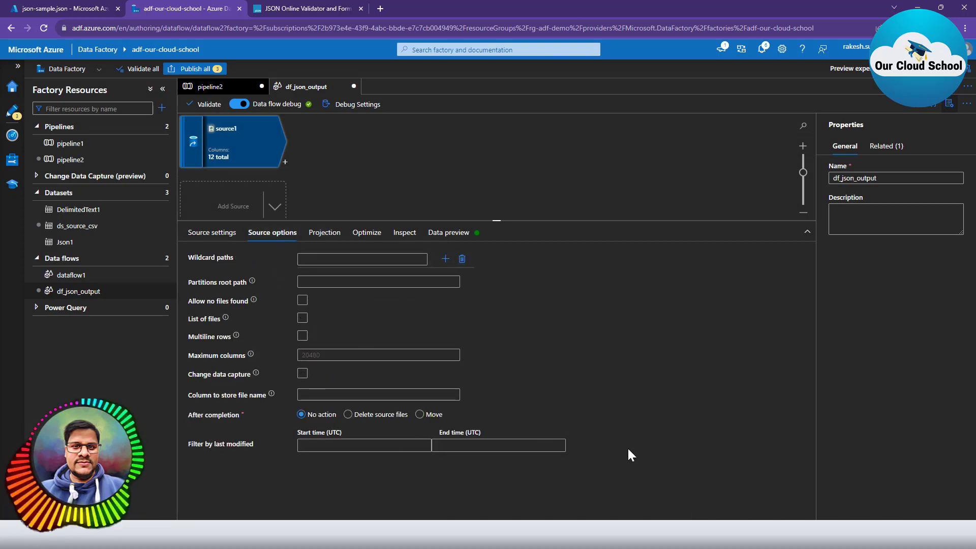
click(324, 233)
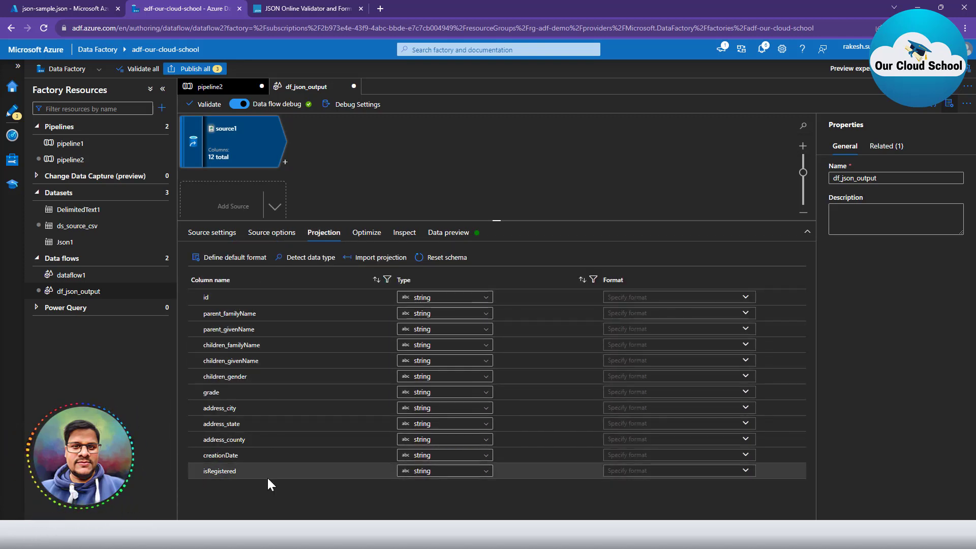
click(363, 235)
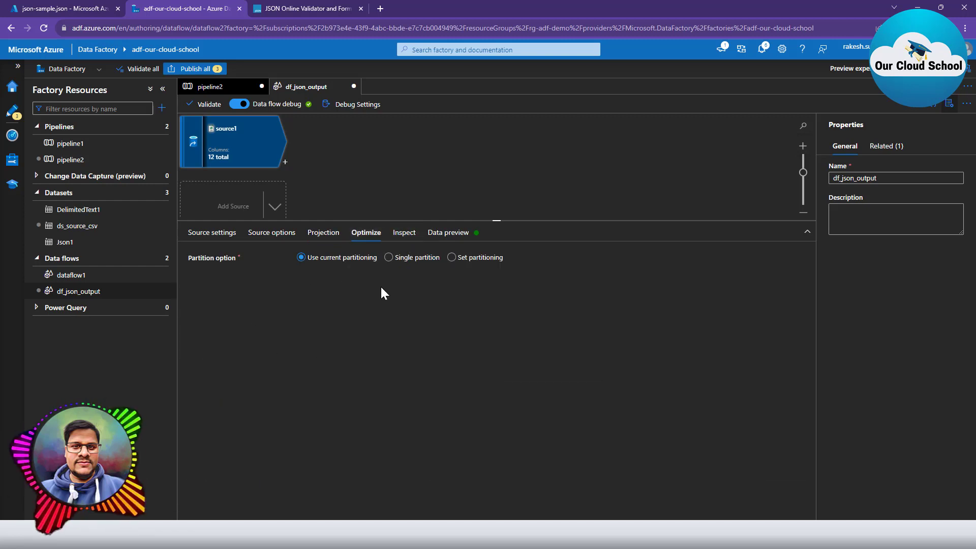
click(404, 234)
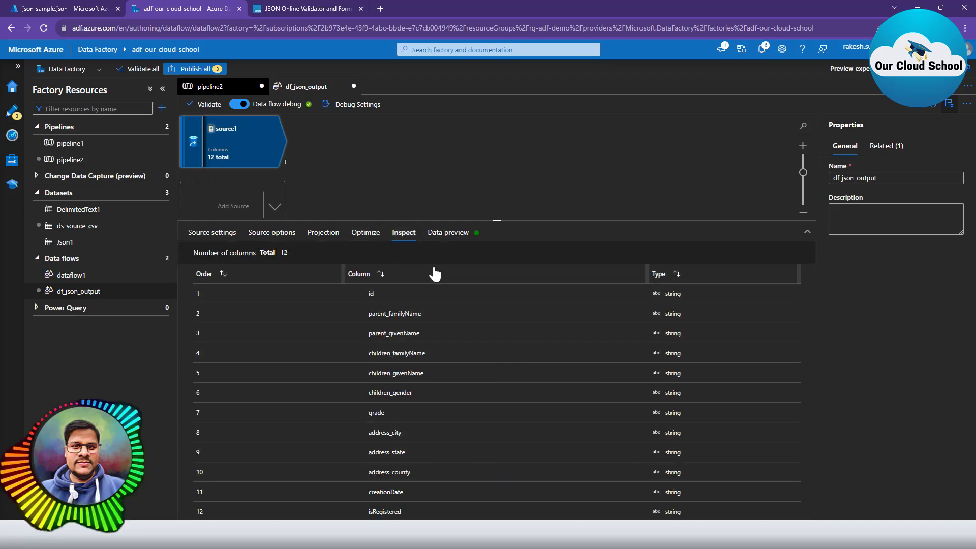
Refresh source1's data preview to show its 6 rows.
click(441, 234)
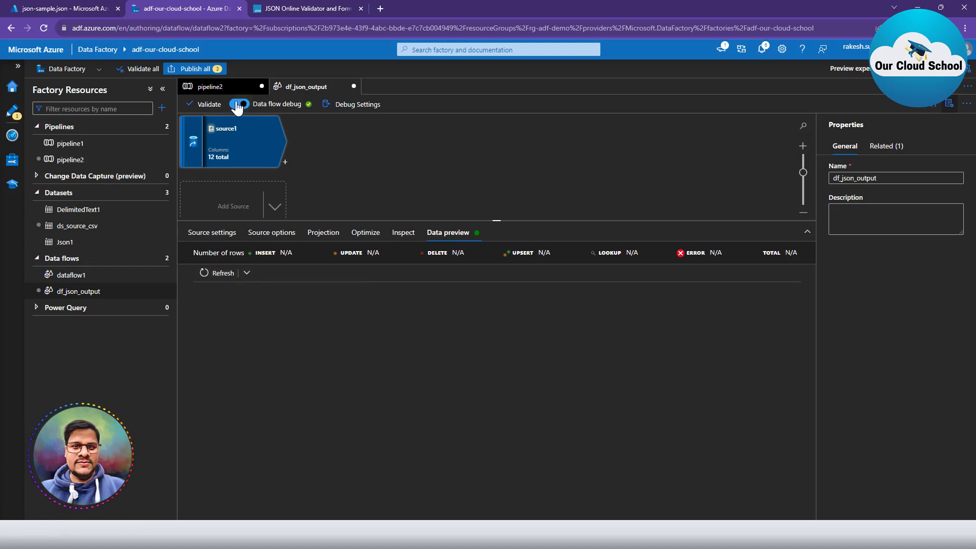
click(215, 277)
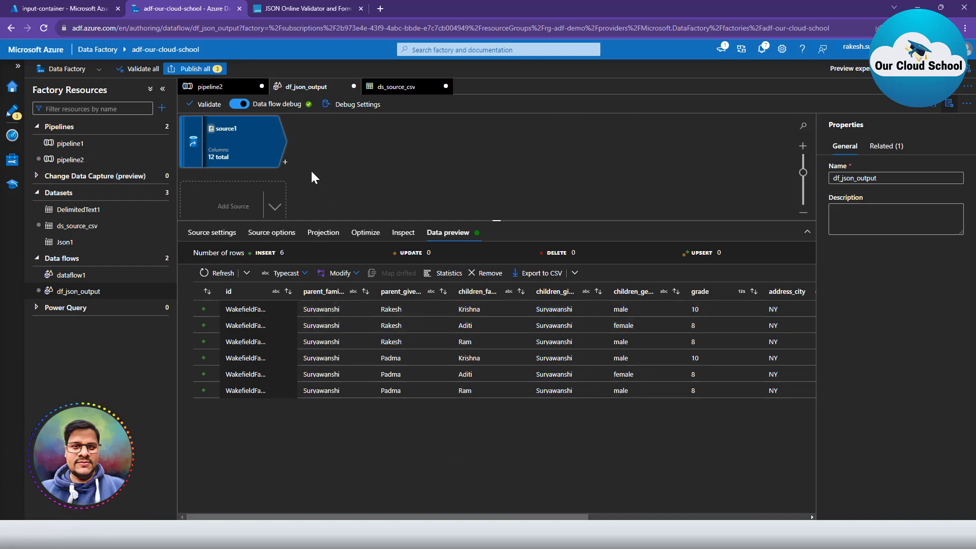
click(286, 162)
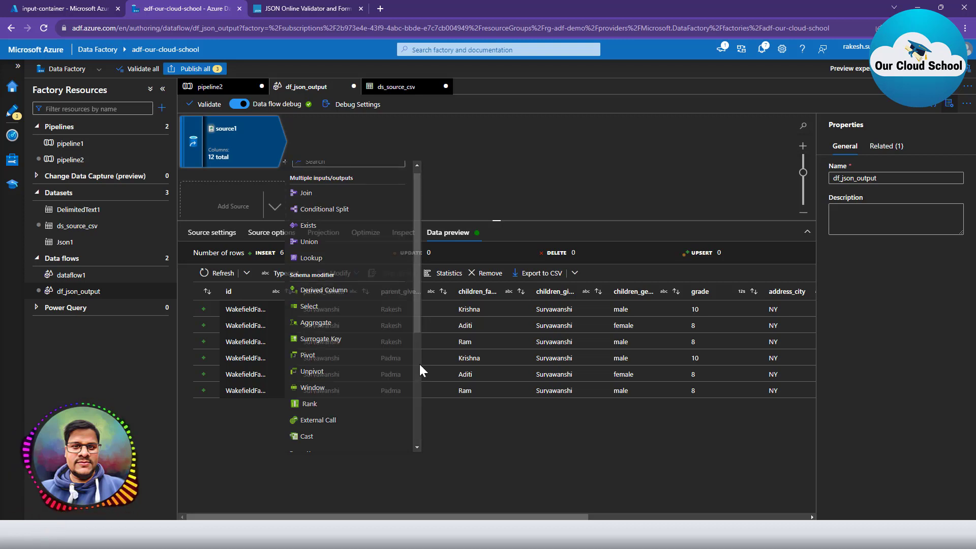
click(354, 311)
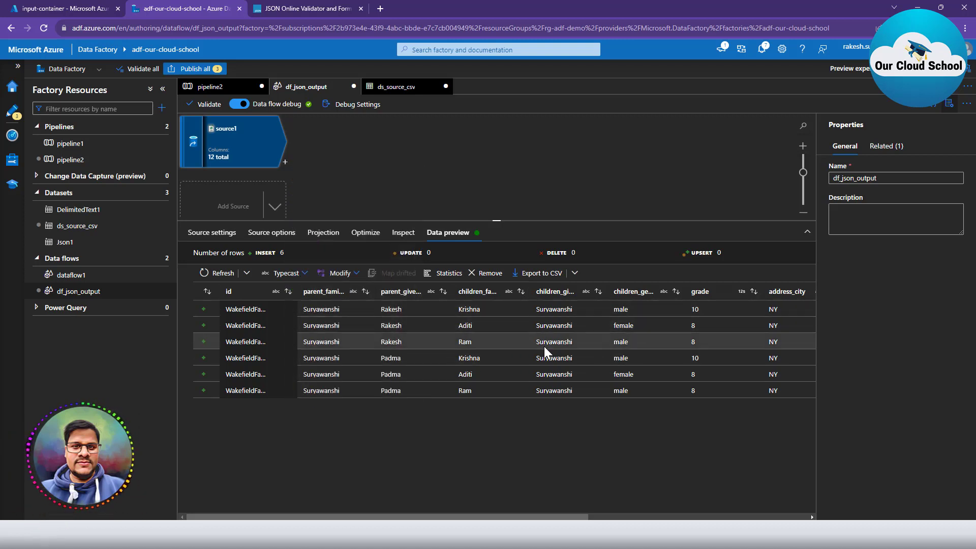
Add derivedColumn1 after source1 with two new columns, Parent and Children.
click(286, 163)
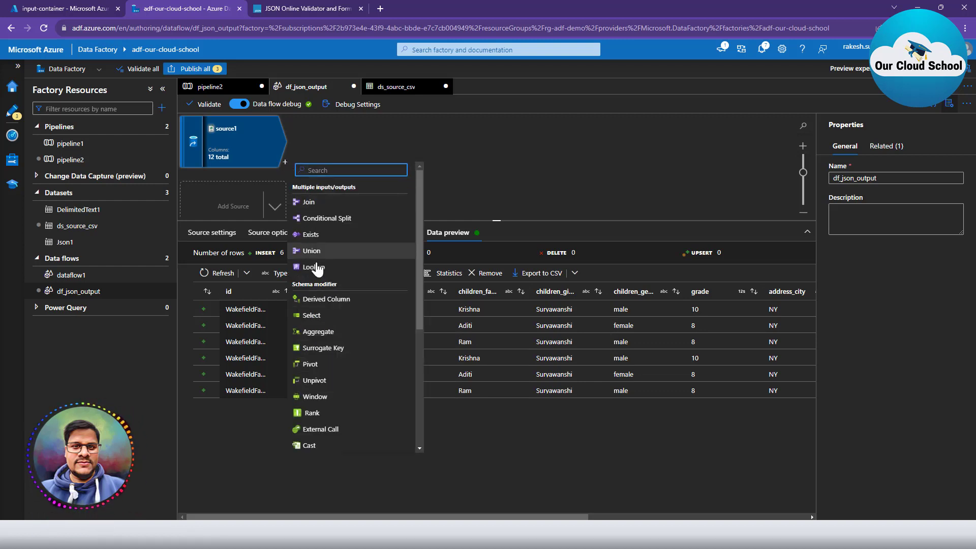
click(340, 300)
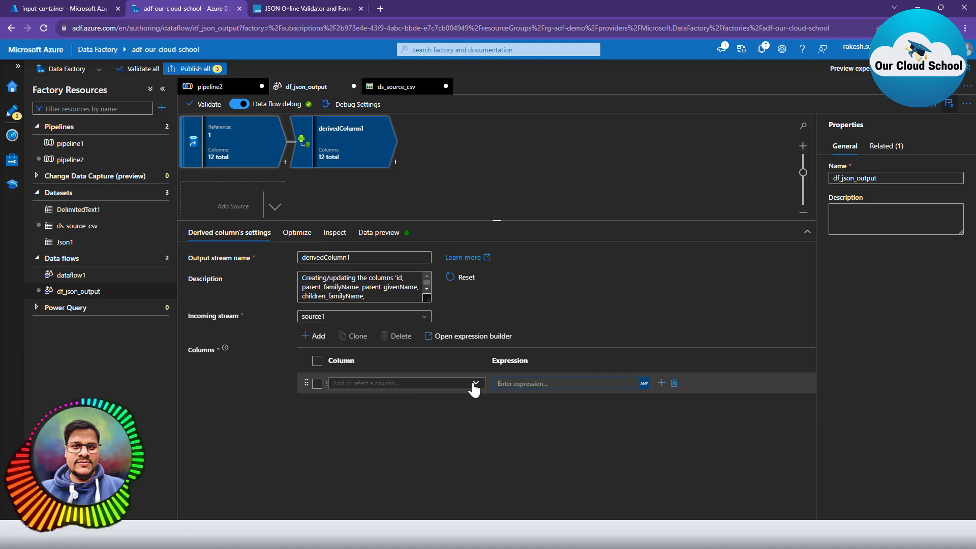
click(448, 385)
text(Parent)
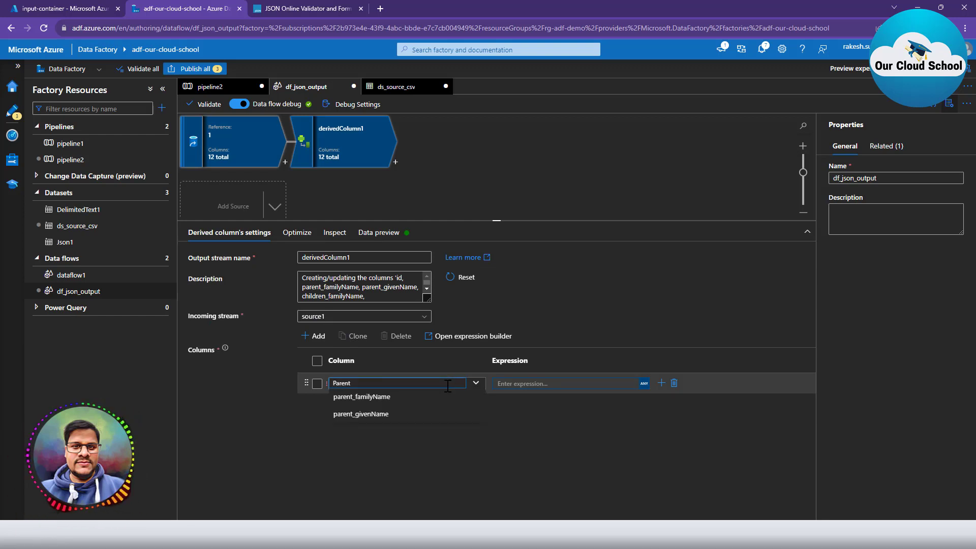
click(596, 456)
click(315, 336)
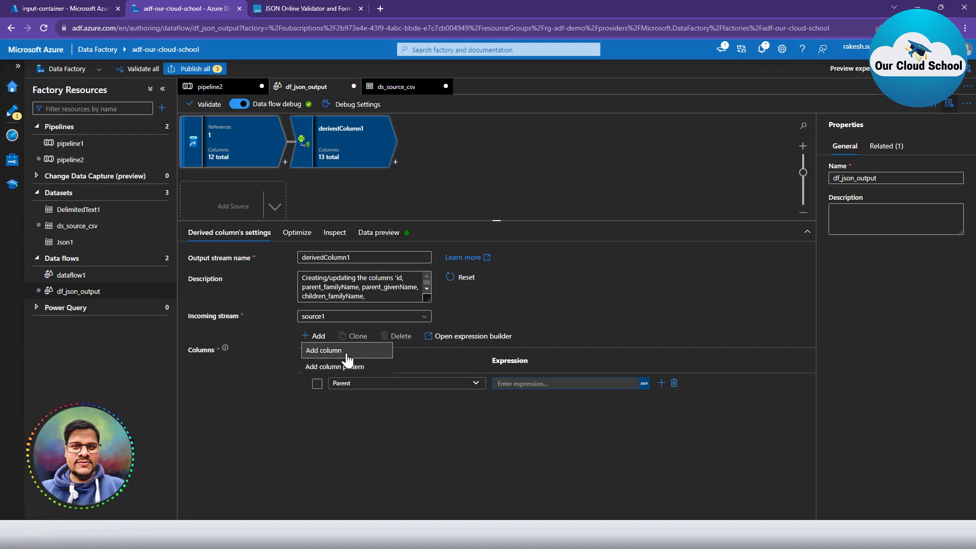
click(346, 351)
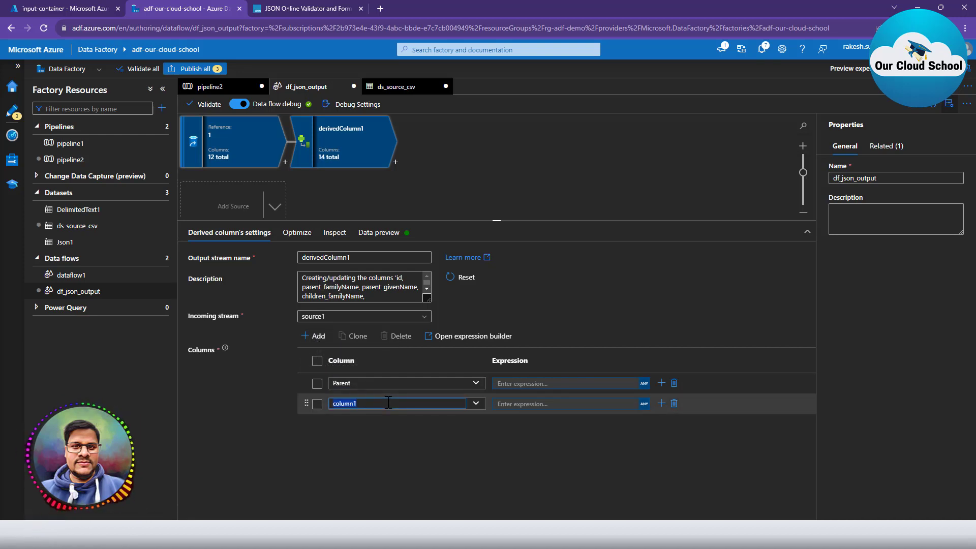
text(Children)
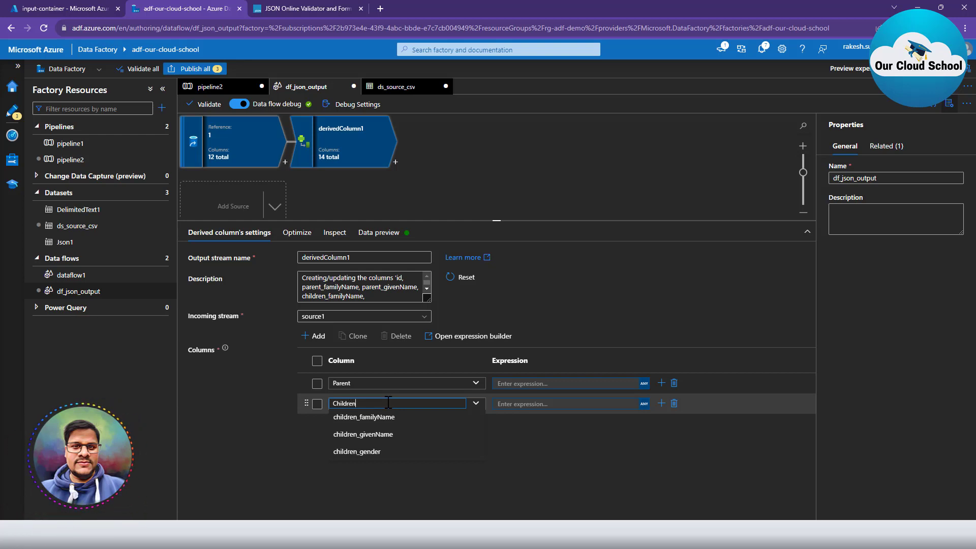
click(565, 453)
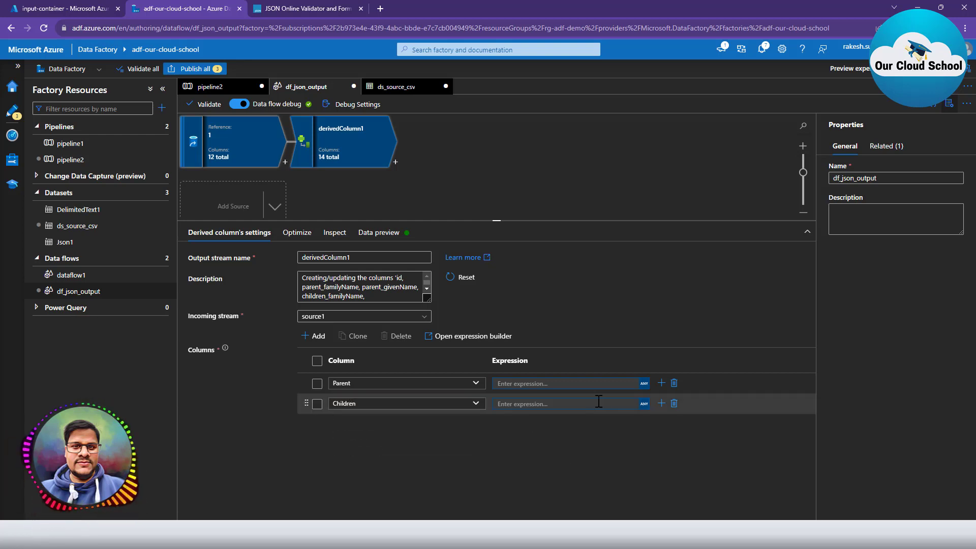
Start Parent's expression as a struct with parent_familyName as its first value.
click(644, 385)
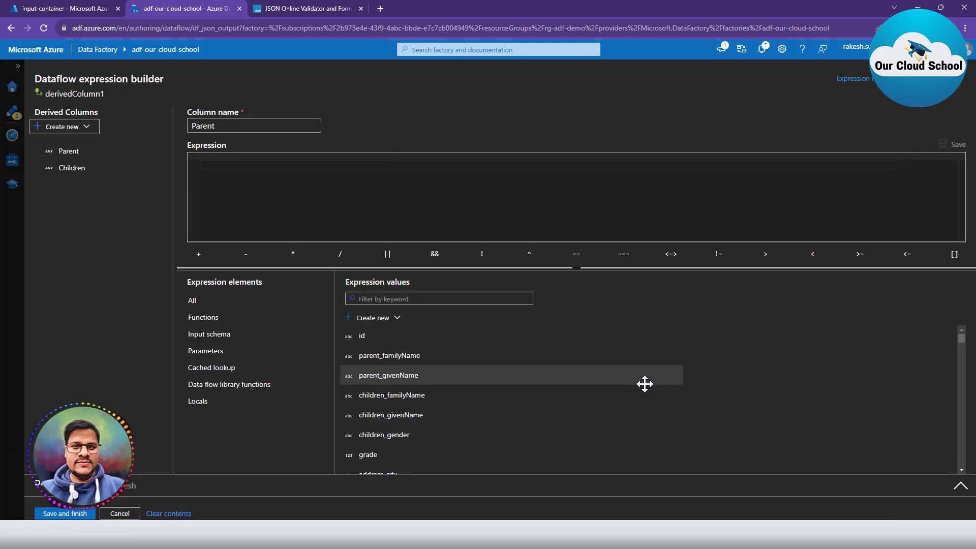
click(66, 152)
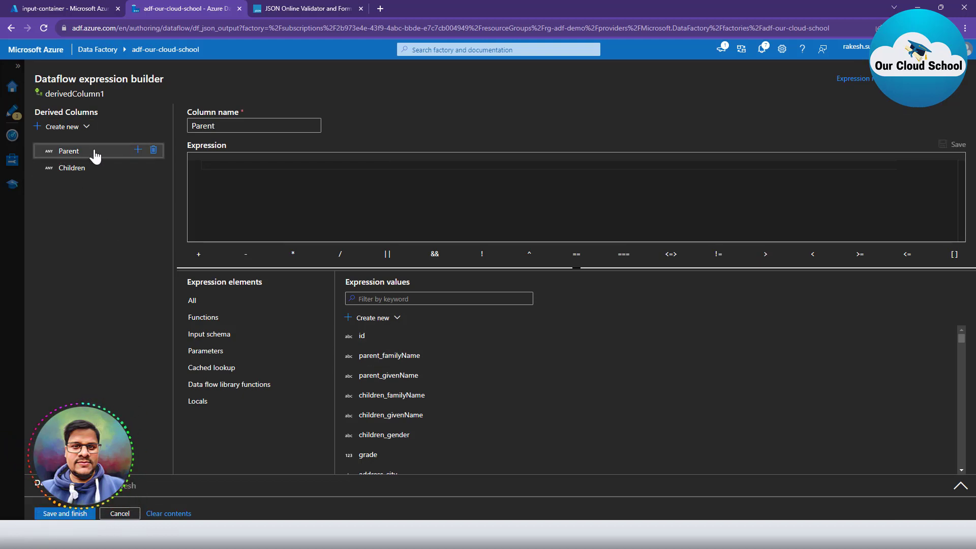
click(211, 164)
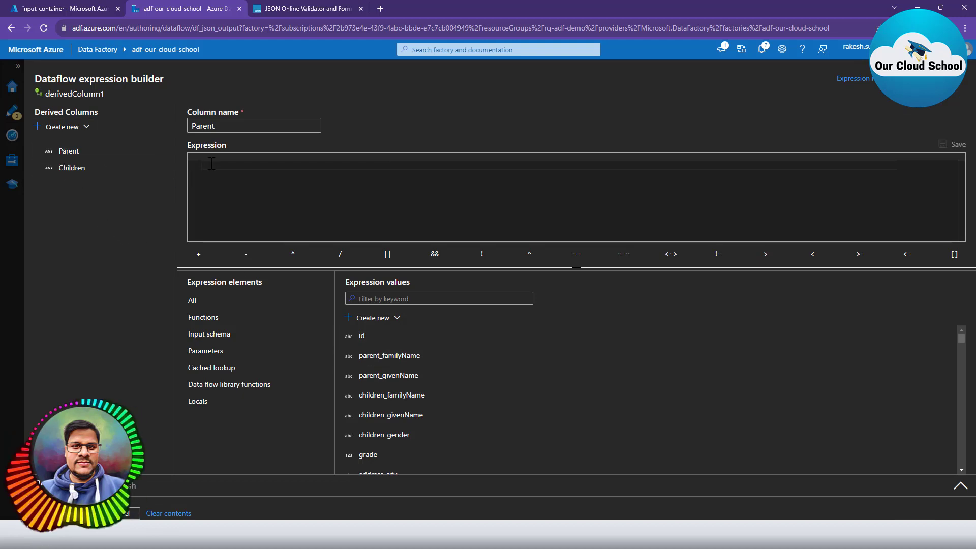
text(@()
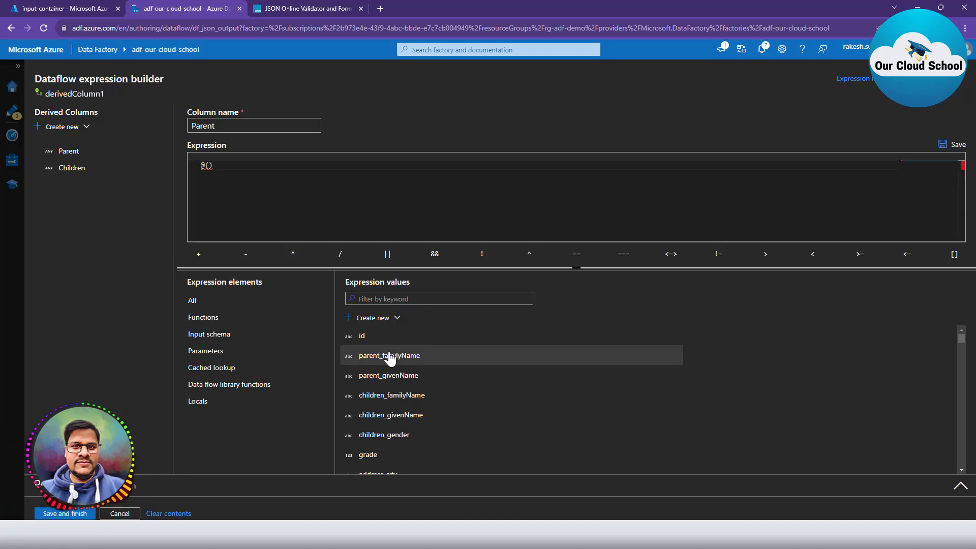
drag(217, 166, 189, 163)
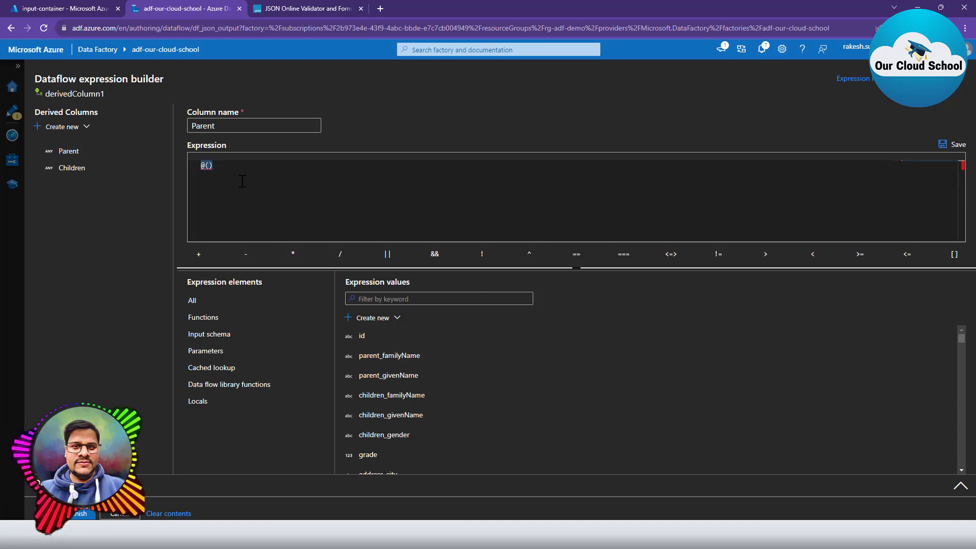
mouse_move(208, 170)
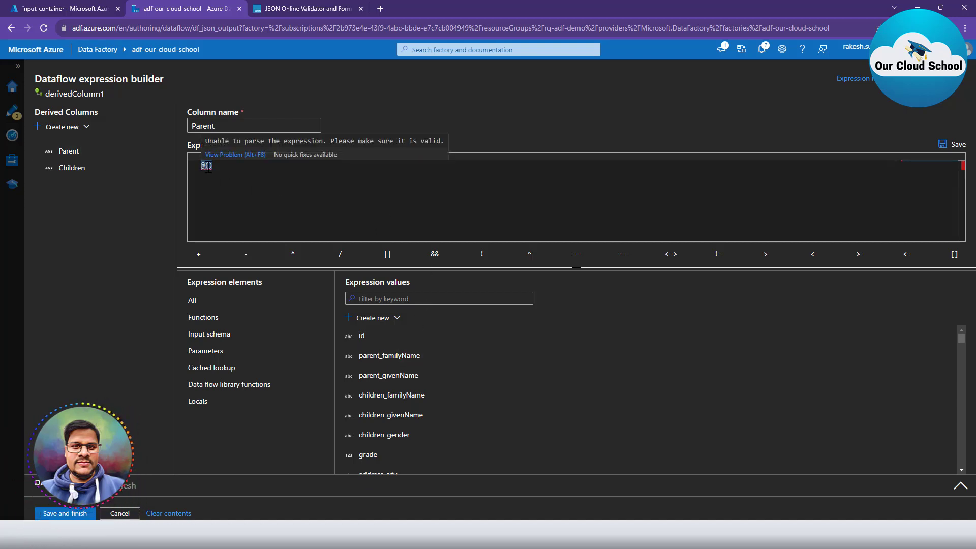
click(255, 230)
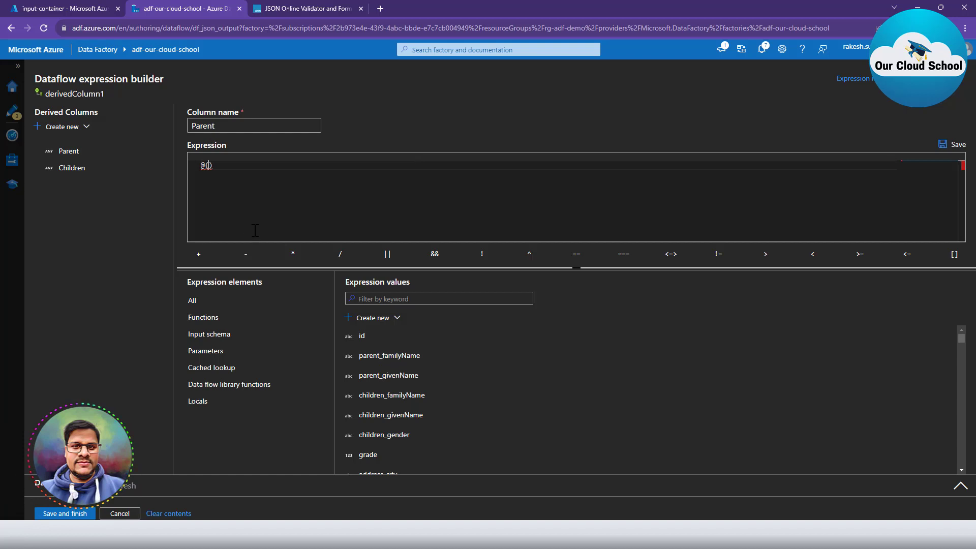
click(379, 358)
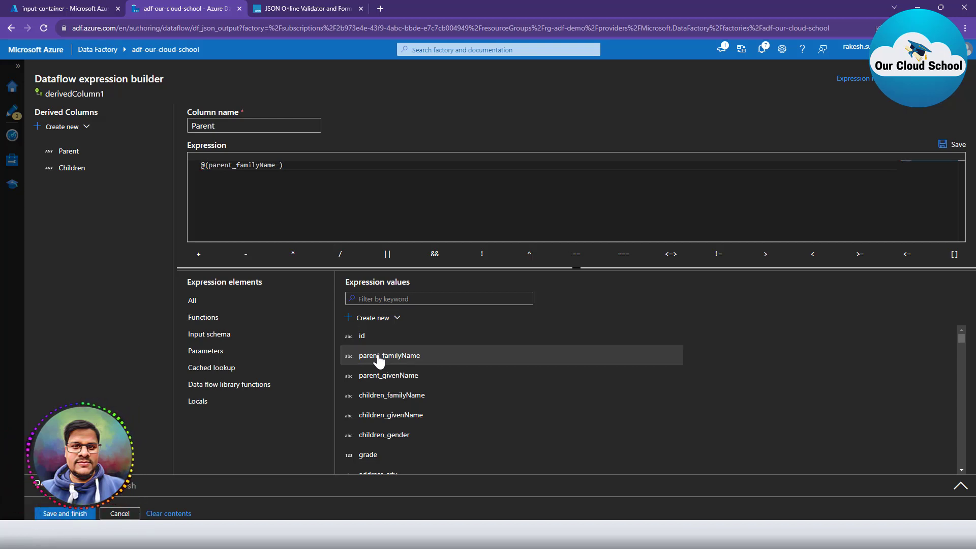
key(ctrl+shift+Left)
key(End)
click(378, 357)
Complete Parent as @(familyName=parent_familyName,givenName=parent_givenName) and save it.
click(237, 165)
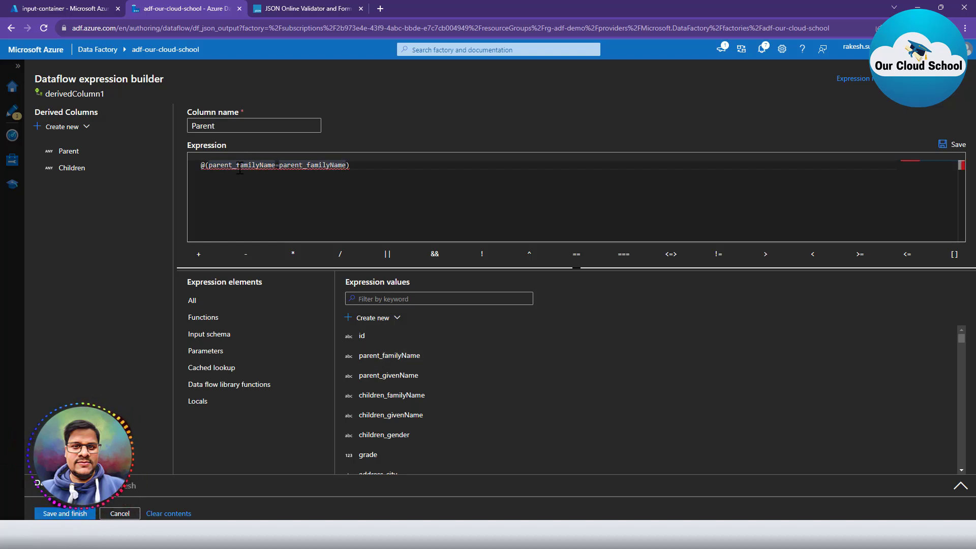
key(ctrl+shift+Left)
key(BackSpace)
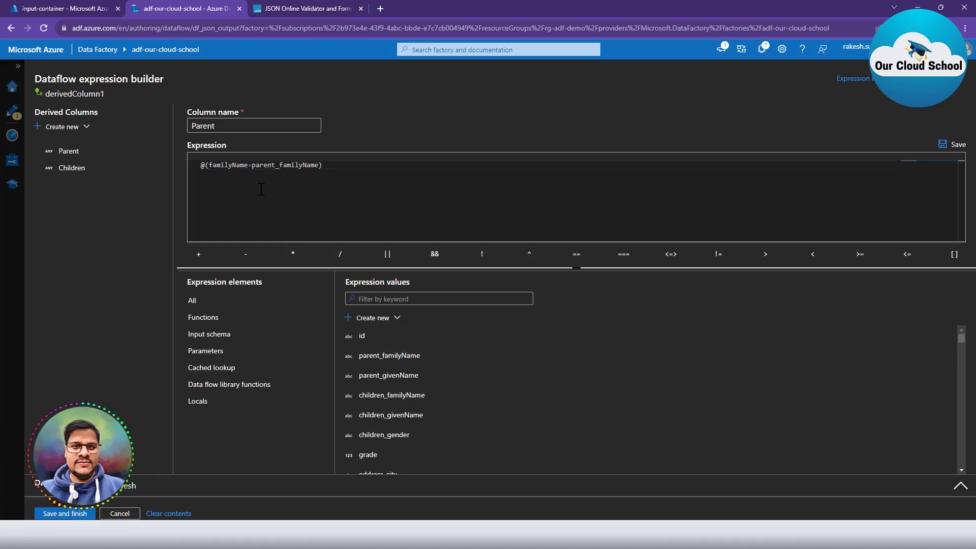
click(319, 165)
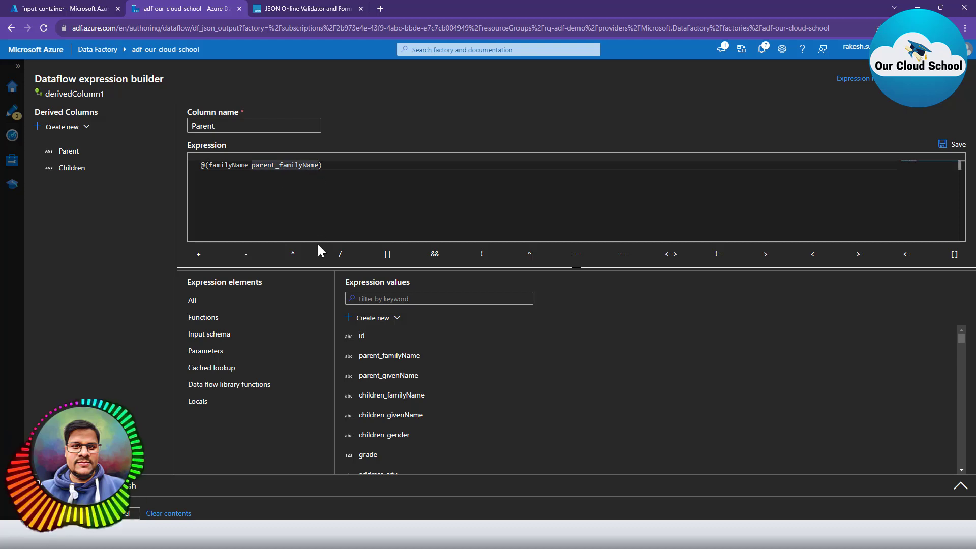
text(,)
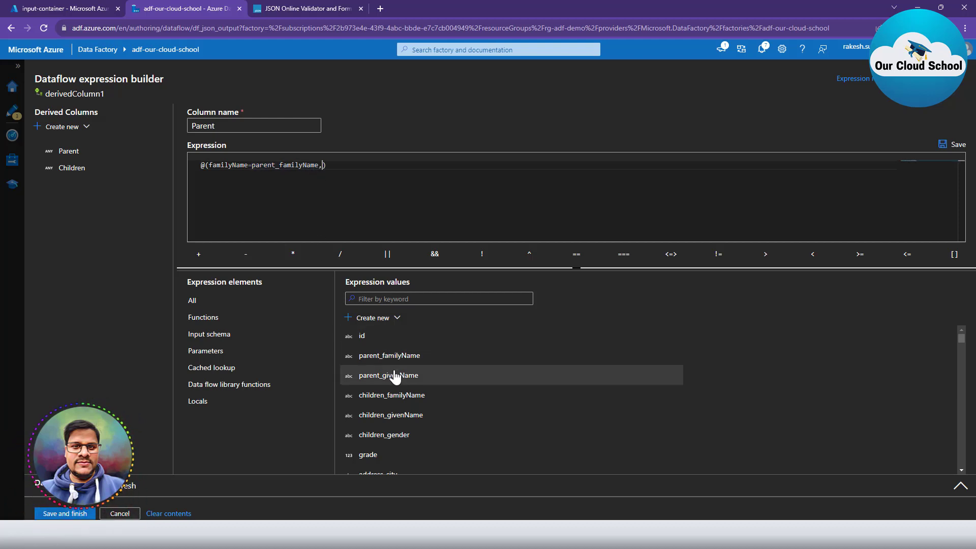
click(457, 375)
drag(385, 165, 351, 168)
key(ctrl+c)
key(Left)
key(Left)
key(Left)
key(Left)
key(Left)
key(Left)
key(Left)
key(Left)
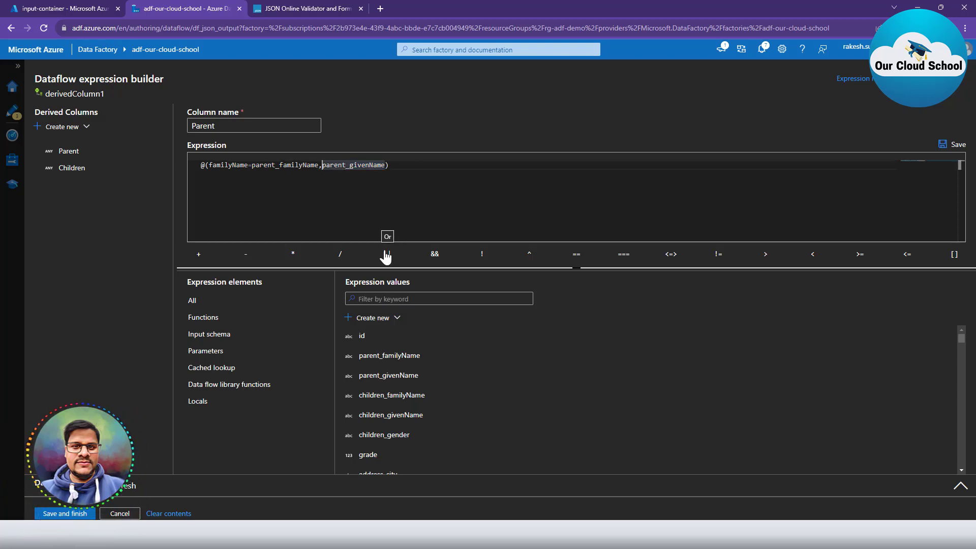
key(ctrl+v)
text(=)
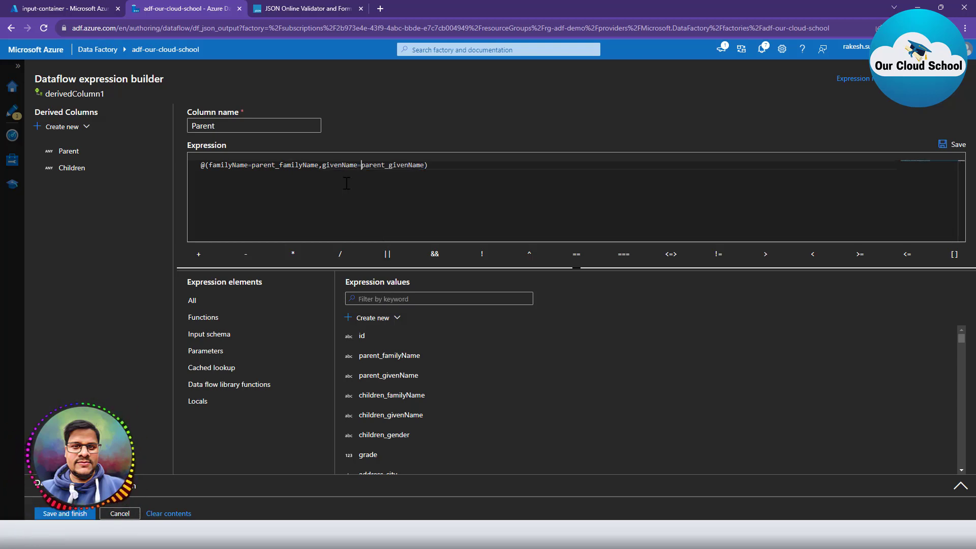
click(330, 176)
click(326, 169)
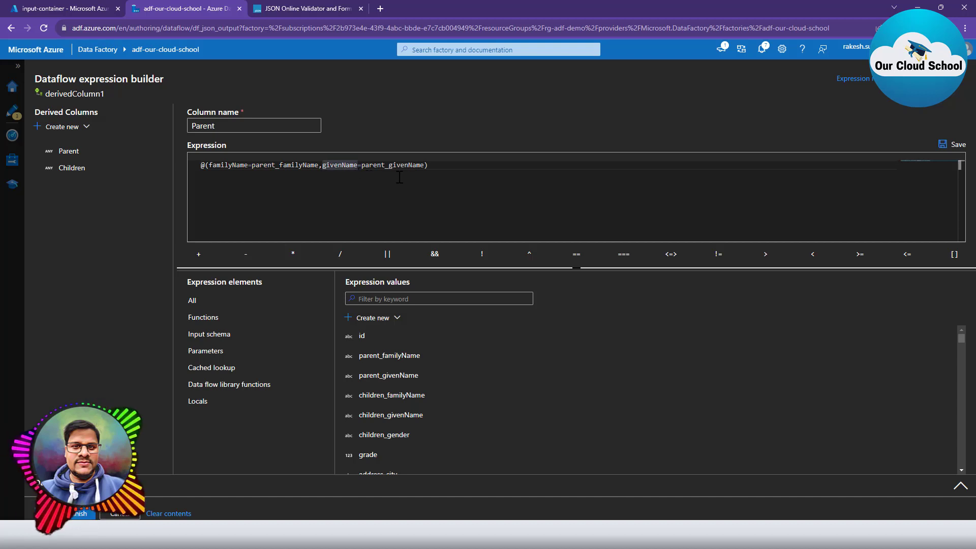
click(361, 191)
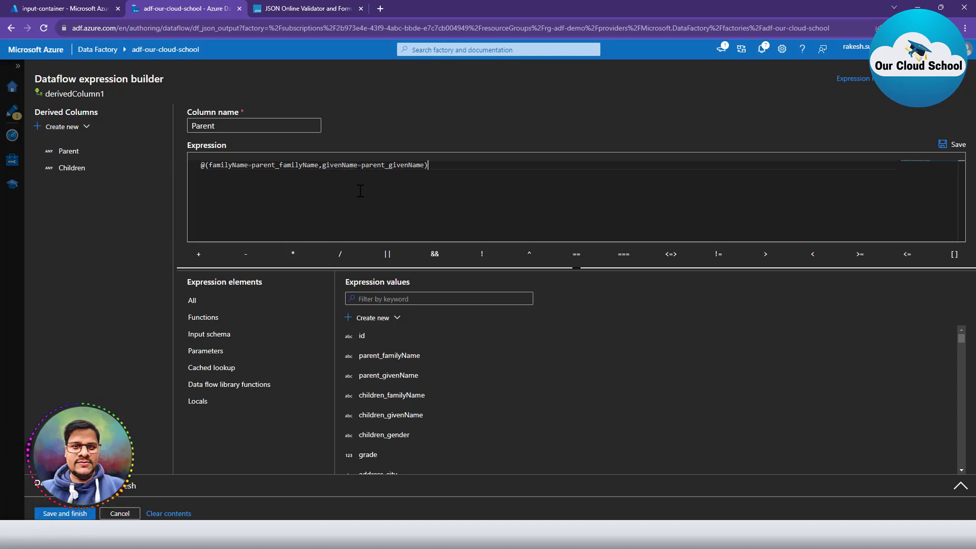
click(949, 151)
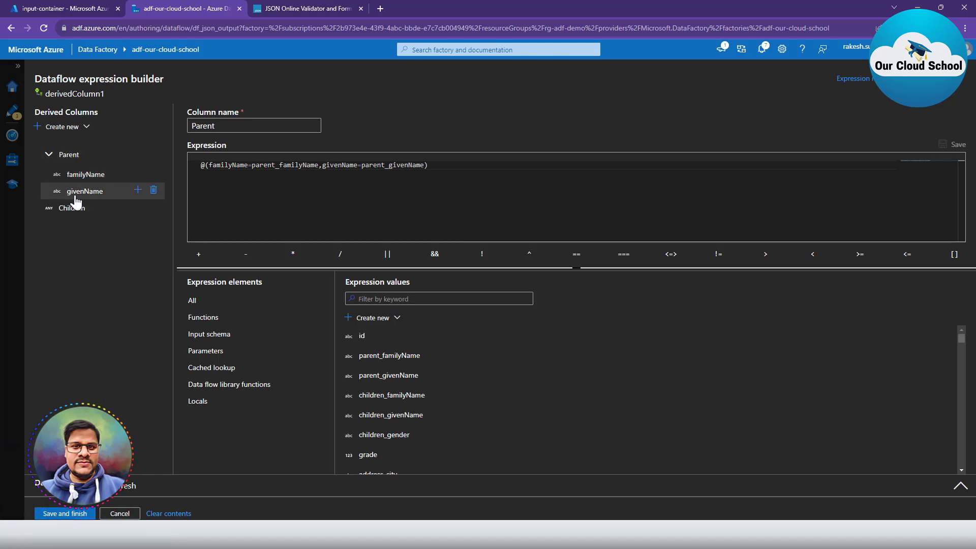
Review Parent's familyName and givenName subcolumns, then select the Children column.
click(91, 197)
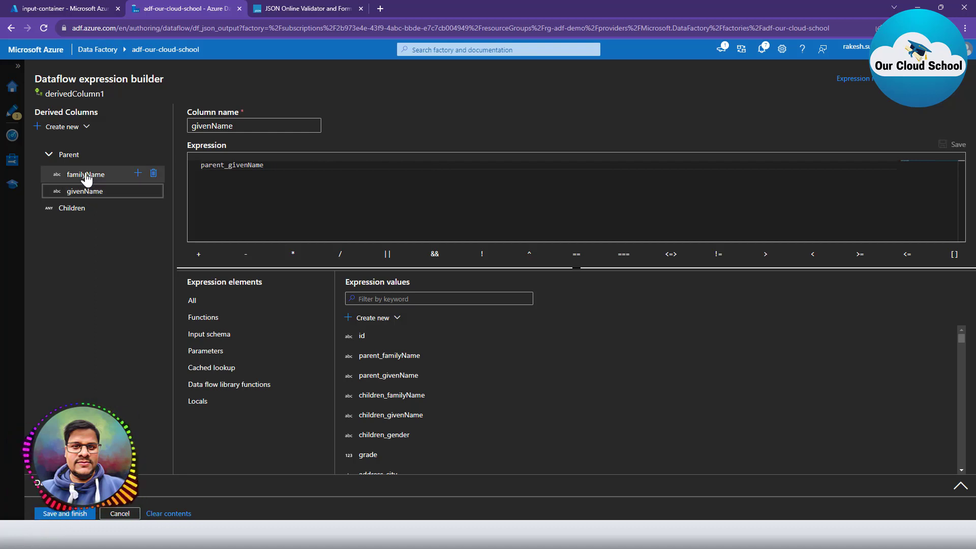
click(87, 179)
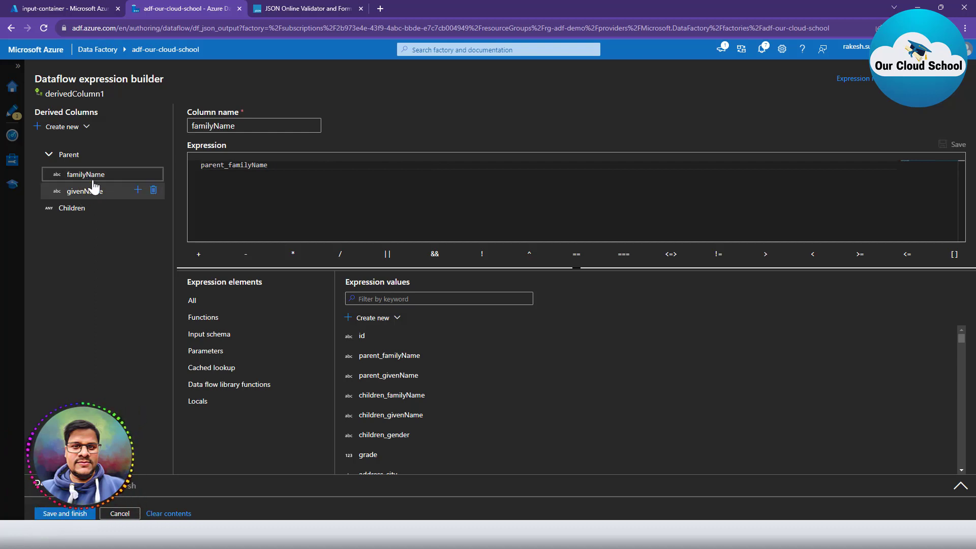
click(97, 192)
click(116, 179)
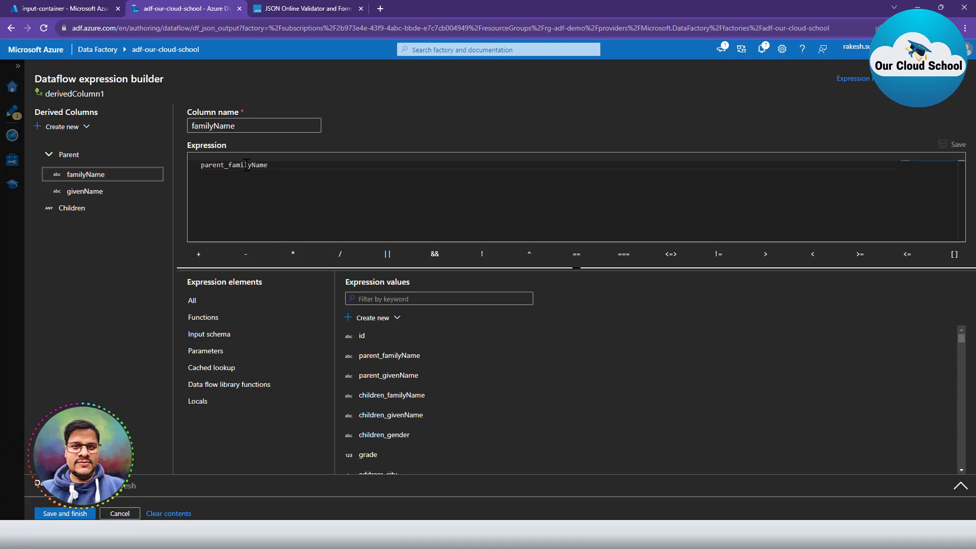
click(99, 192)
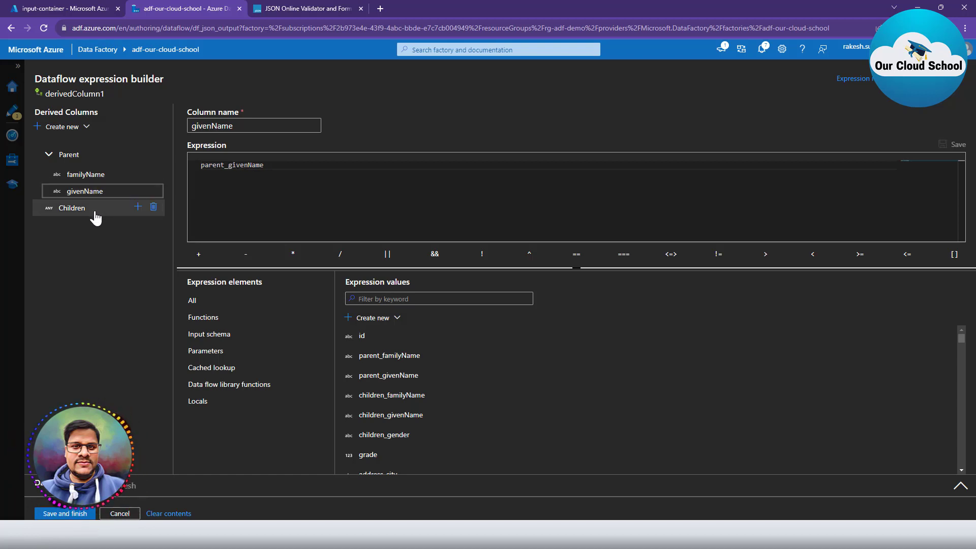
click(79, 154)
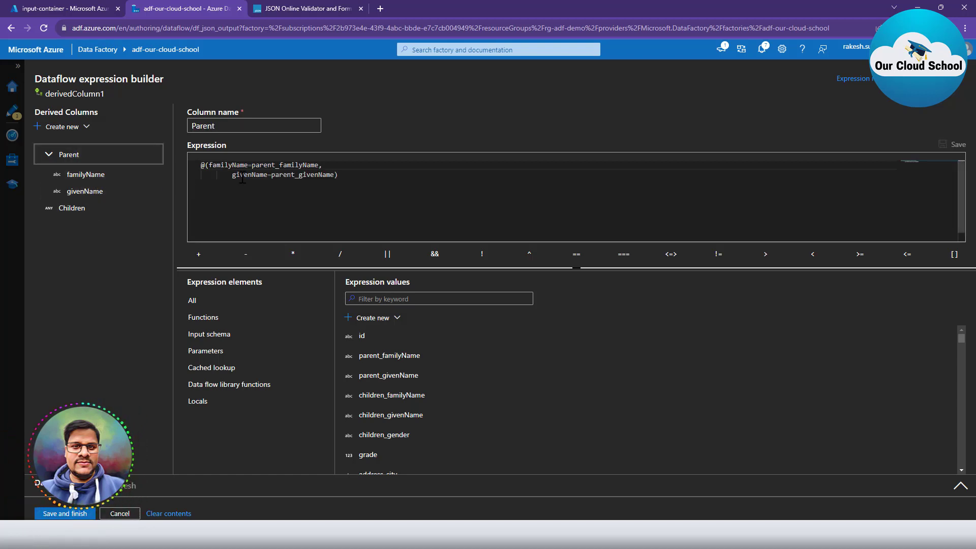
drag(361, 174, 144, 148)
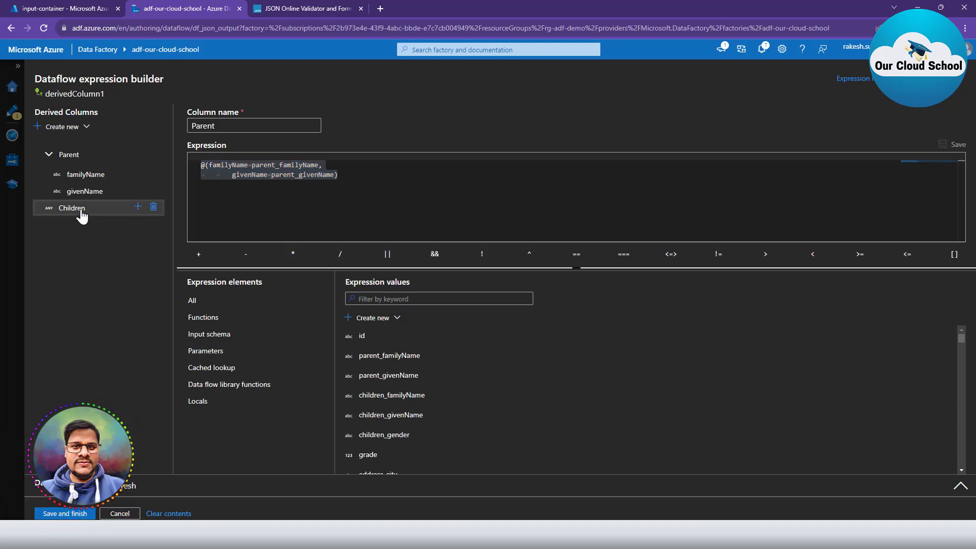
click(80, 213)
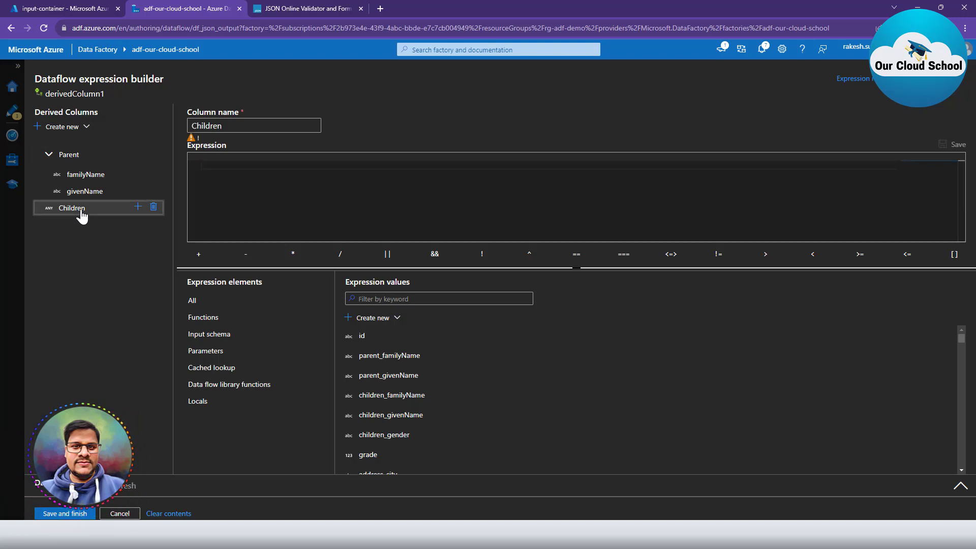
Add a familyName subcolumn under Children mapped to children_familyName.
click(138, 209)
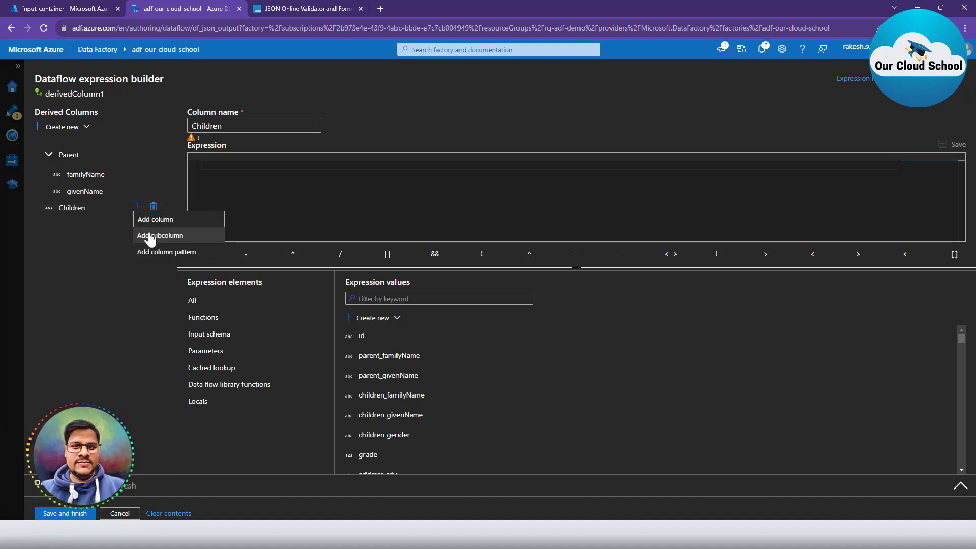
click(147, 236)
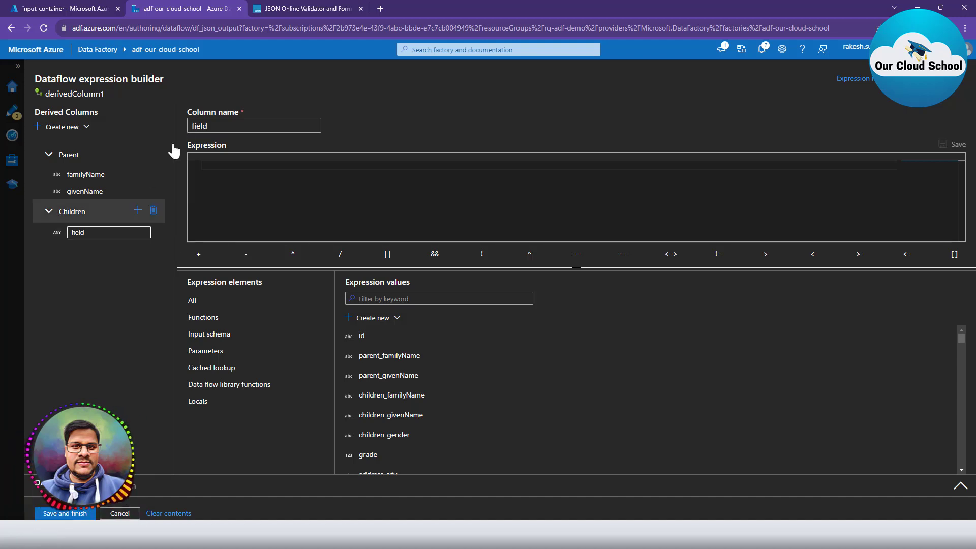
double_click(212, 125)
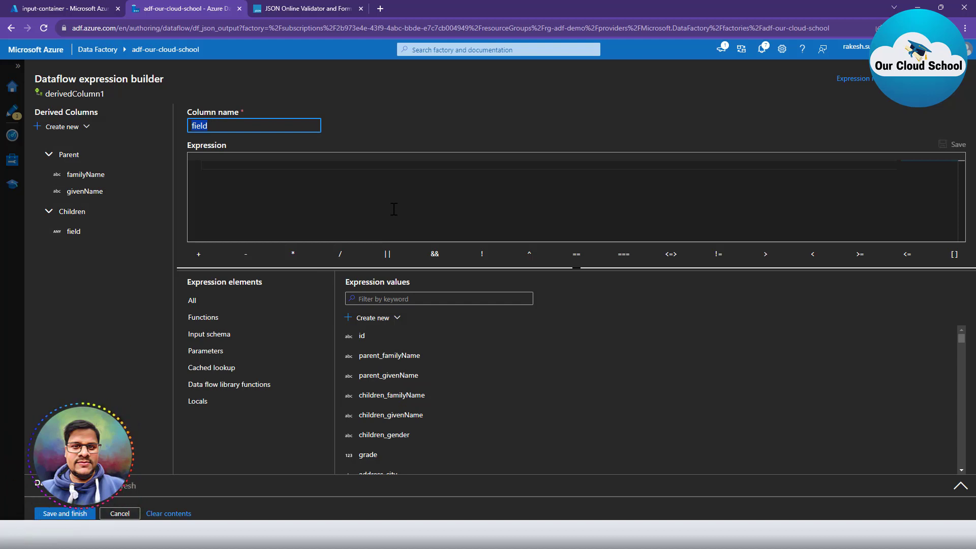
text(fma)
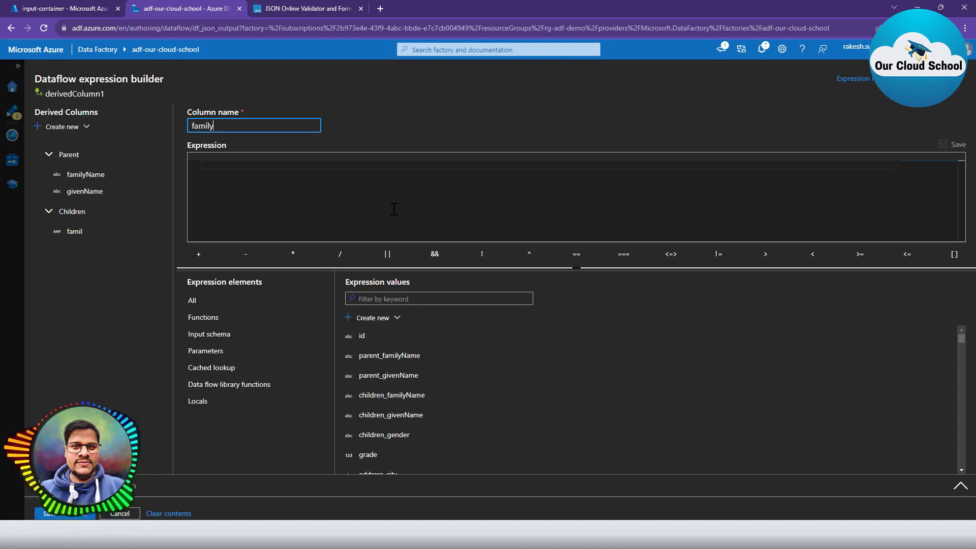
text(ilyName)
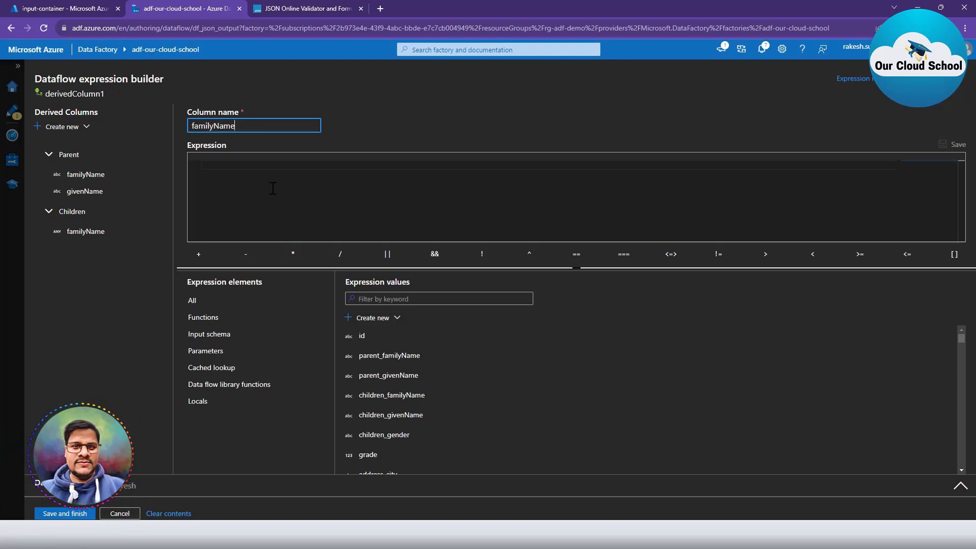
click(247, 166)
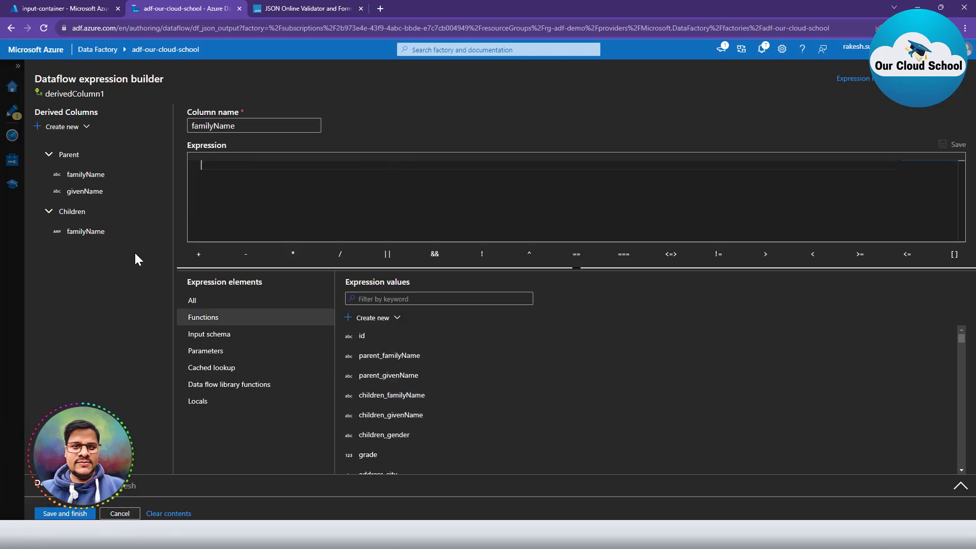
click(395, 396)
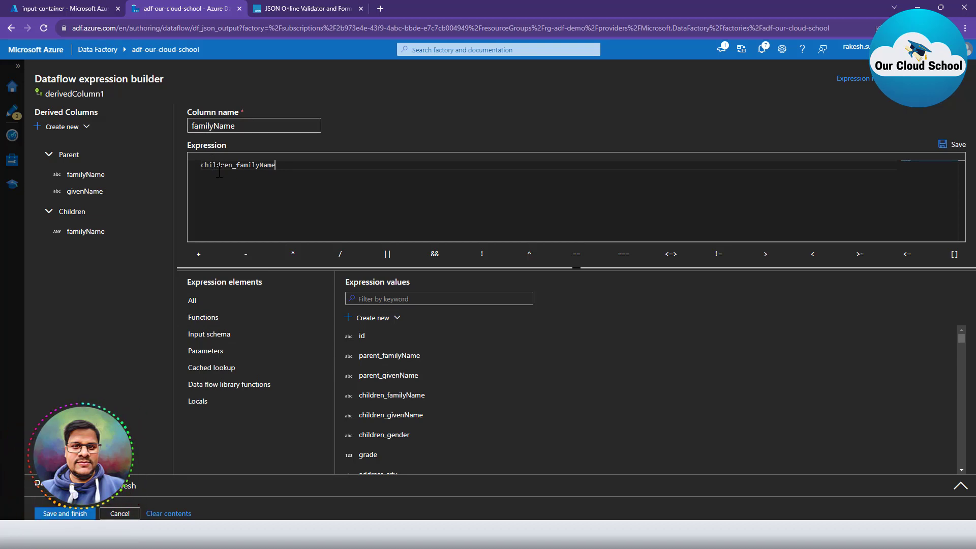
double_click(238, 168)
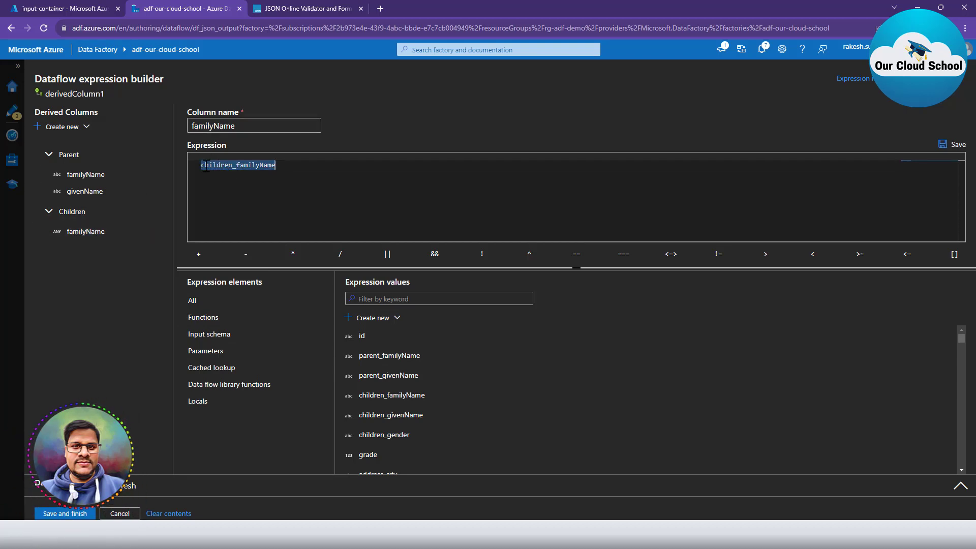
click(952, 144)
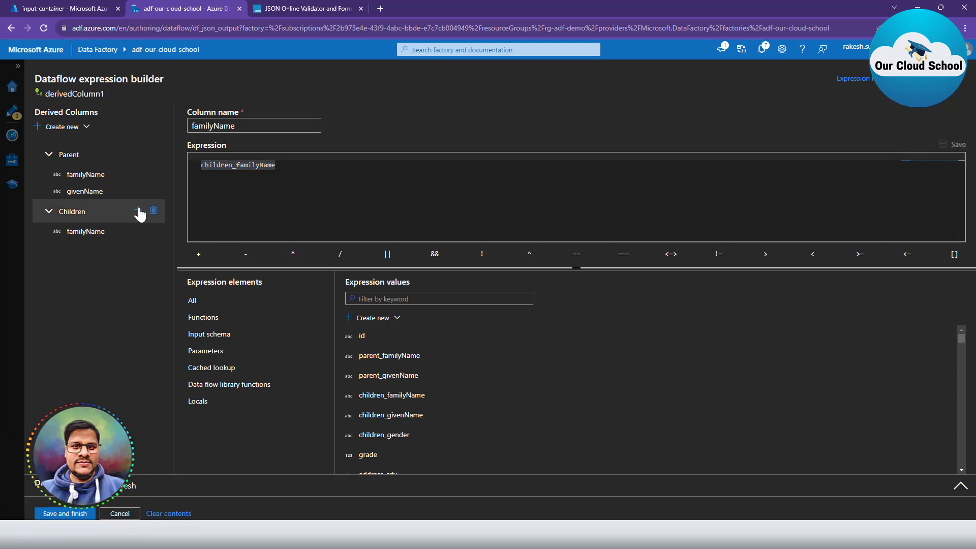
Add a givenName subcolumn under Children mapped to children_givenName.
click(138, 209)
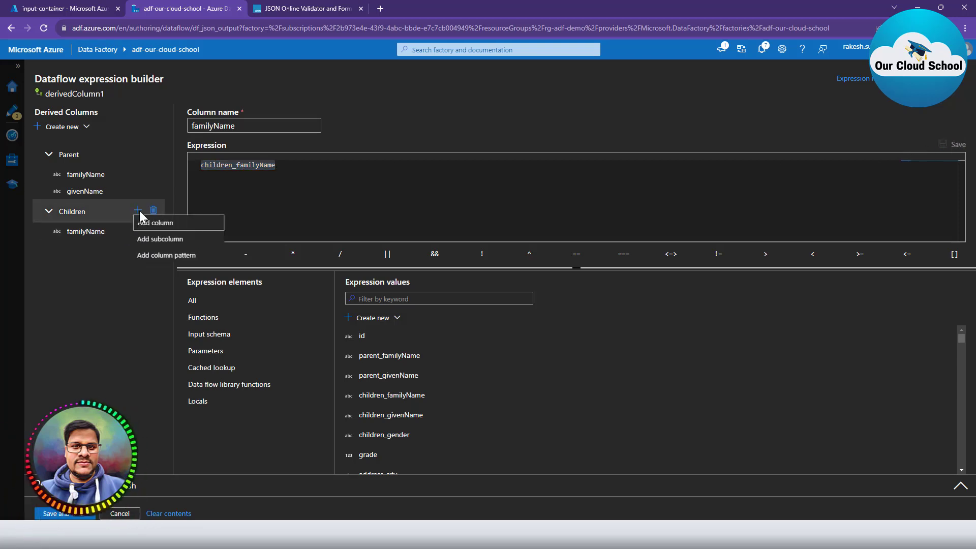
click(163, 243)
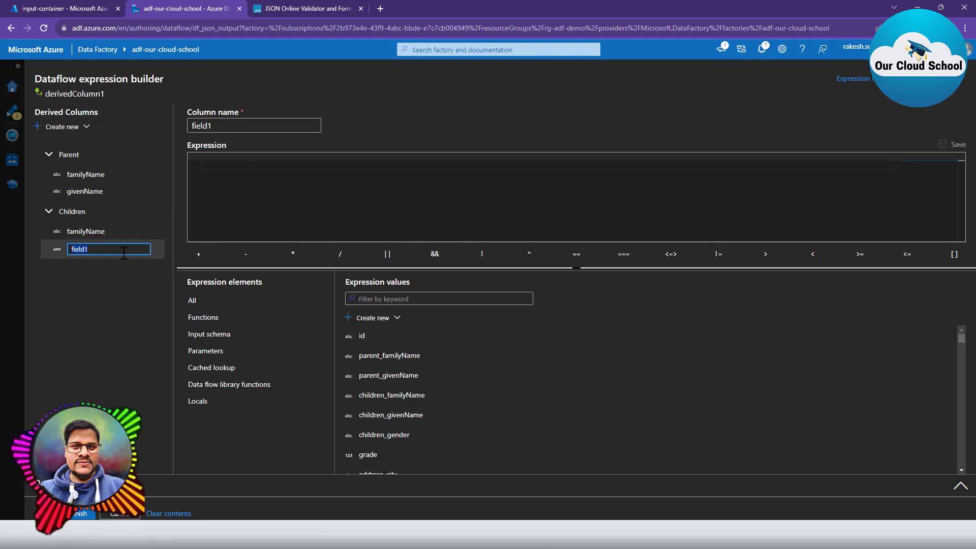
text(givenNamae)
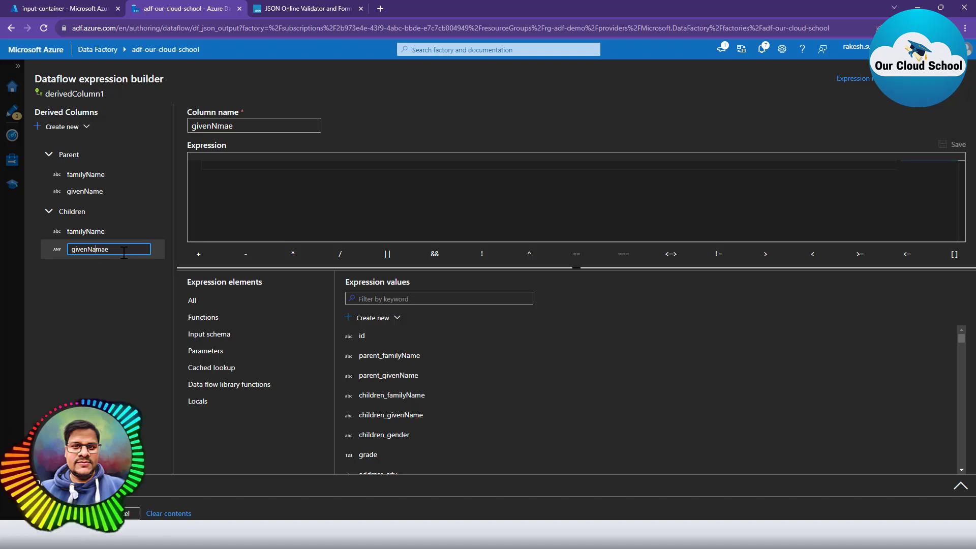
key(Right)
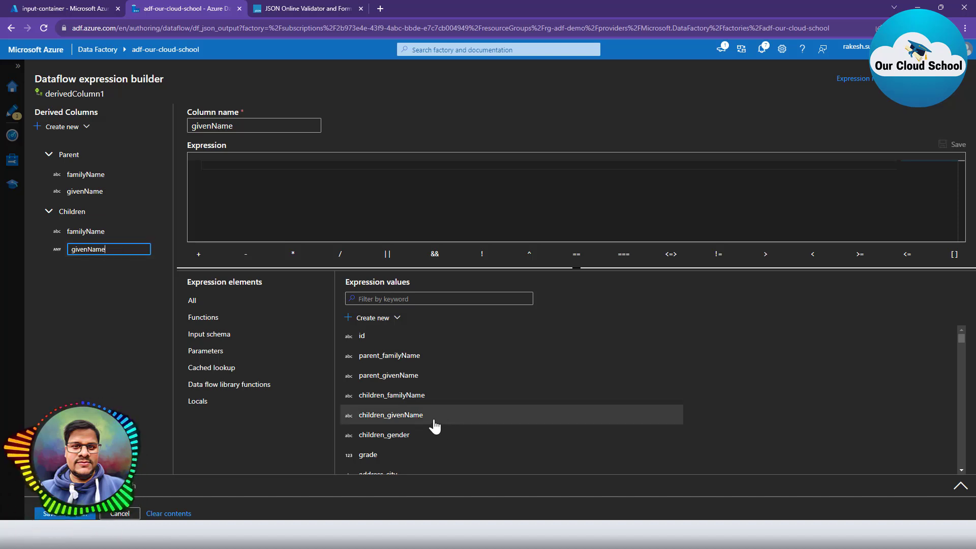
click(264, 160)
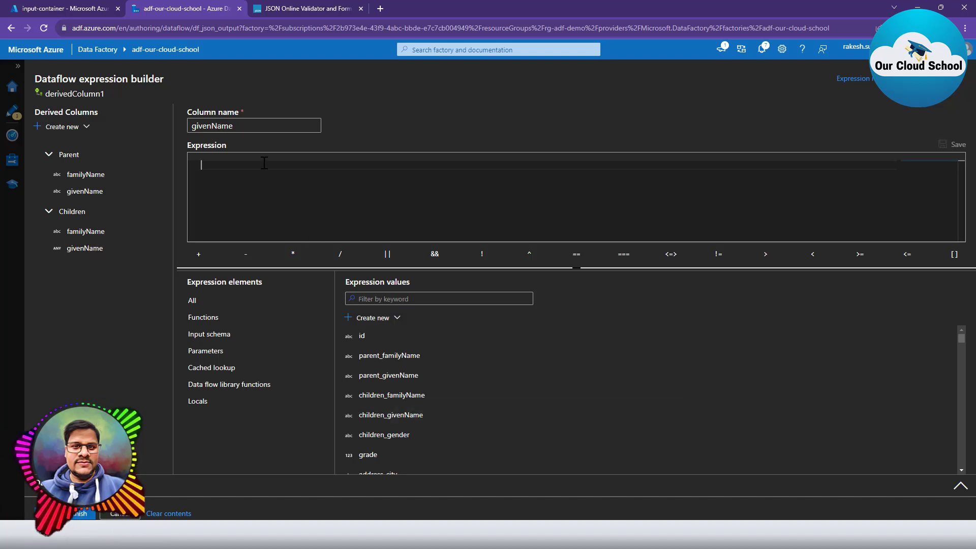
double_click(393, 421)
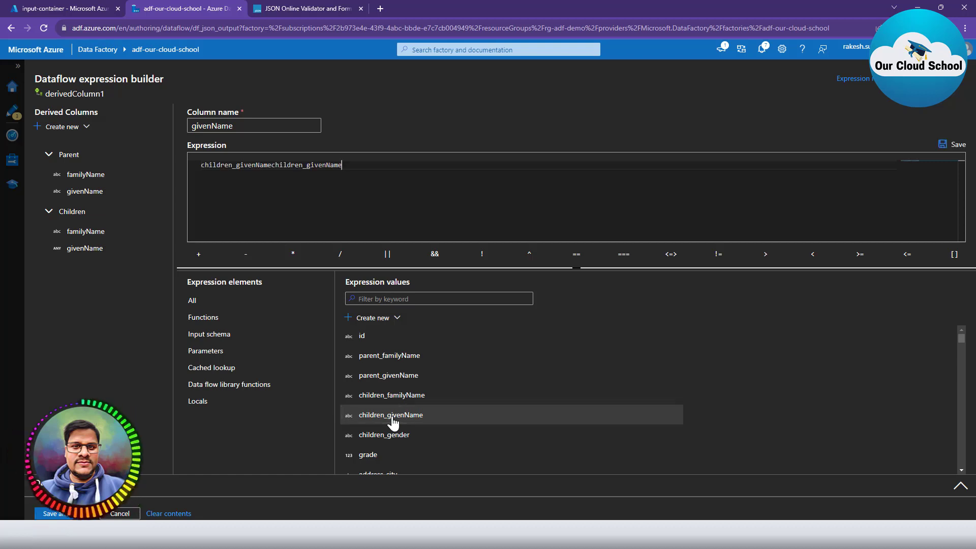
double_click(288, 167)
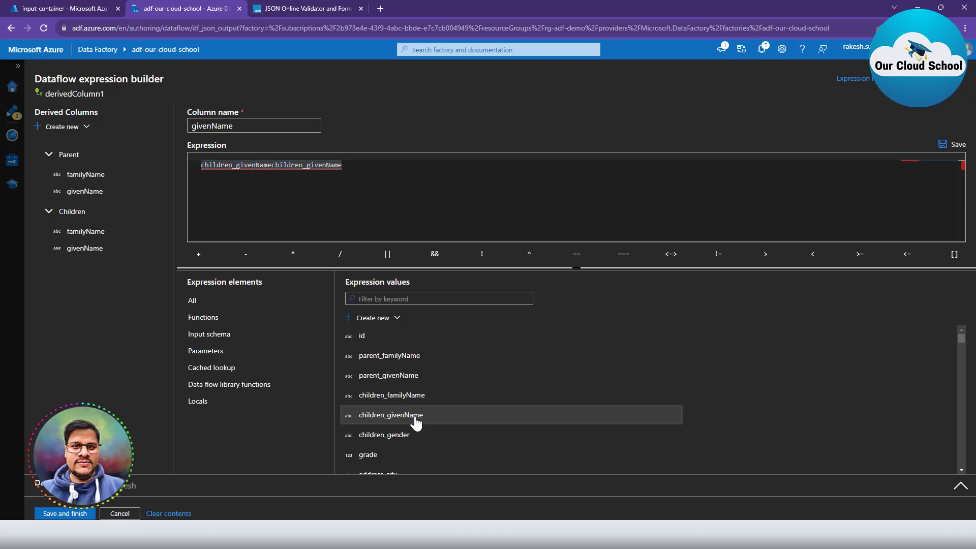
click(416, 421)
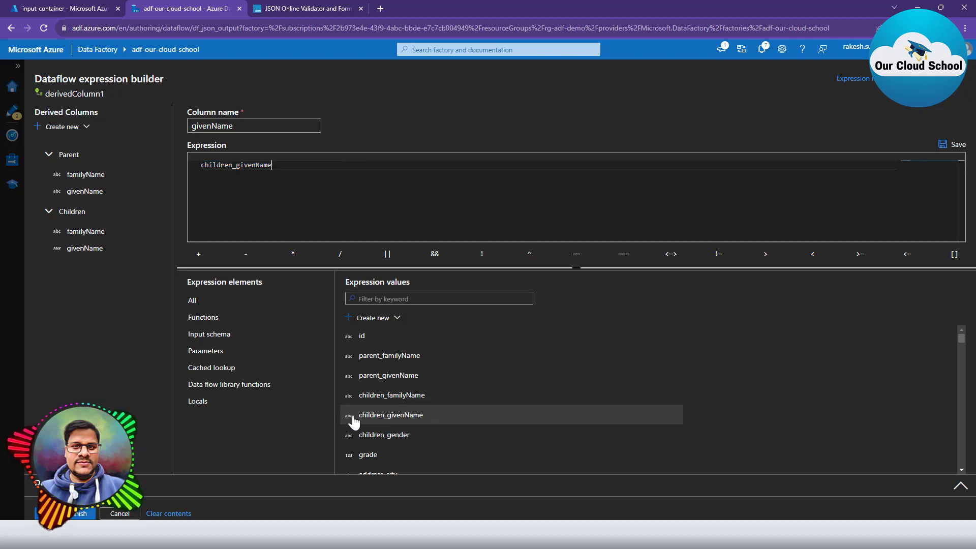
Add a gender subcolumn under Children mapped to children_gender.
click(104, 217)
click(138, 210)
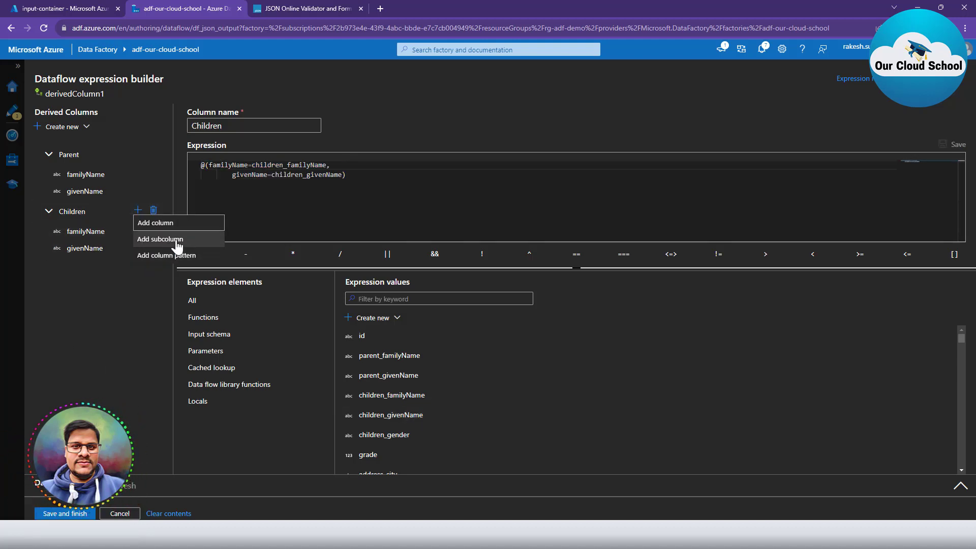
click(154, 222)
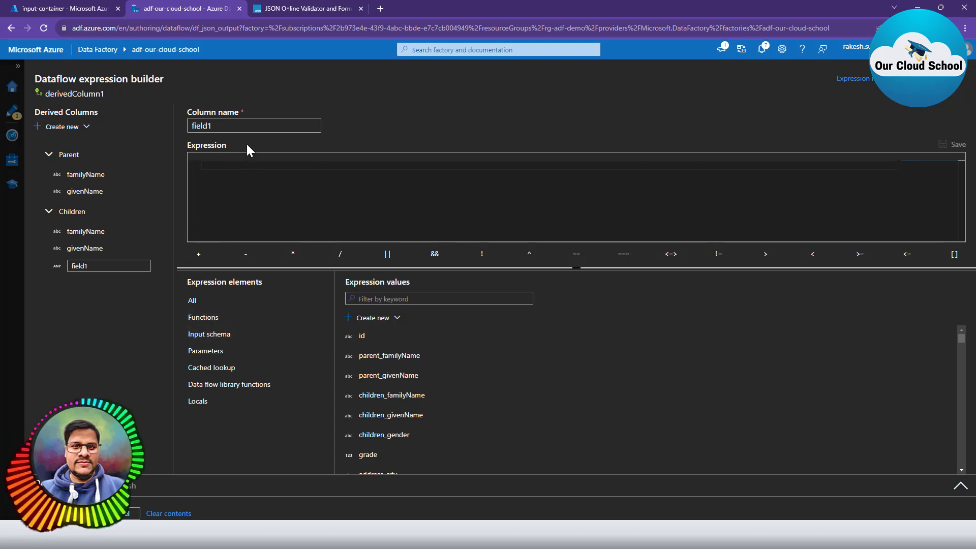
double_click(250, 125)
text(gender)
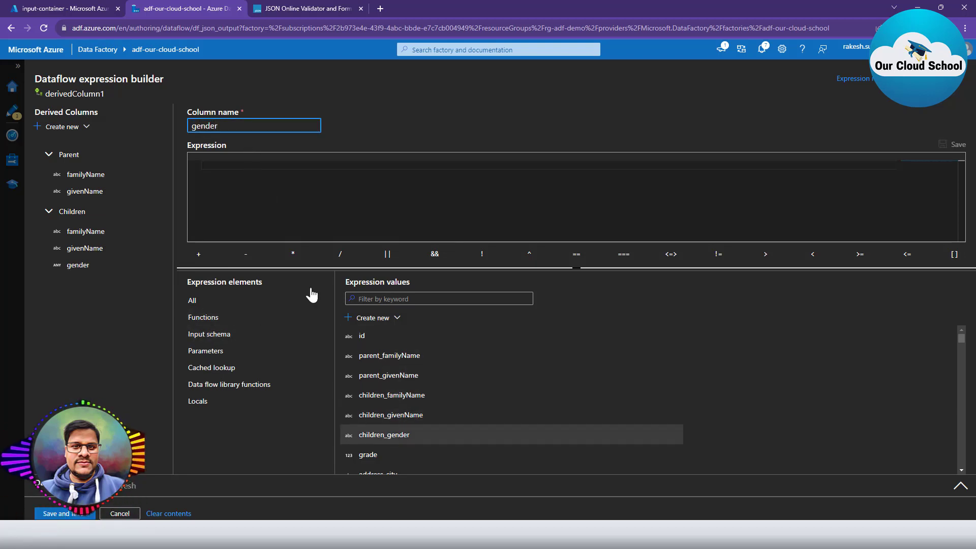
click(266, 163)
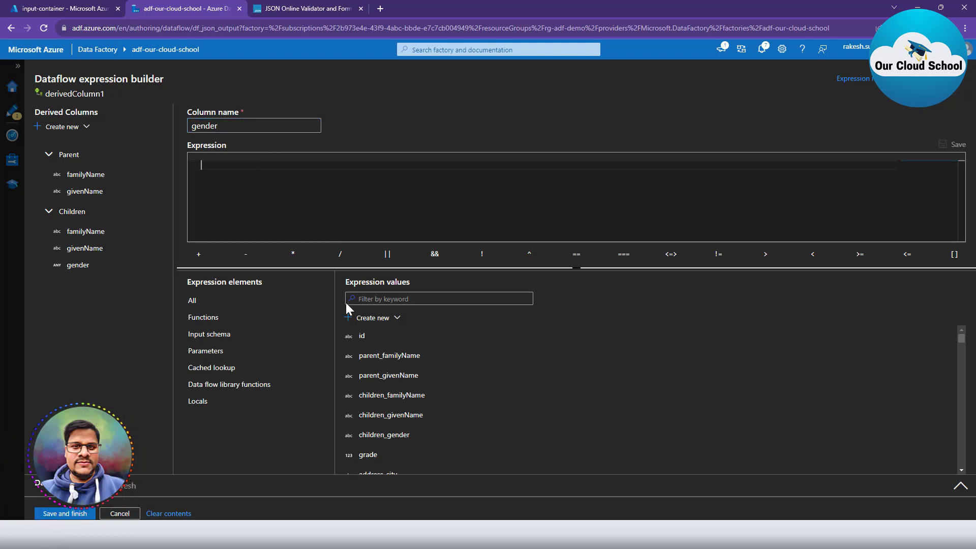
click(391, 436)
Add a grade field to the Children struct expression.
click(138, 210)
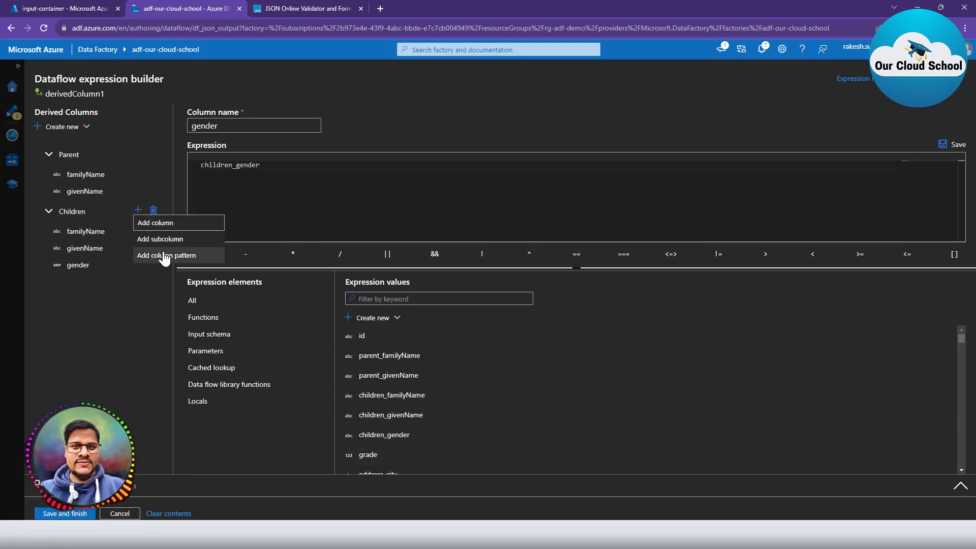
click(173, 238)
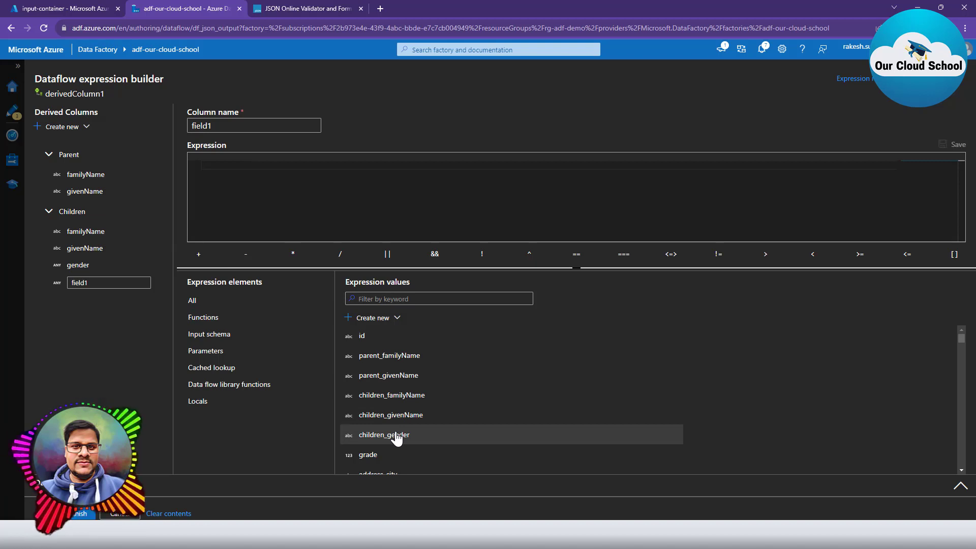
click(379, 456)
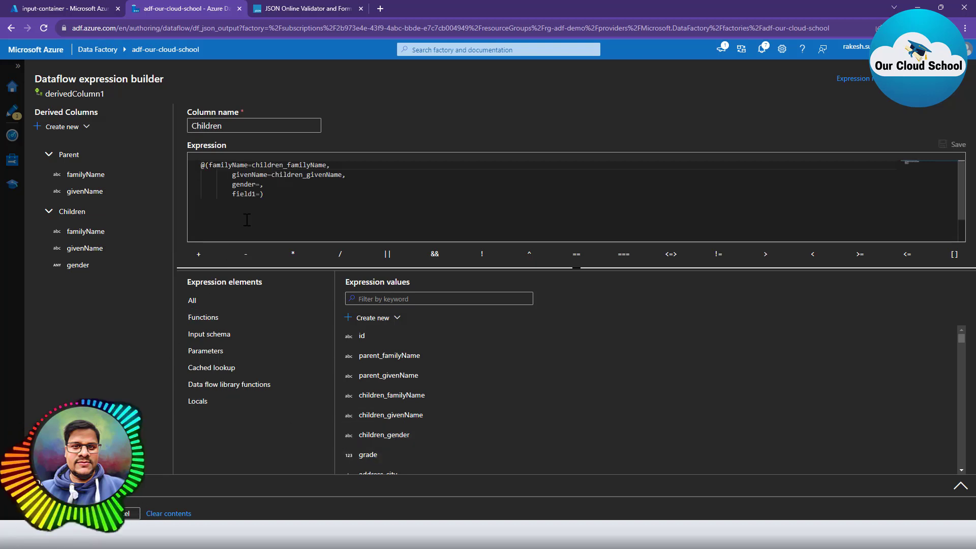
double_click(250, 194)
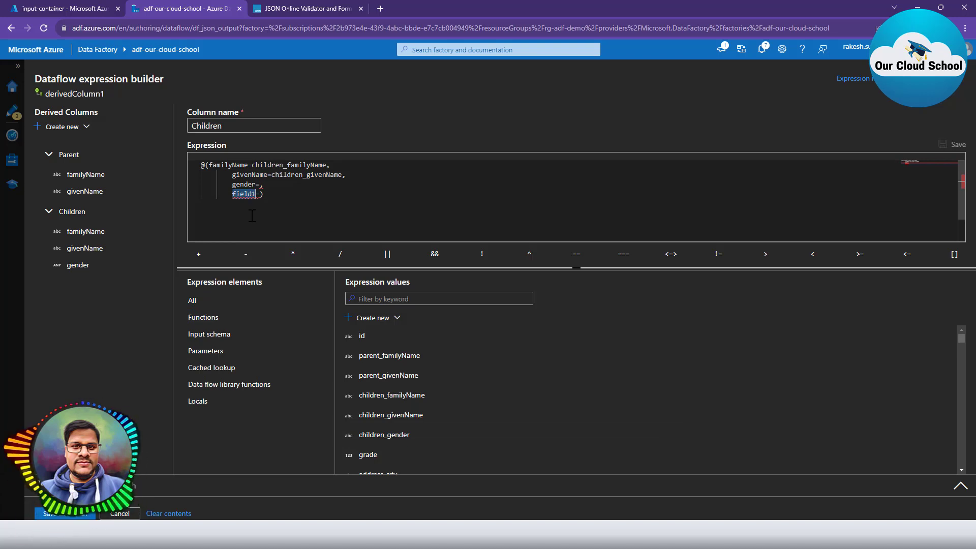
text(grend)
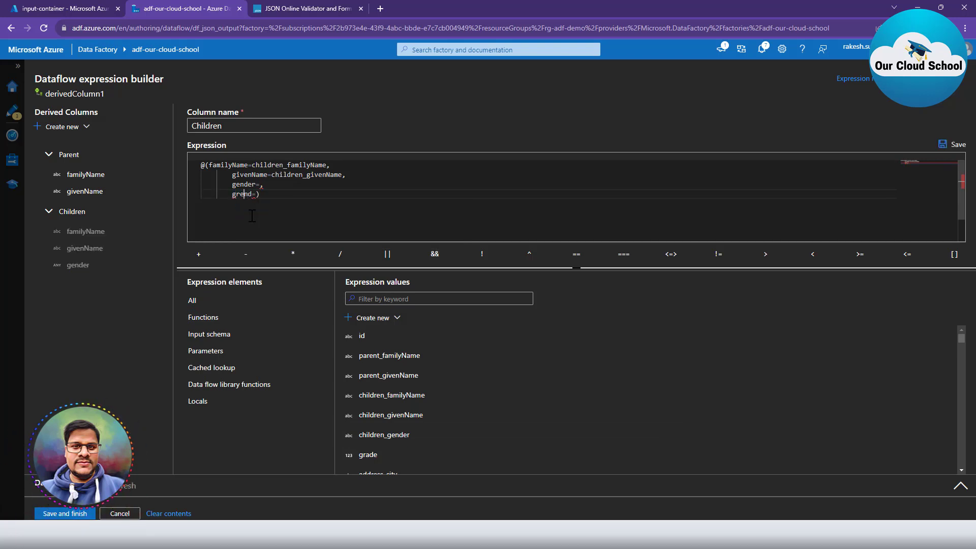
key(Right)
key(Delete)
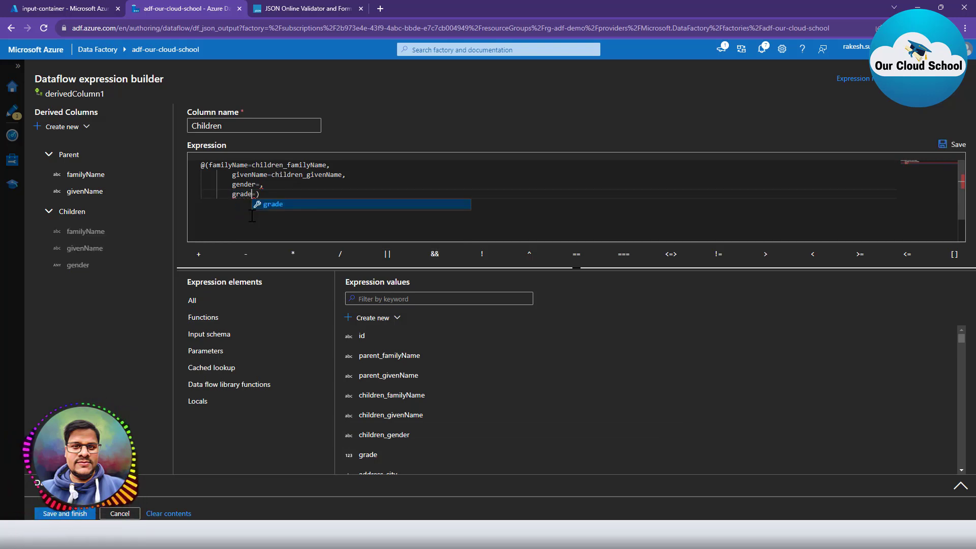
key(Return)
key(Right)
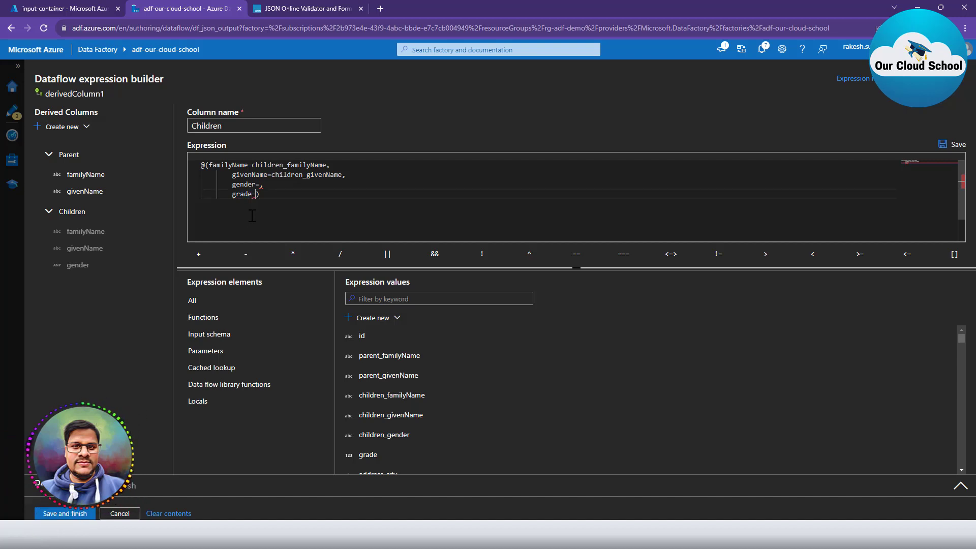
text(grade)
text(=gender)
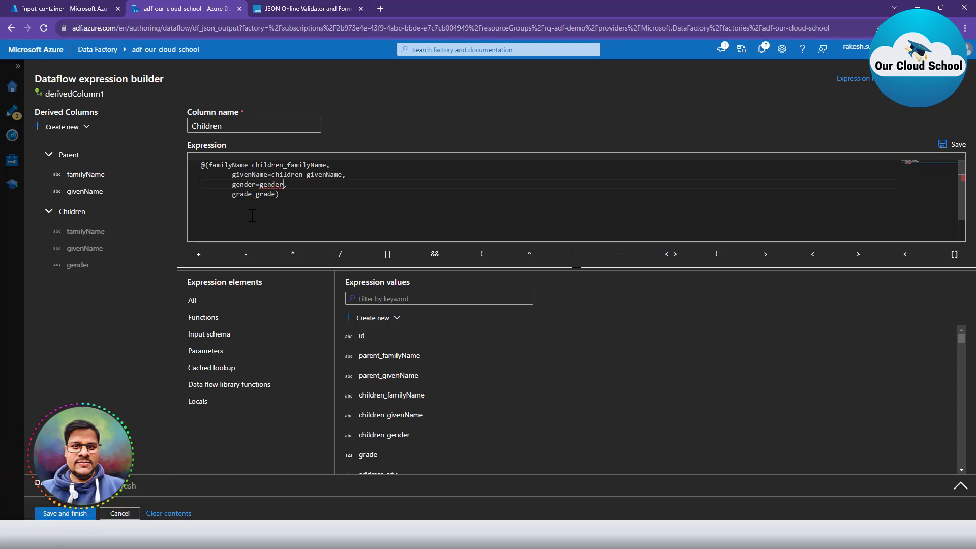
Correct gender's value to children_gender in the struct and save the Children definition.
click(306, 178)
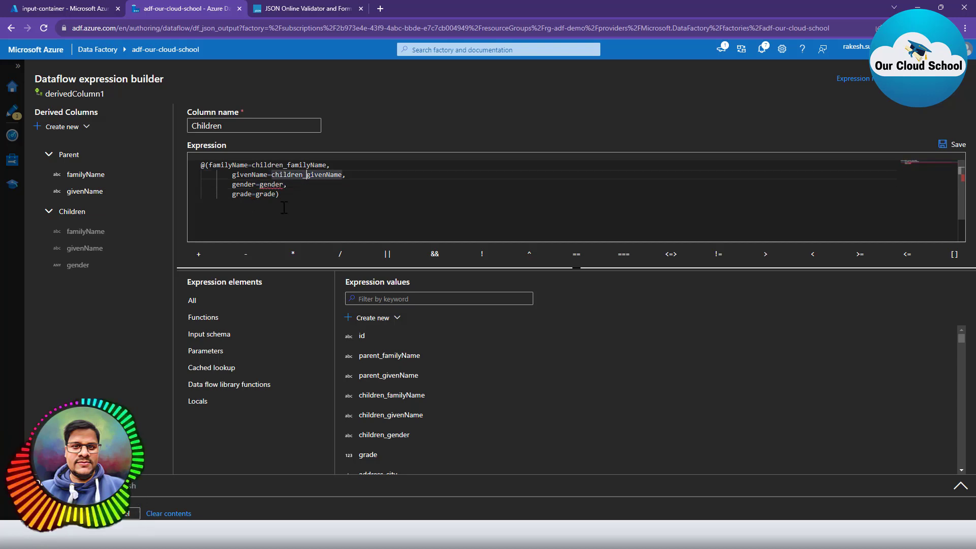
key(ctrl+shift+Left)
key(ctrl+c)
key(Down)
key(ctrl+Right)
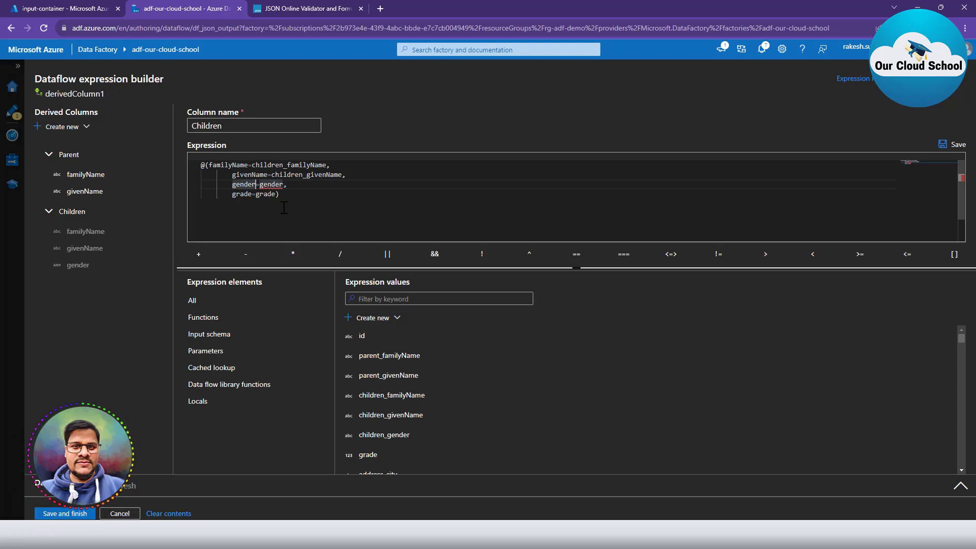
key(ctrl+v)
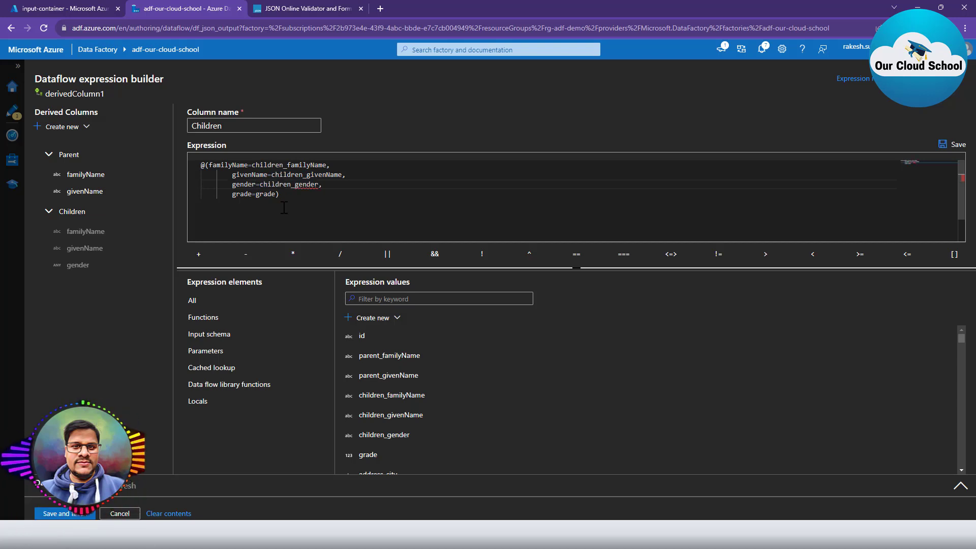
click(313, 201)
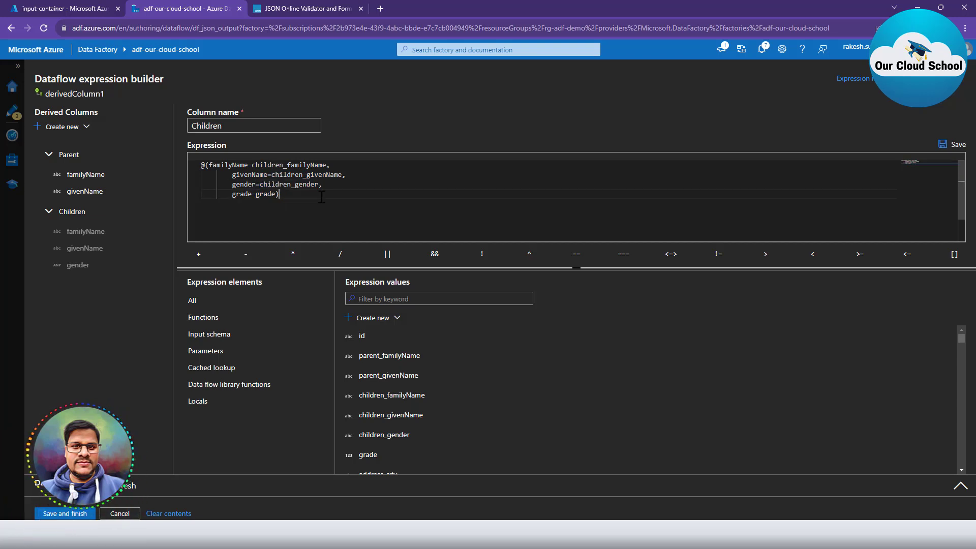
click(953, 144)
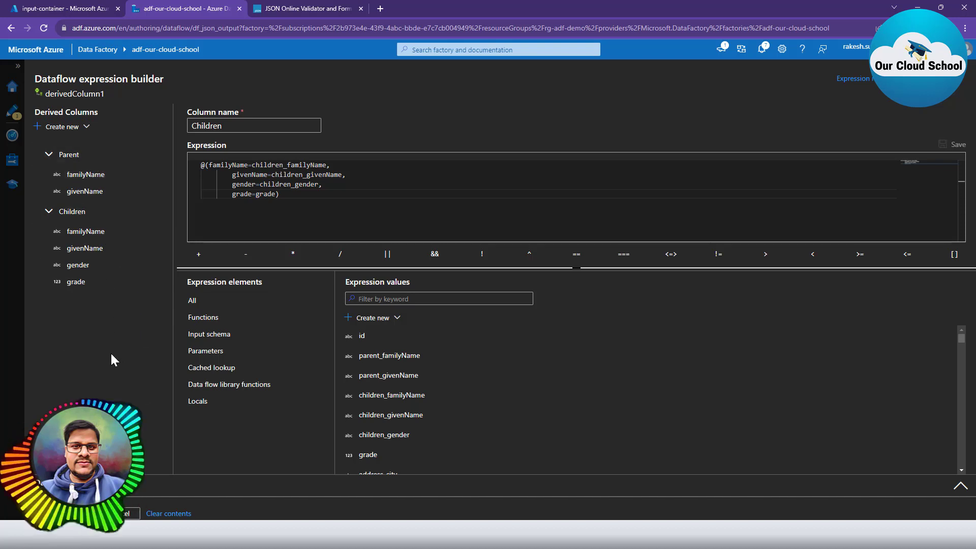
click(77, 514)
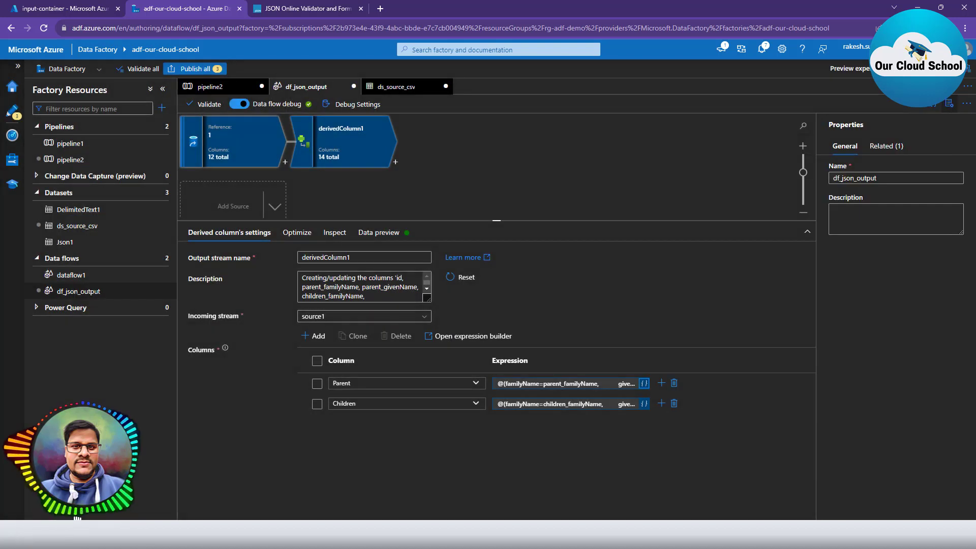
click(373, 239)
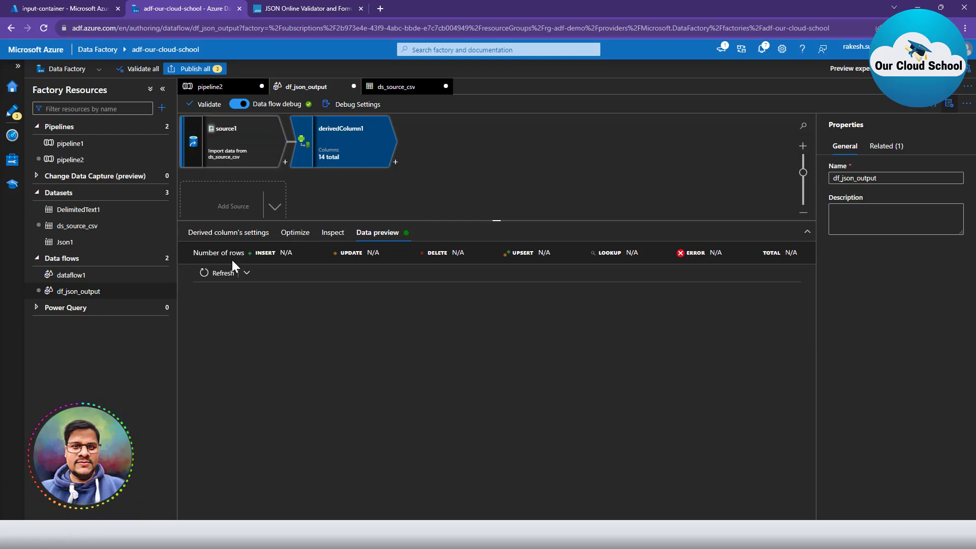
click(221, 273)
click(162, 89)
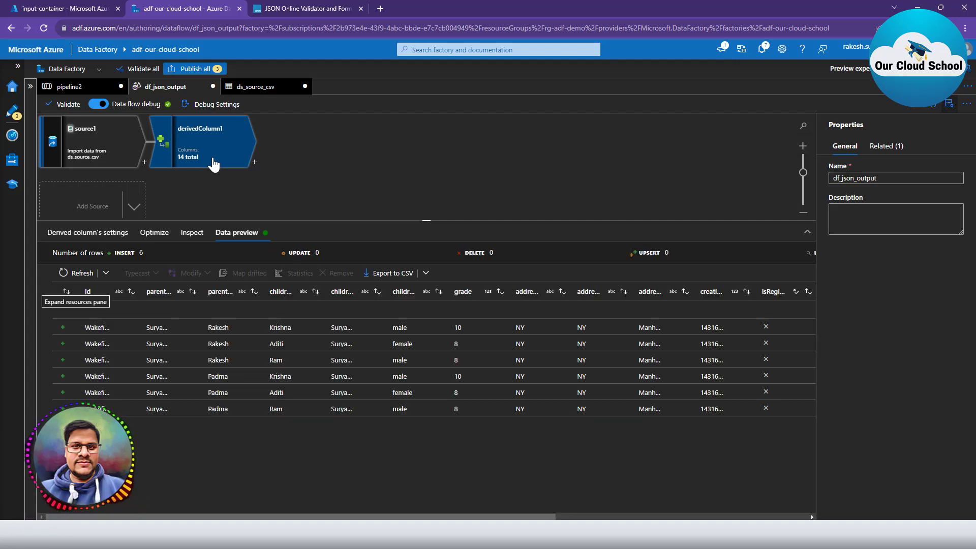
scroll(459, 518, right, 8)
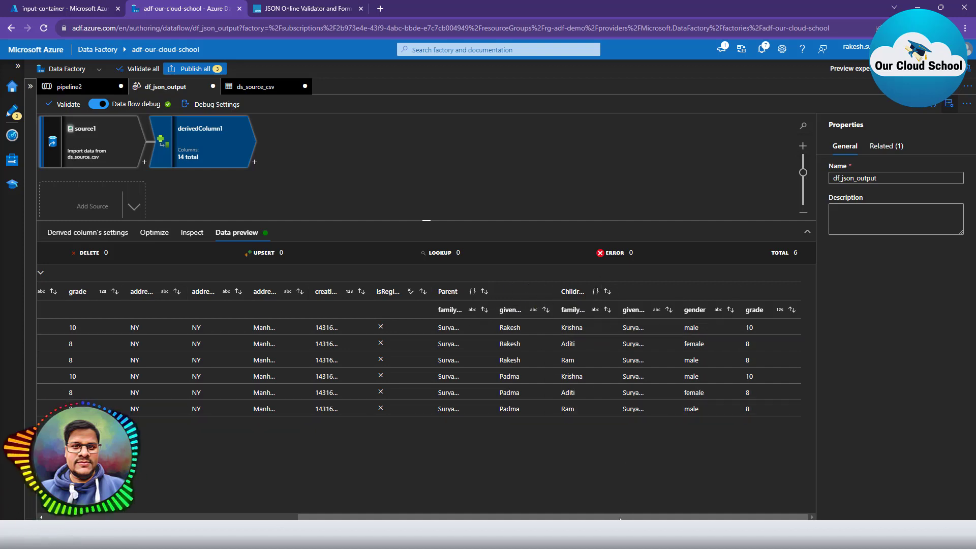
scroll(324, 303, left, 7)
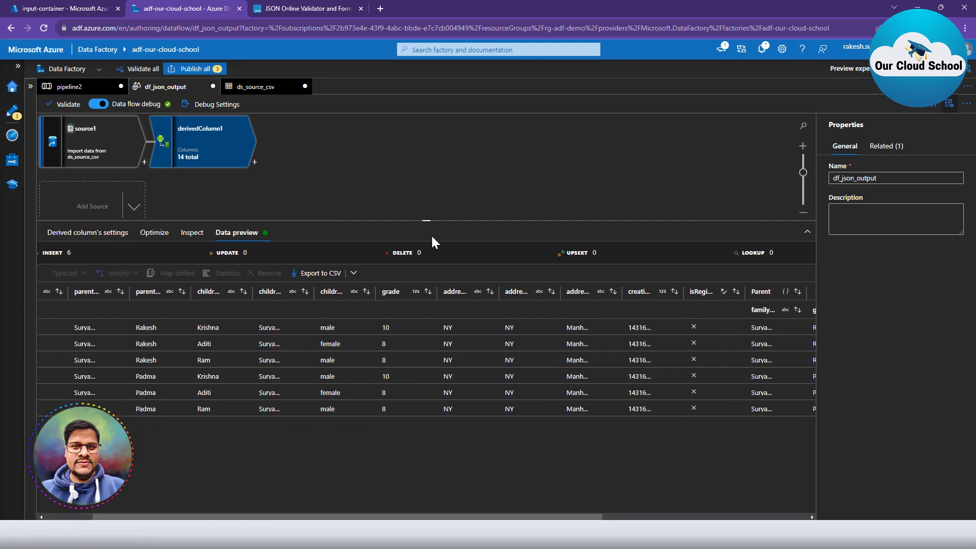
drag(438, 518, 634, 517)
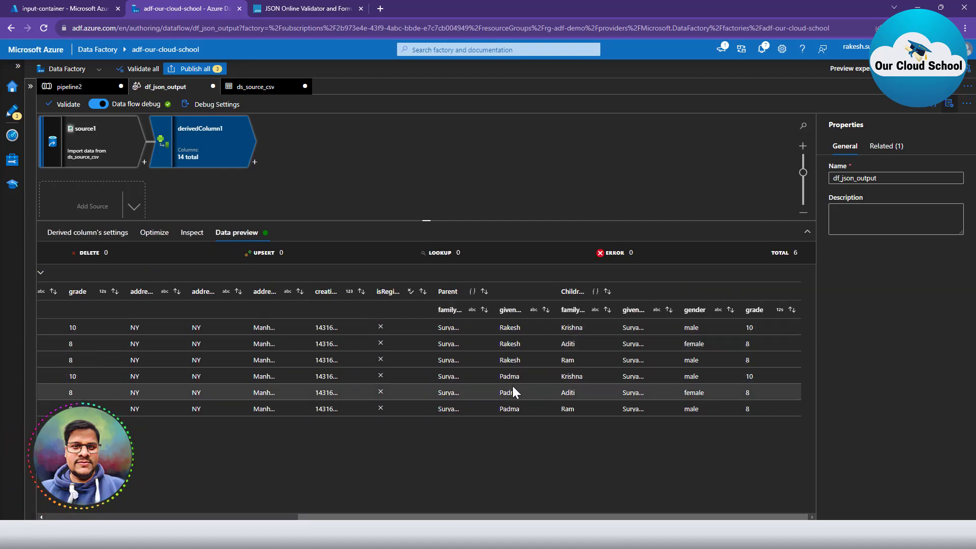
drag(554, 517, 303, 517)
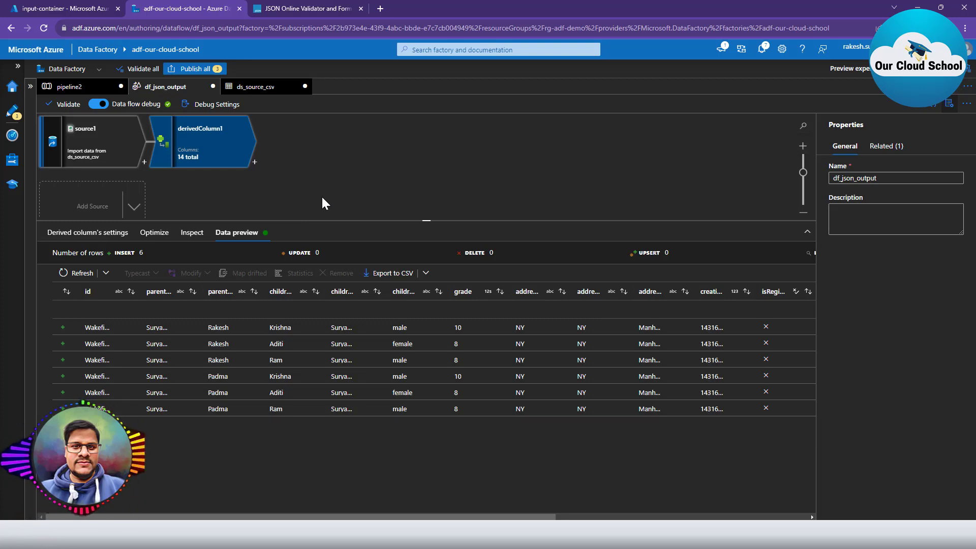
Add an Aggregate step after derivedColumn1 with a Parent aggregate column and open its expression builder.
click(254, 163)
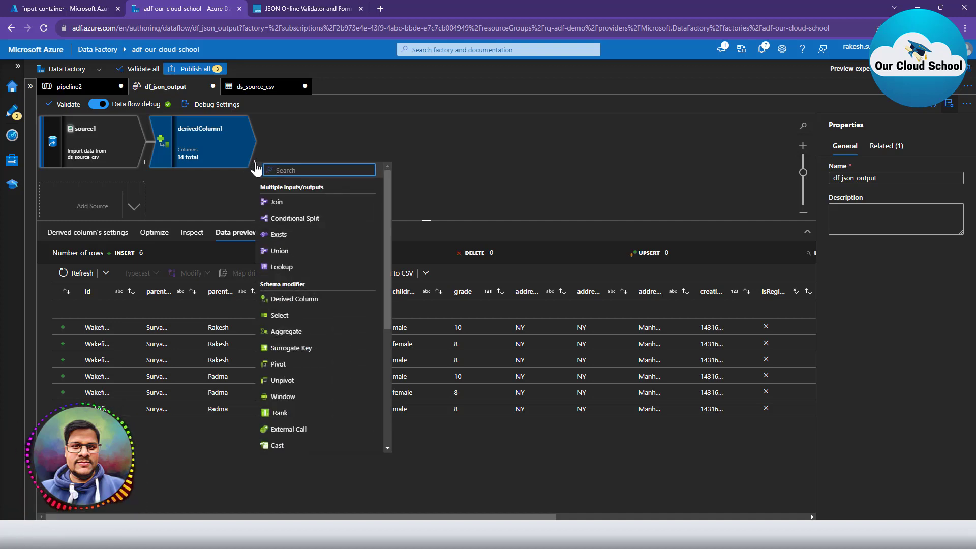
click(295, 332)
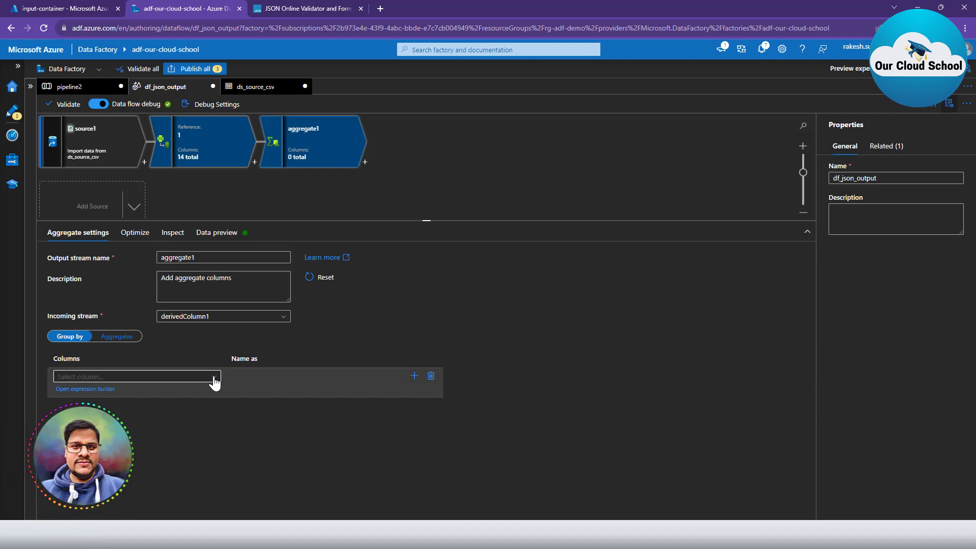
click(114, 337)
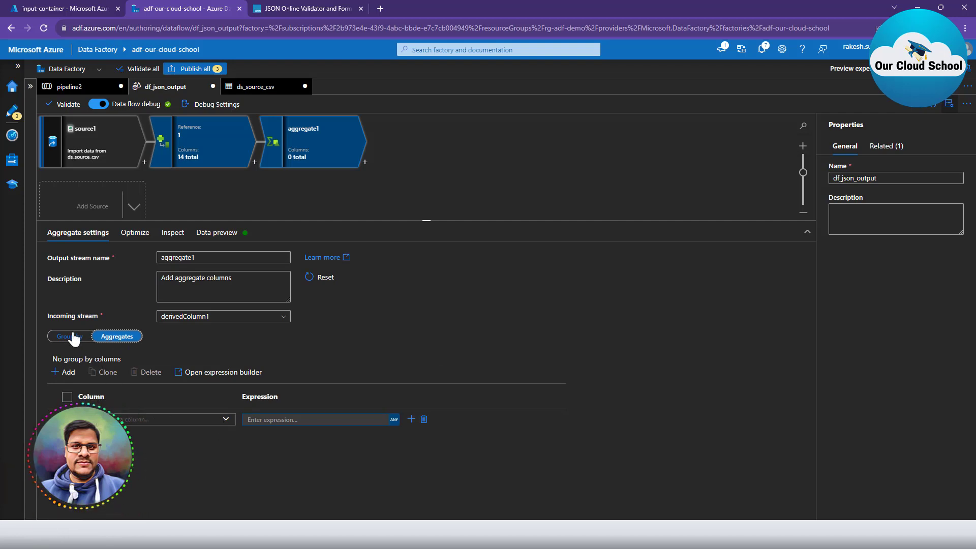
click(225, 420)
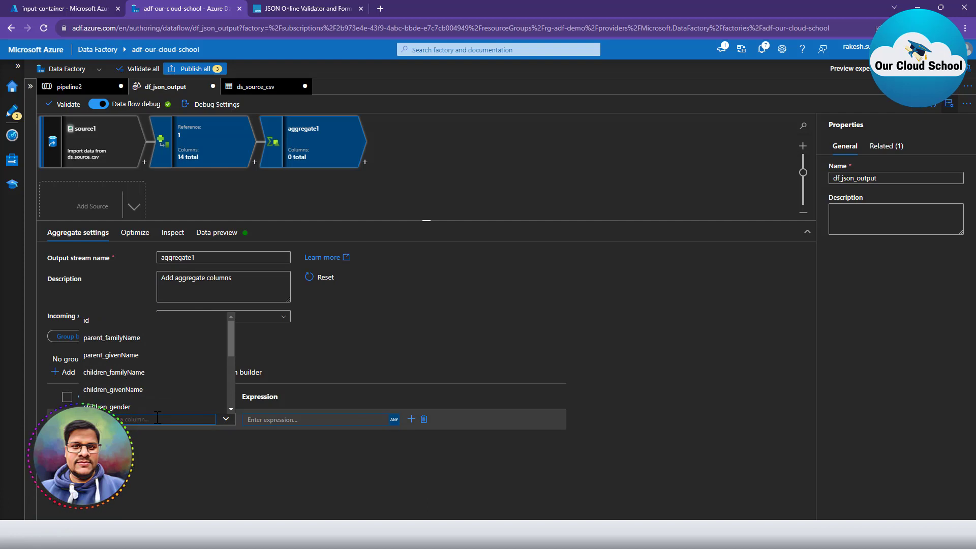
text(Parent)
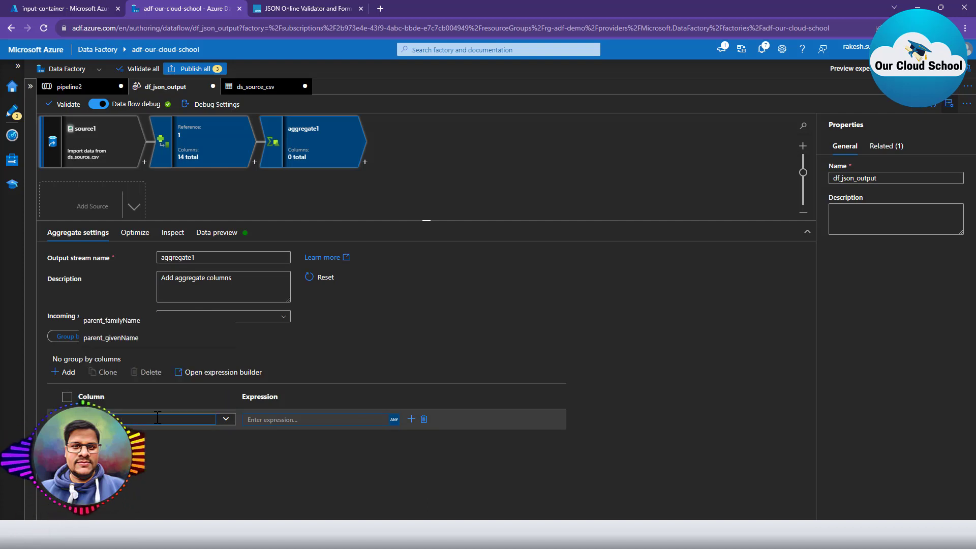
click(309, 419)
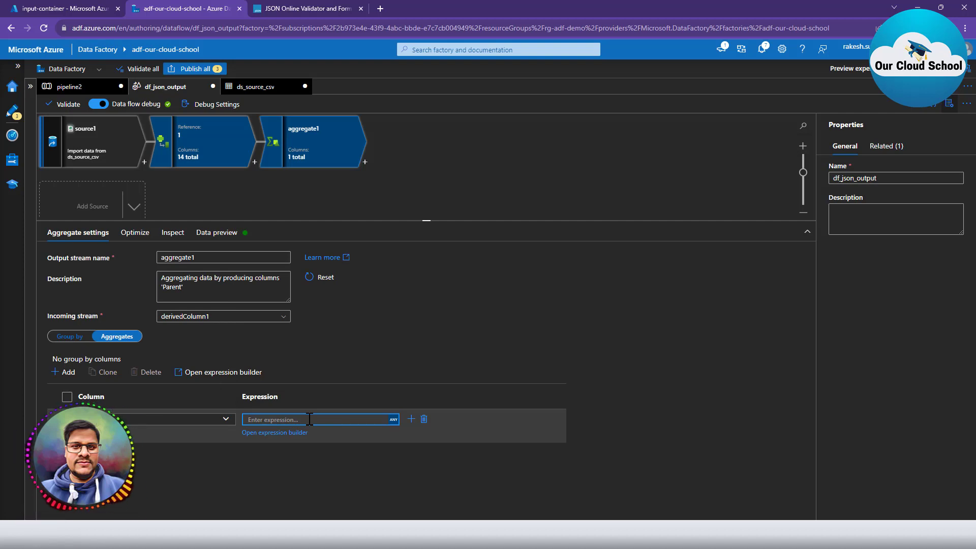
click(388, 415)
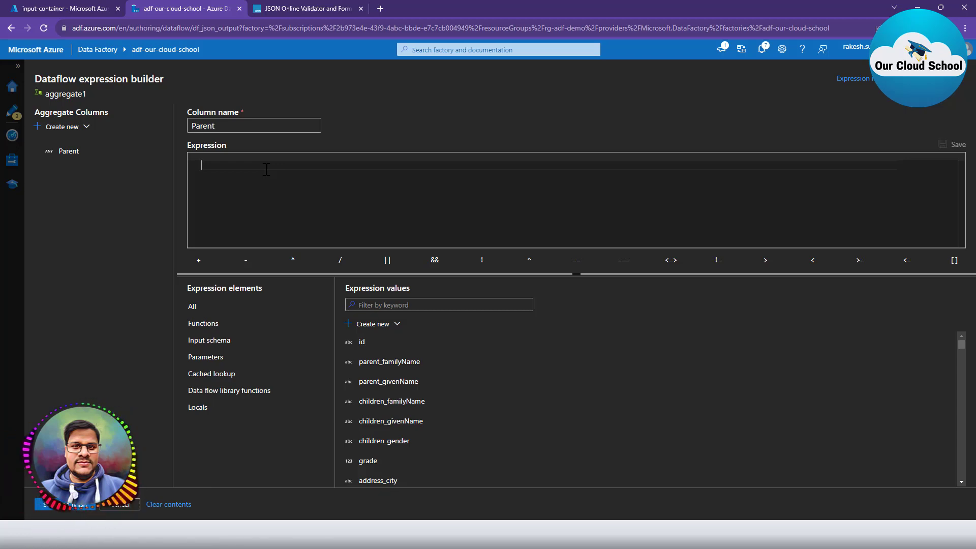
click(34, 8)
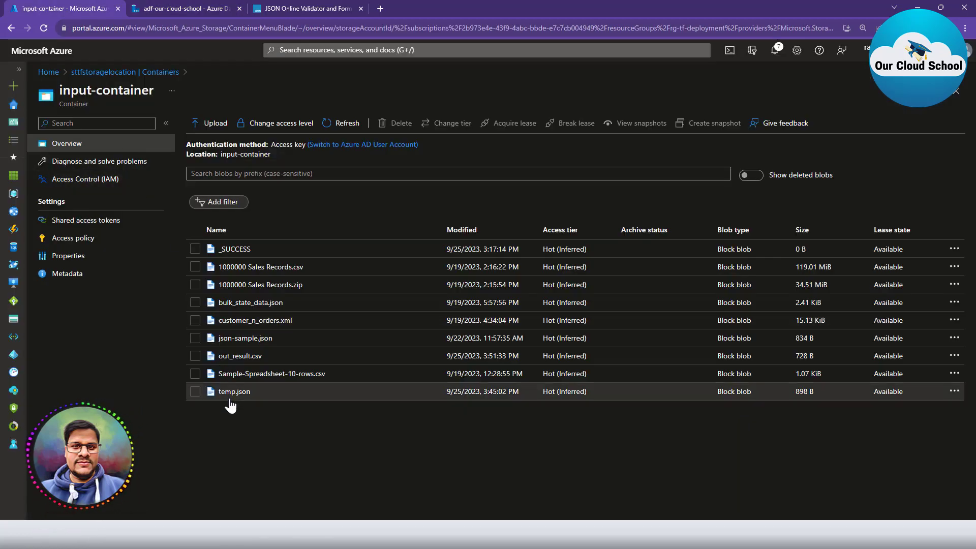
click(241, 338)
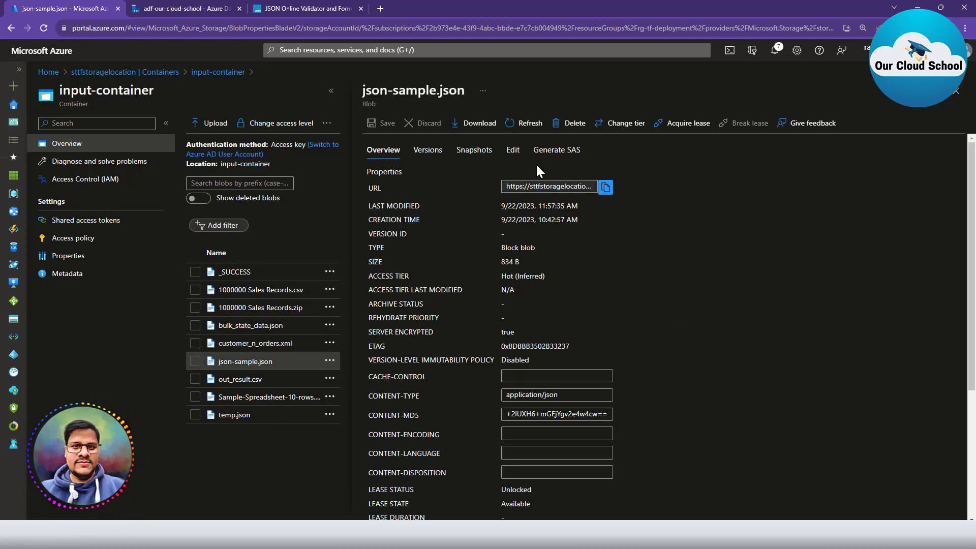
click(512, 149)
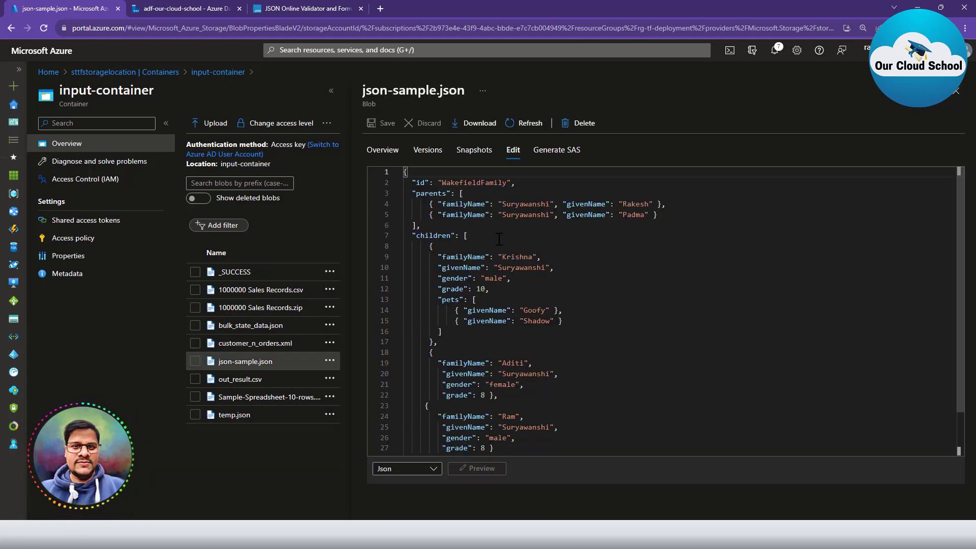
drag(461, 193, 441, 331)
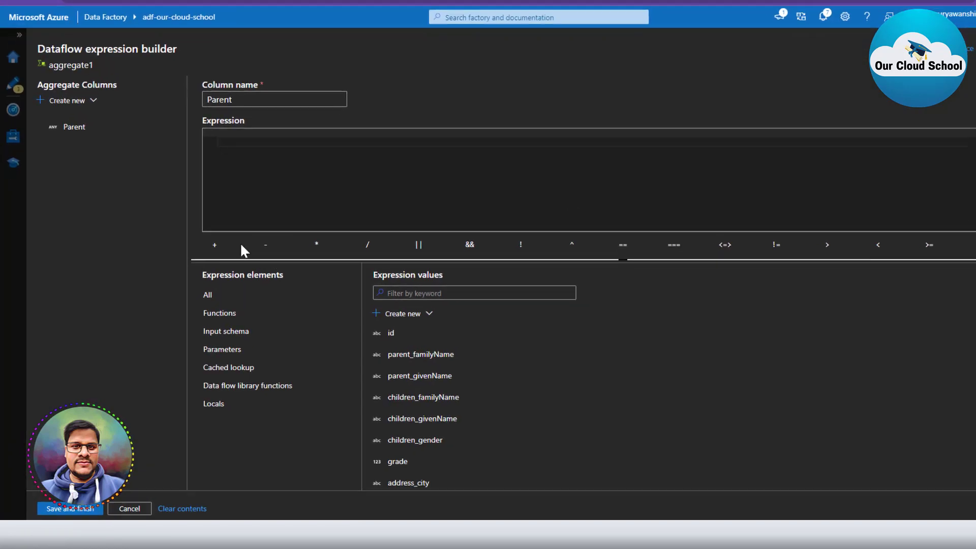
Start the Parent expression with the collectUnique function from autocomplete.
click(244, 151)
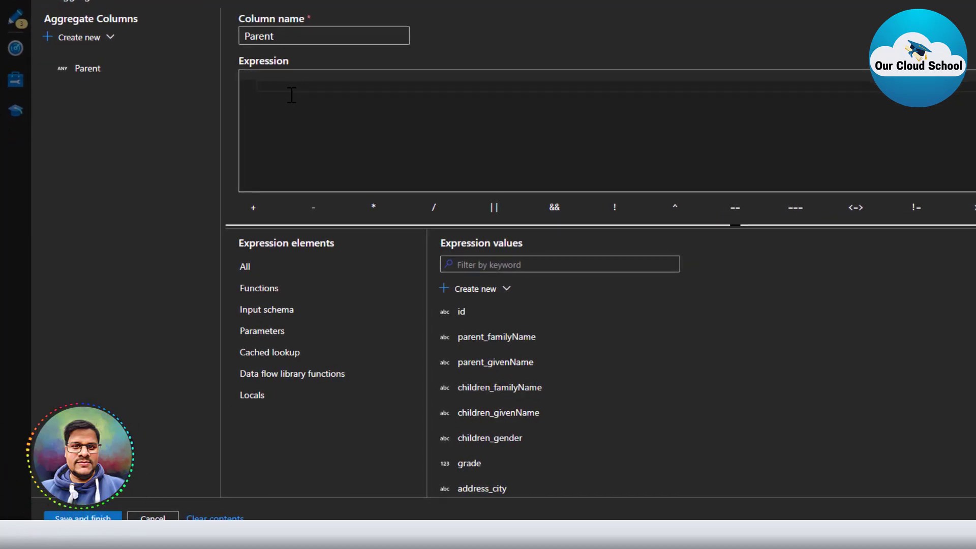
text(col)
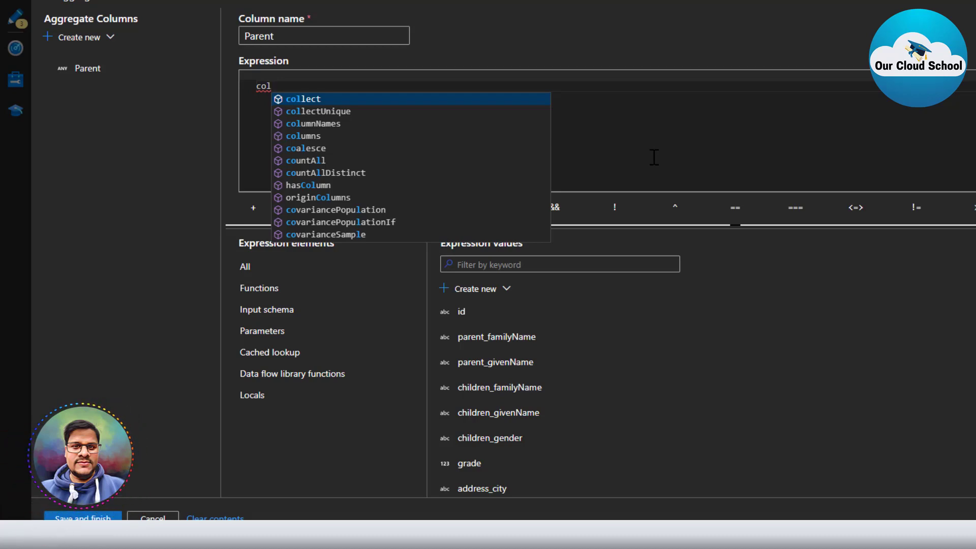
key(Down)
key(Return)
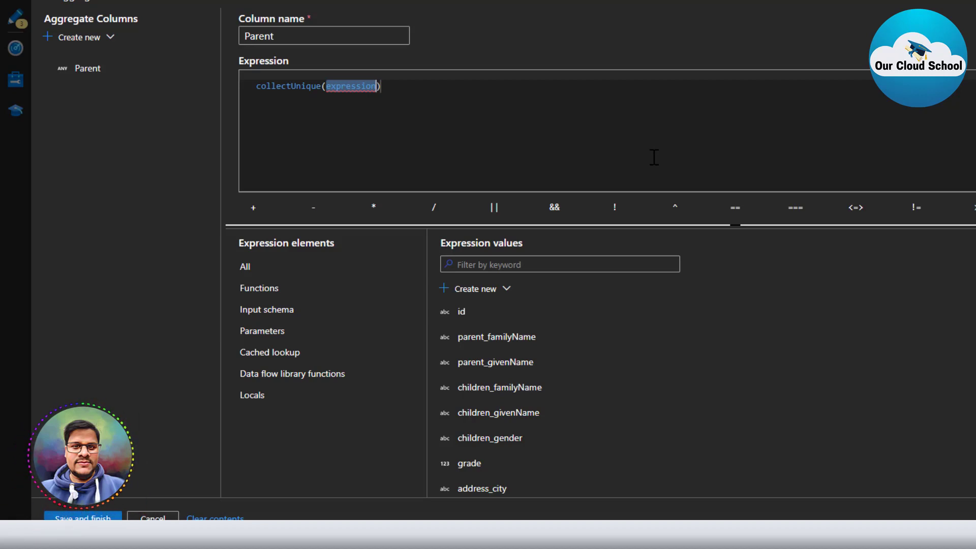
Put Parent inside the function and fix typos so it reads collectUnique(Parent).
text(pa)
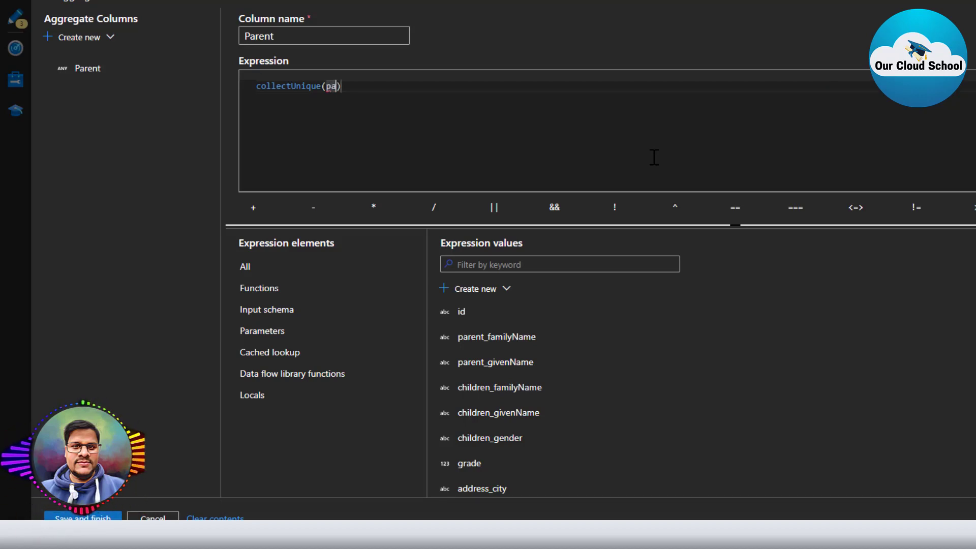
text(re)
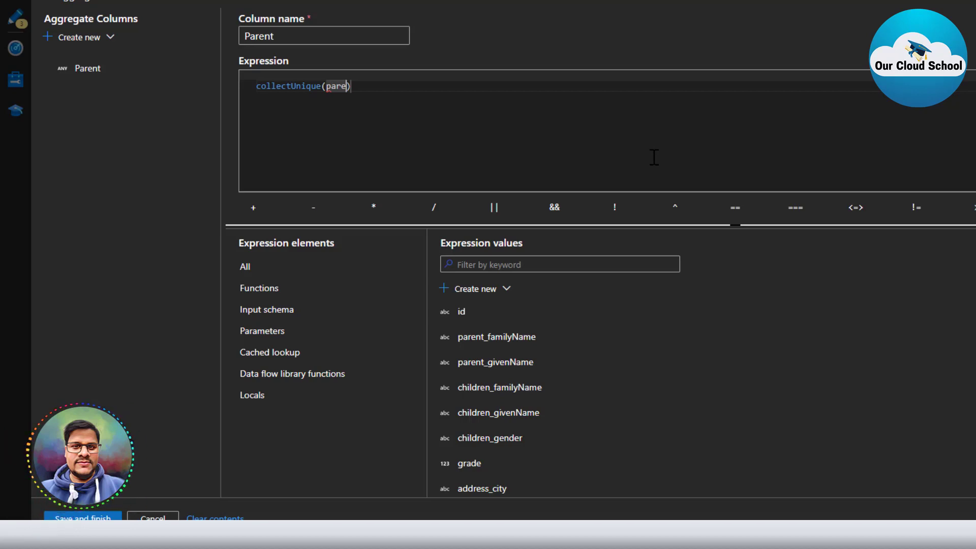
key(ctrl+shift+Left)
key(BackSpace)
text(Parent)
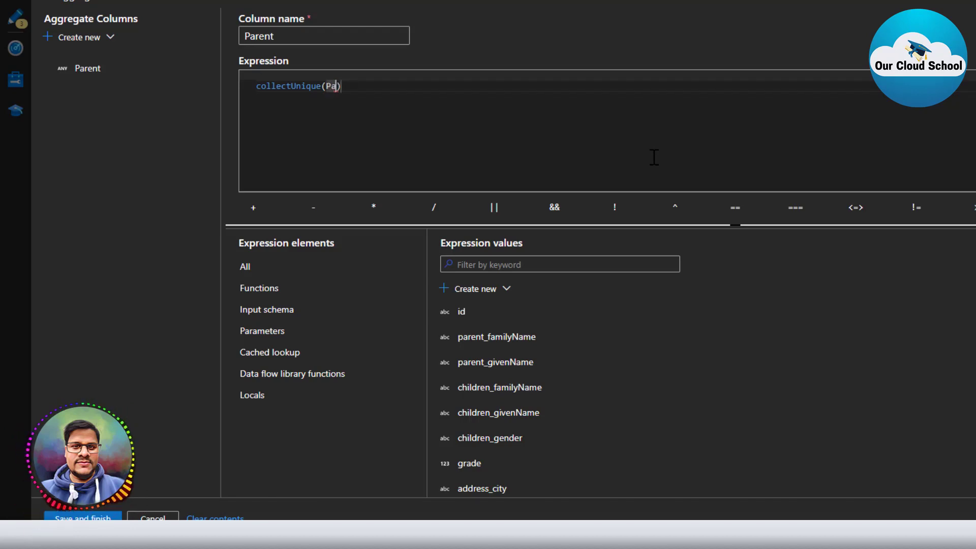
scroll(549, 419, down, 3)
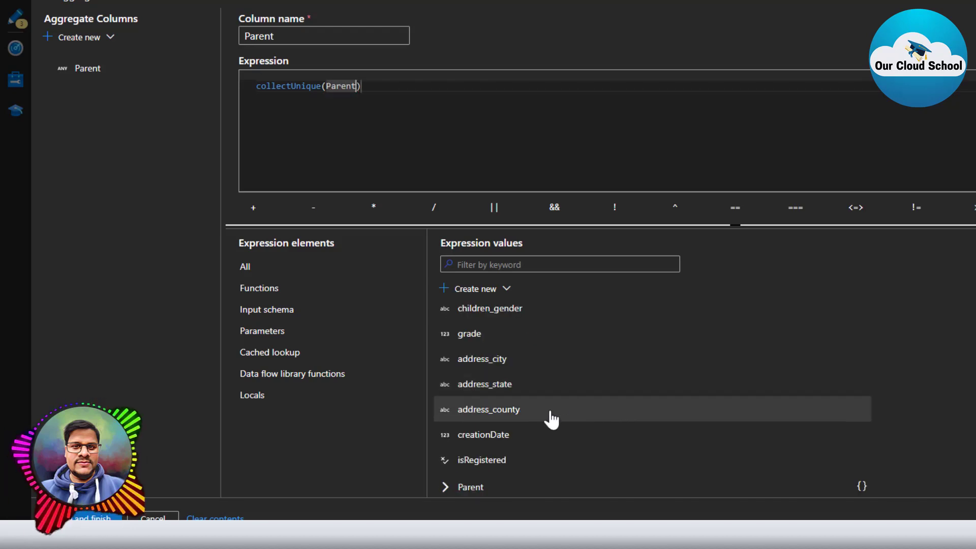
click(473, 486)
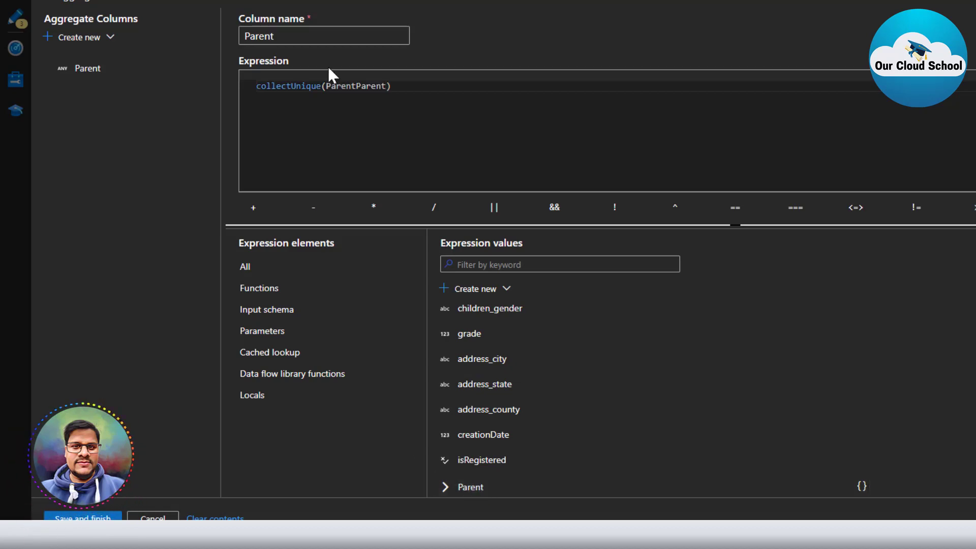
double_click(356, 86)
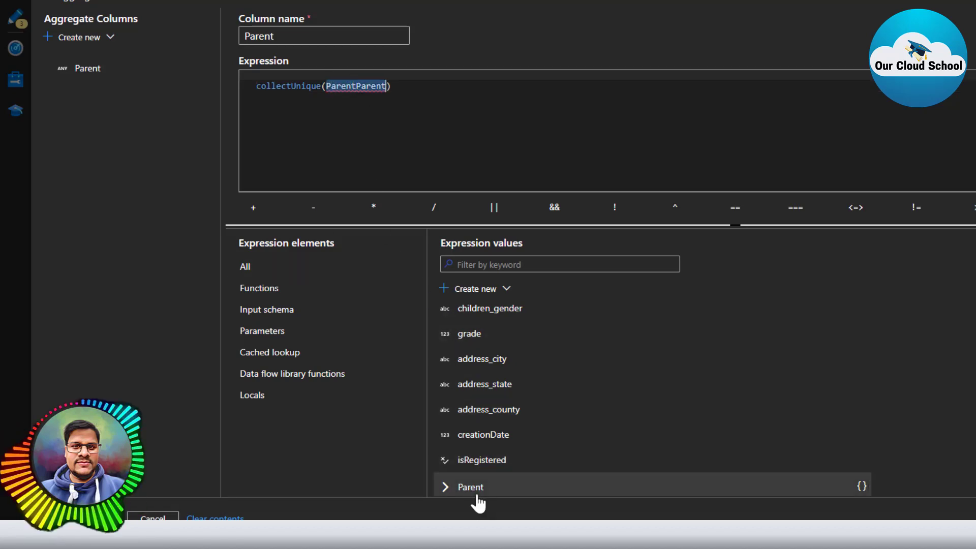
key(BackSpace)
key(BackSpace)
key(BackSpace)
key(BackSpace)
key(BackSpace)
key(BackSpace)
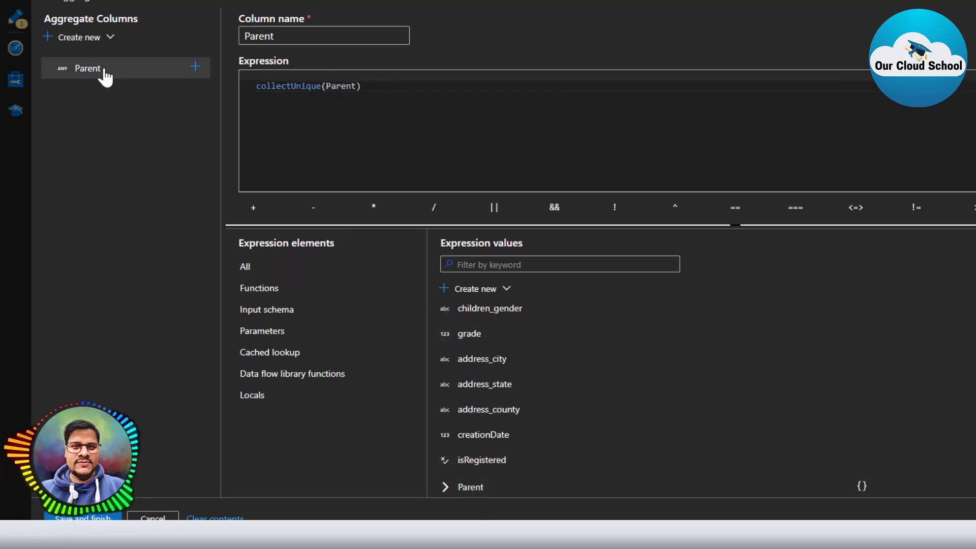
click(109, 38)
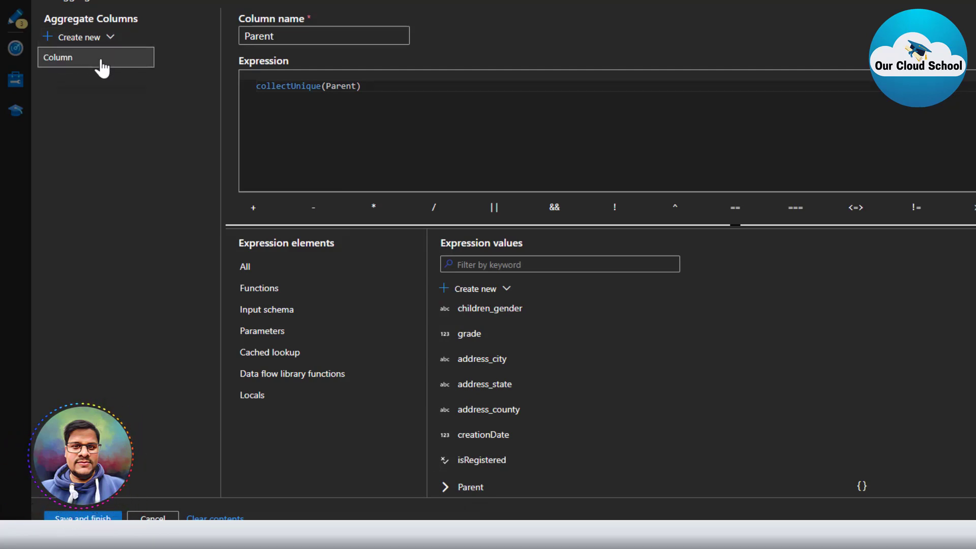
Add a second aggregate column and name it Child.
click(101, 69)
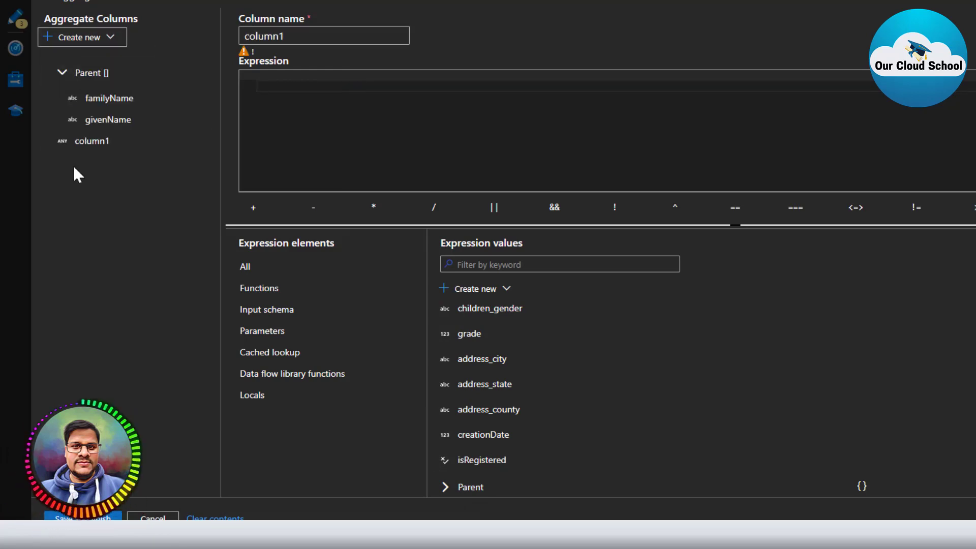
click(100, 143)
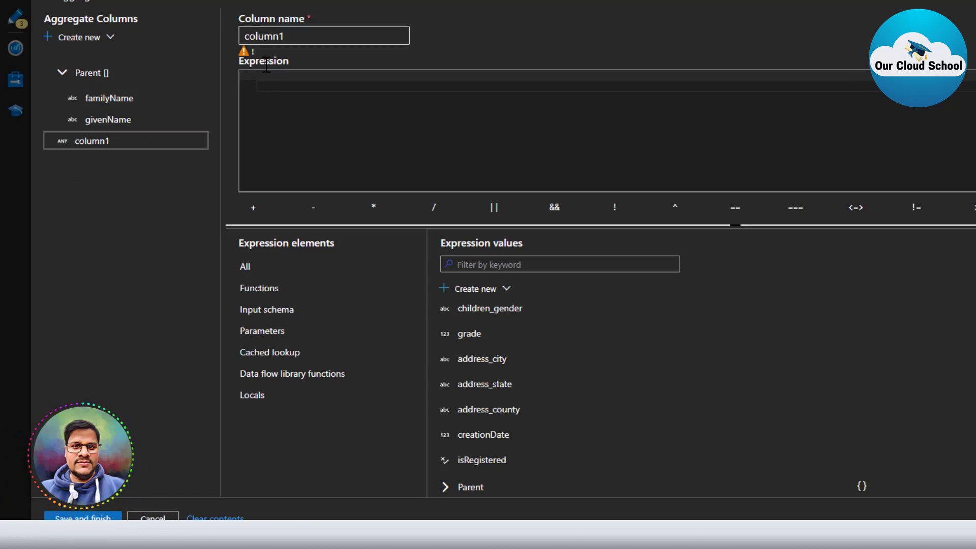
double_click(276, 42)
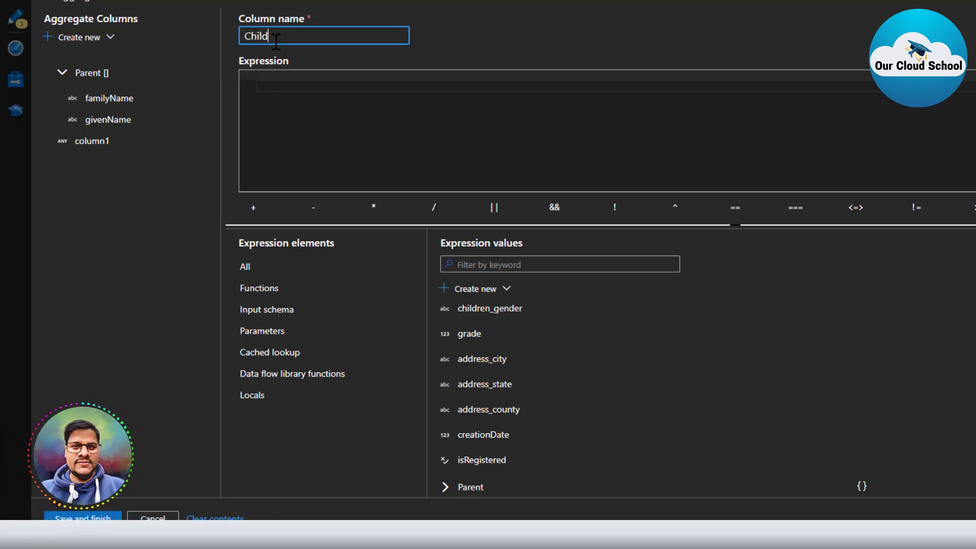
click(292, 84)
Set Child's expression to collectUnique(Children), save it, and close the expression builder.
scroll(523, 460, down, 3)
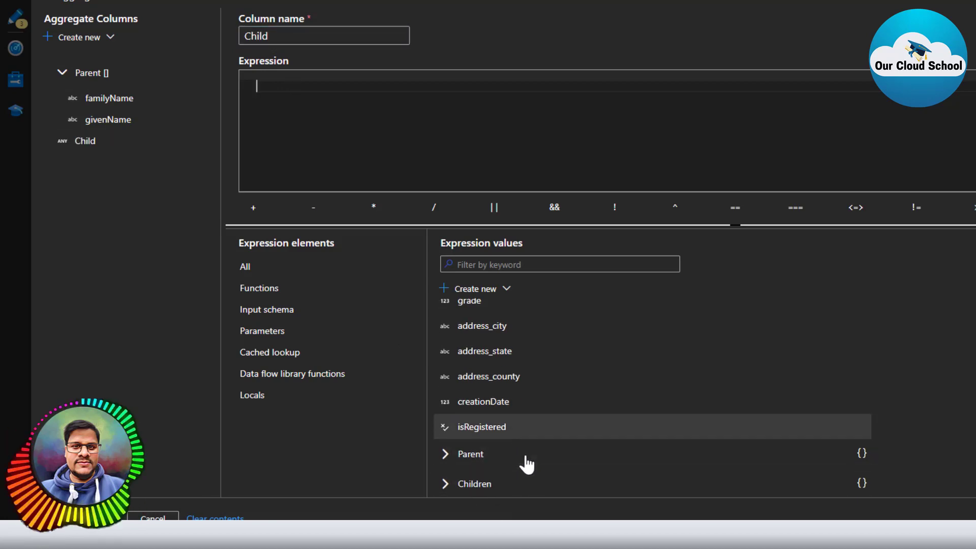
text(col)
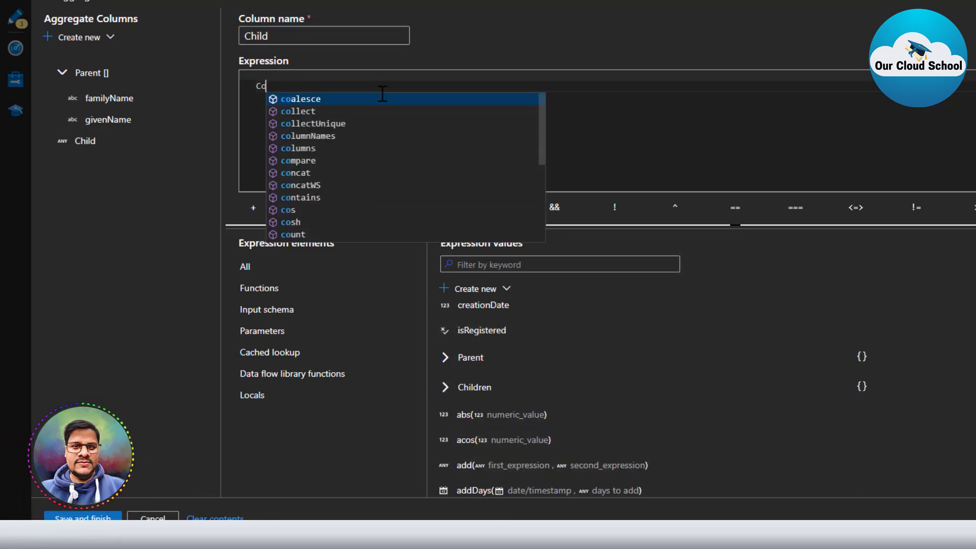
key(Down)
key(Return)
key(BackSpace)
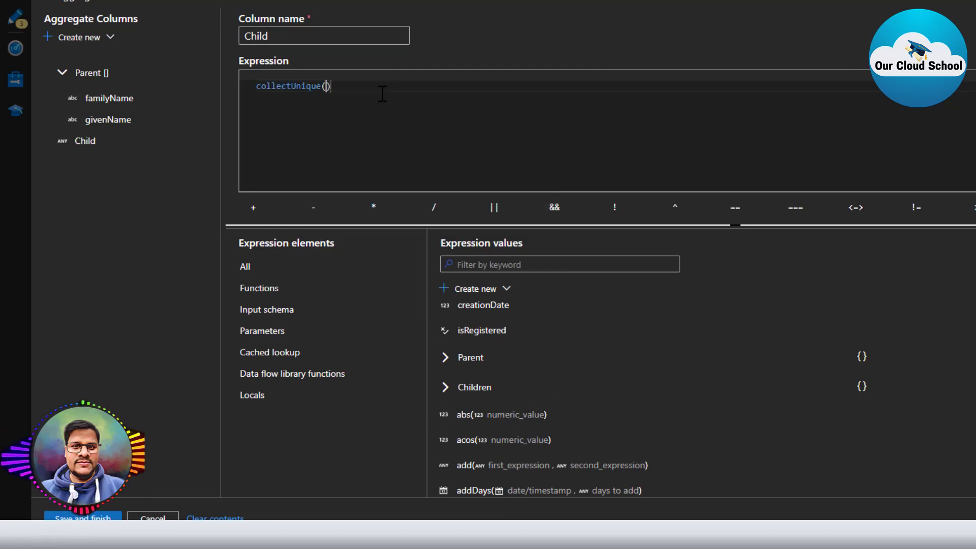
click(458, 389)
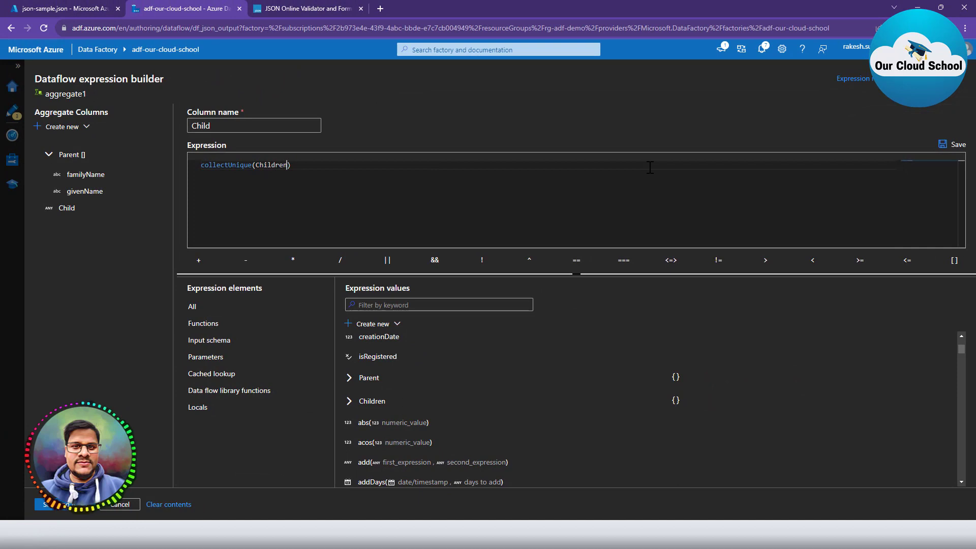
click(955, 146)
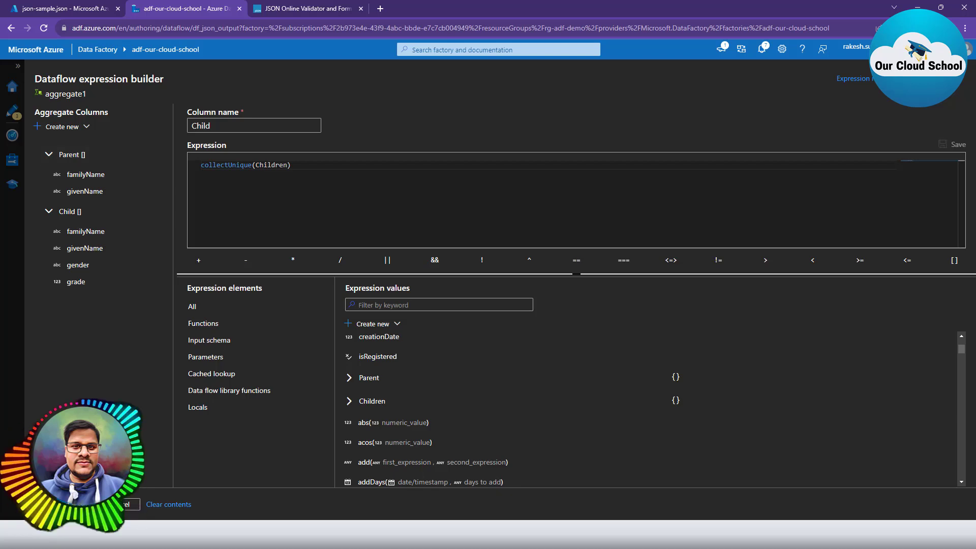
click(72, 507)
click(261, 439)
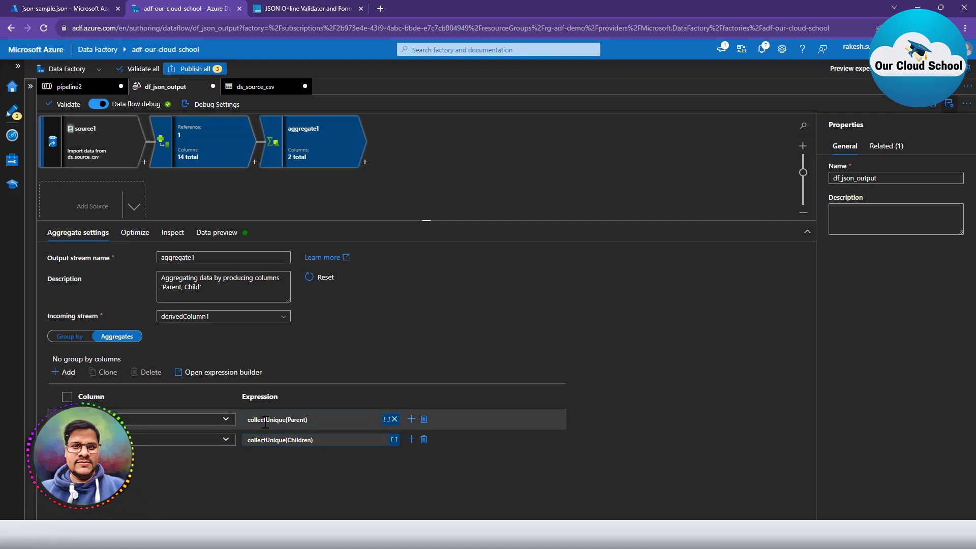
Review derivedColumn1's data preview and schema, then aggregate1's schema listing only Parent and Child.
click(171, 145)
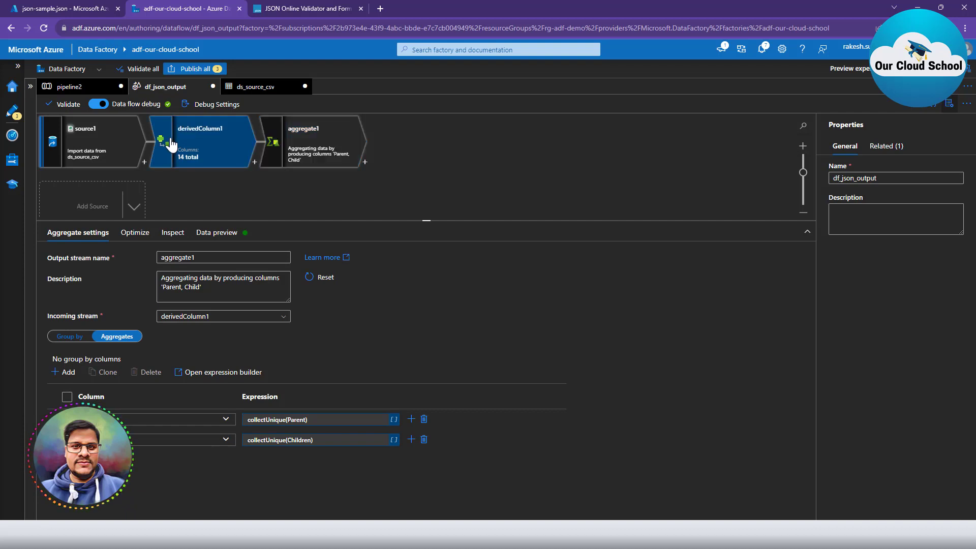
click(76, 233)
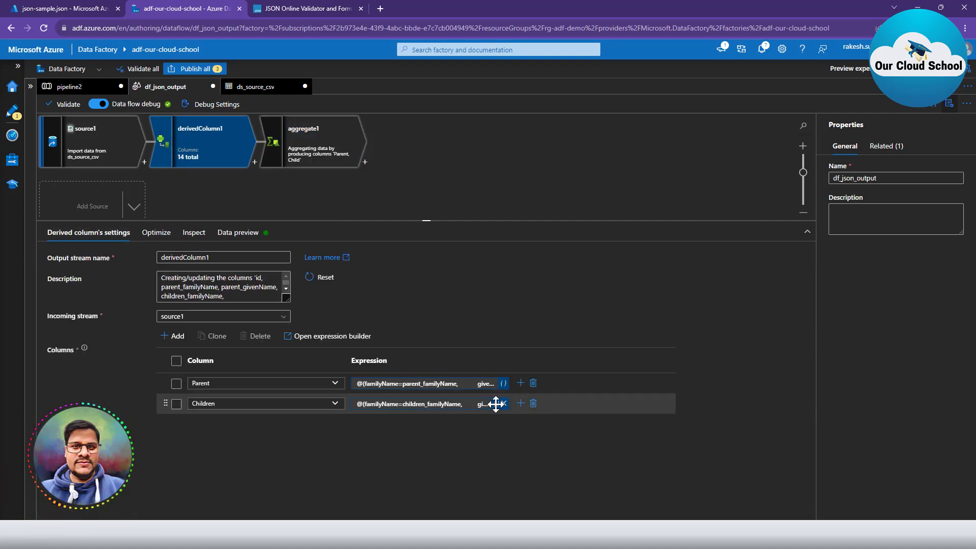
click(236, 232)
scroll(346, 401, right, 5)
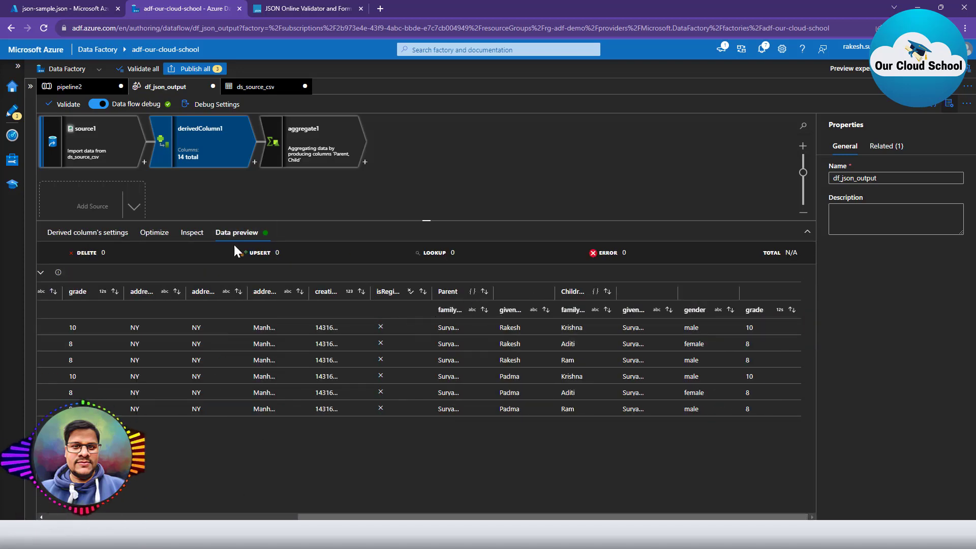
click(192, 234)
scroll(380, 448, down, 3)
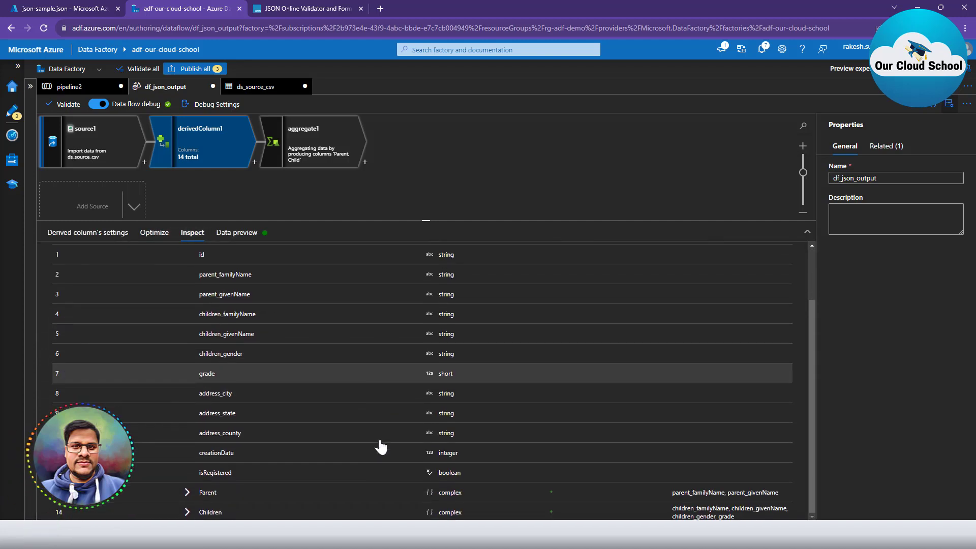
drag(437, 494, 455, 500)
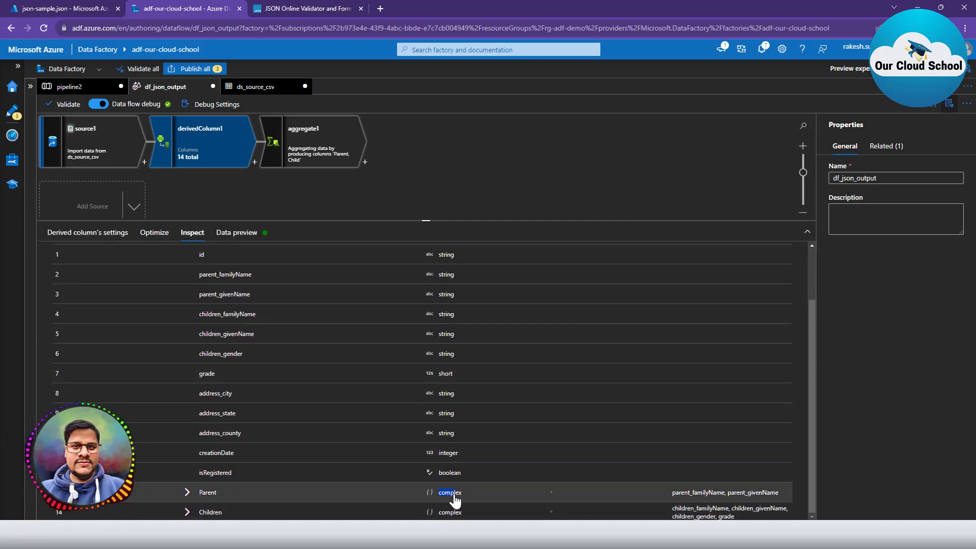
click(291, 140)
click(172, 233)
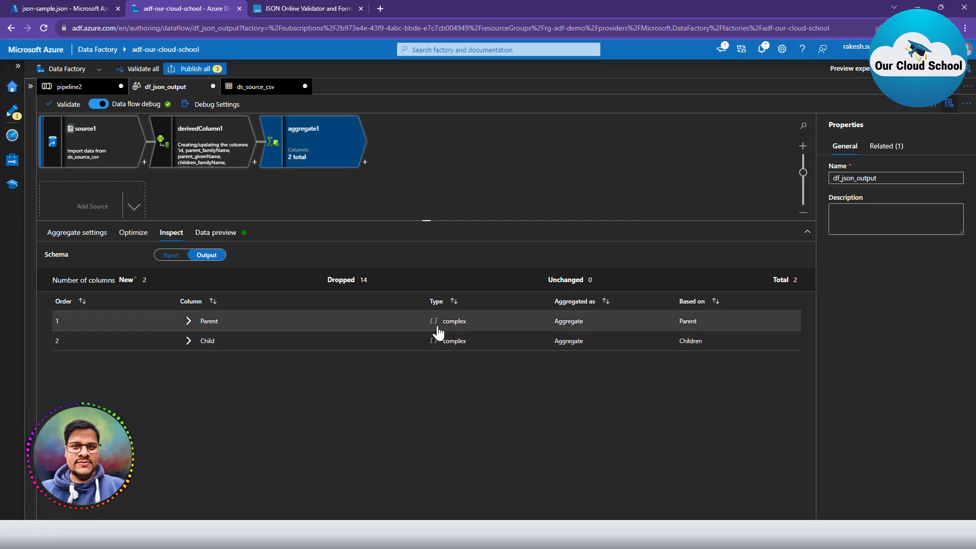
Refresh aggregate1's preview and expand the row's two Parent and three Child entries.
click(234, 235)
click(66, 273)
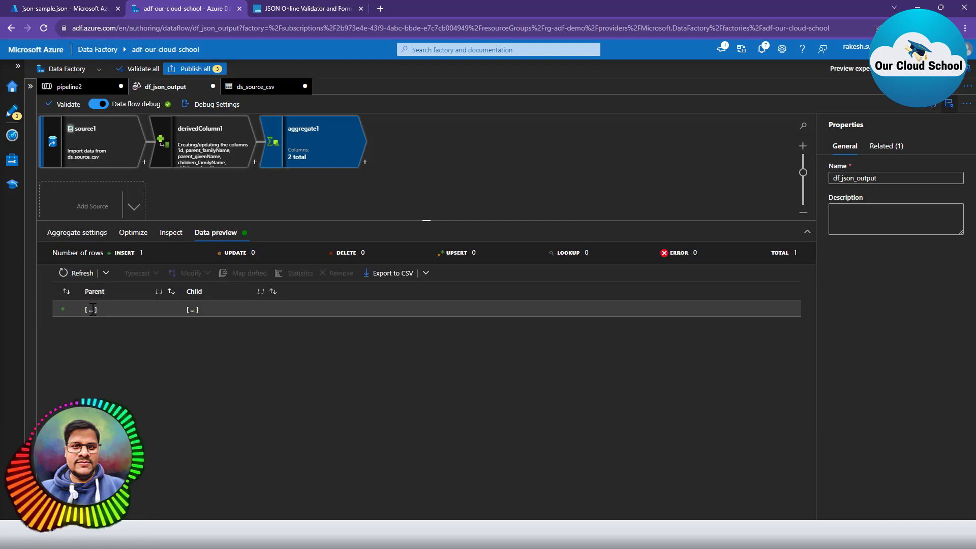
click(90, 310)
click(106, 332)
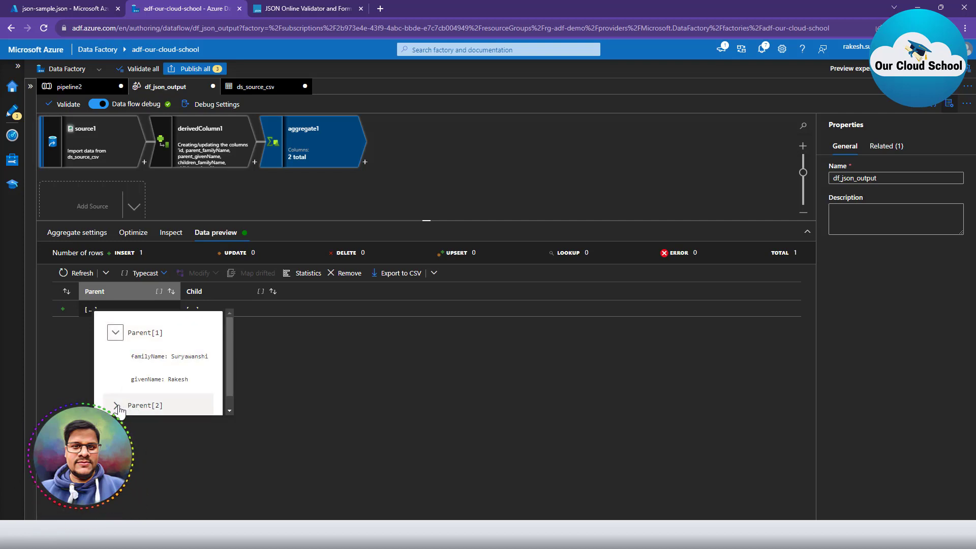
scroll(170, 392, down, 2)
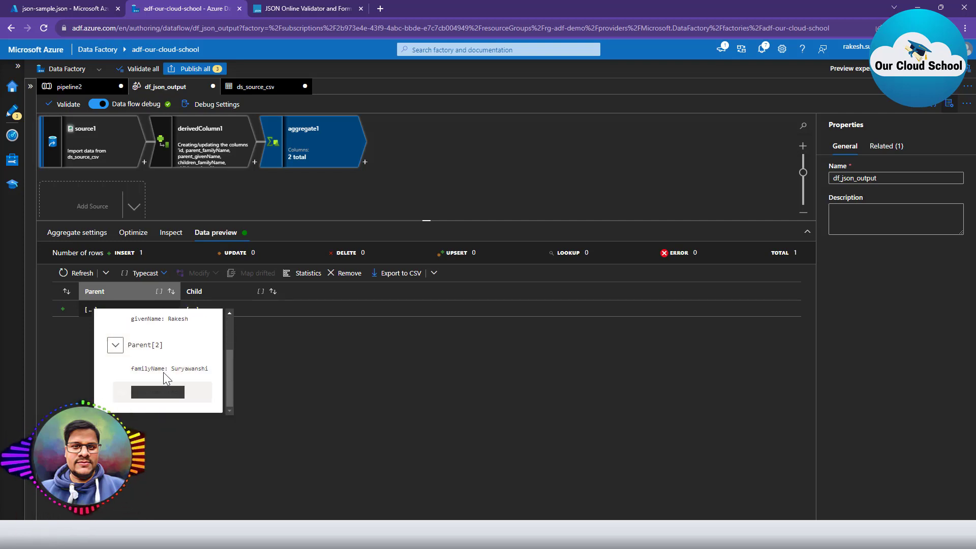
scroll(189, 372, up, 1)
click(192, 310)
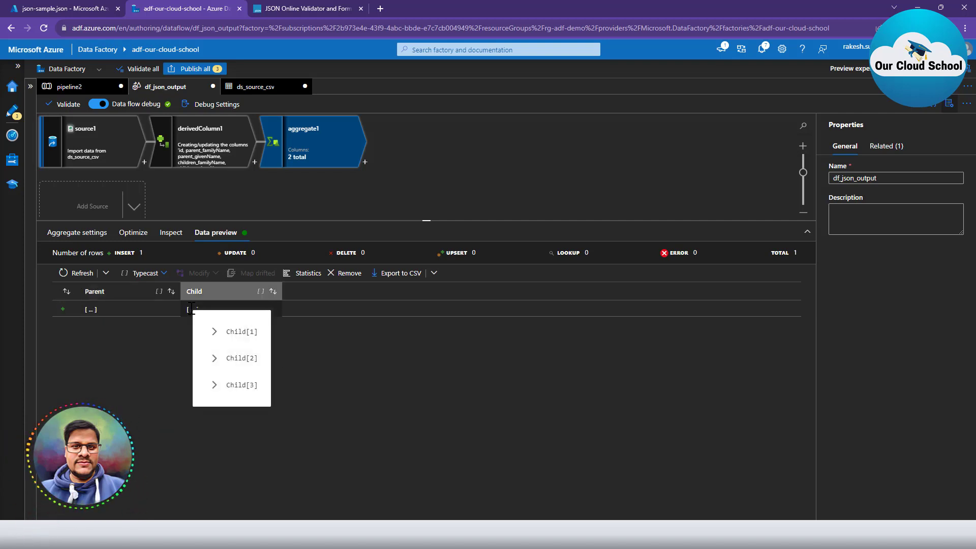
click(377, 408)
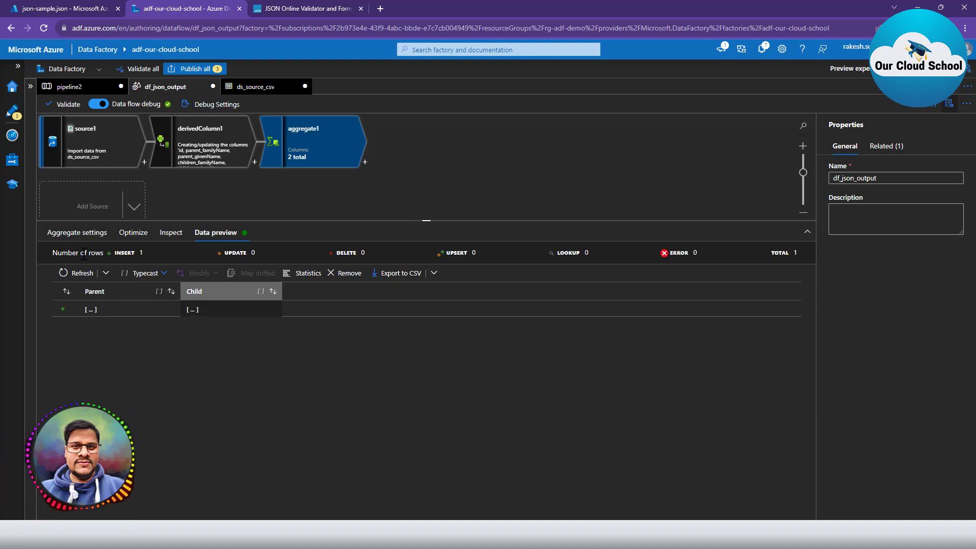
click(89, 235)
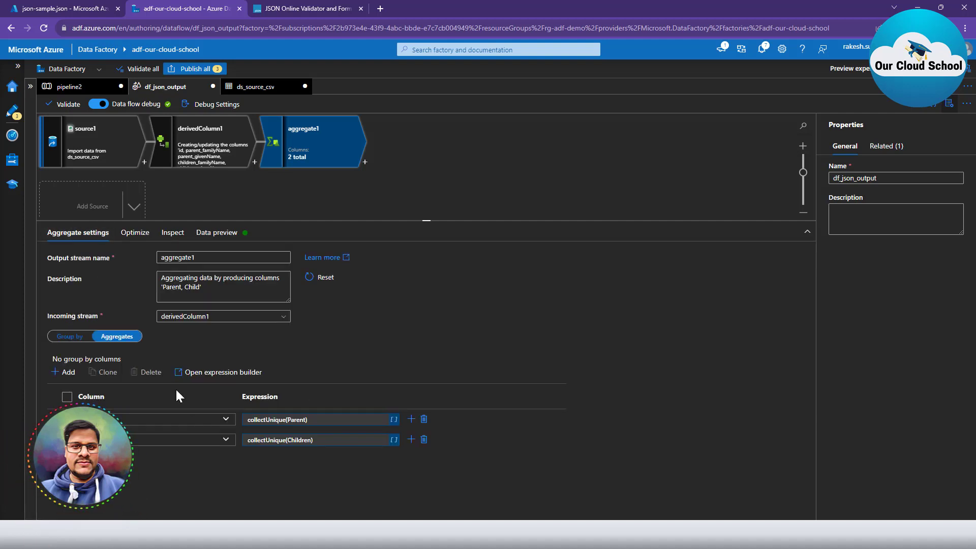
Group aggregate1 by id after checking the sample JSON, and refresh to one WakefieldFamily row.
click(67, 336)
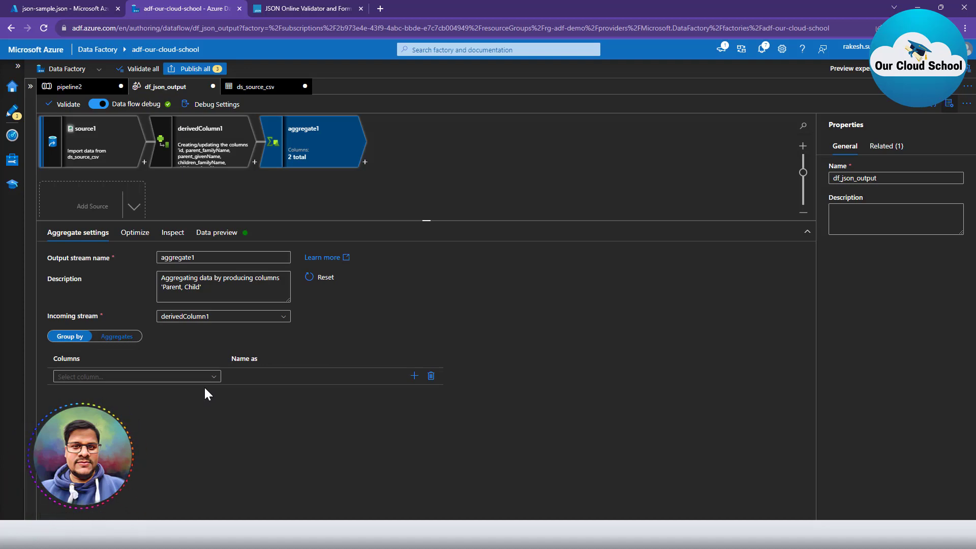
click(39, 11)
click(497, 214)
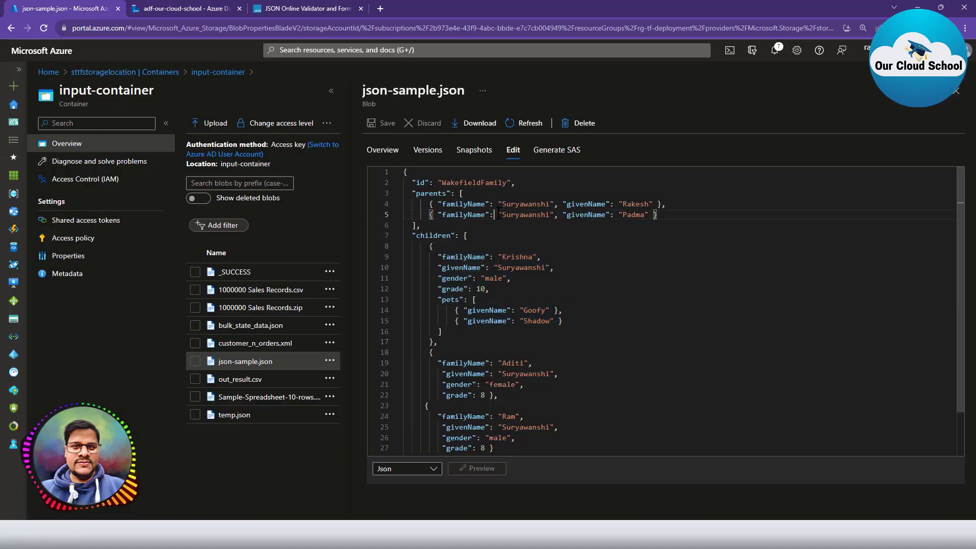
drag(490, 181, 367, 183)
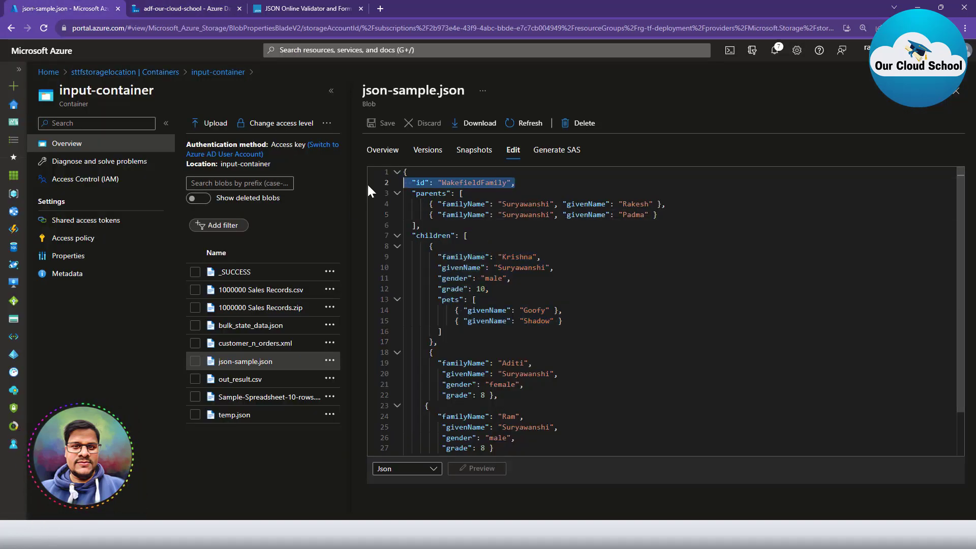
click(194, 6)
click(214, 377)
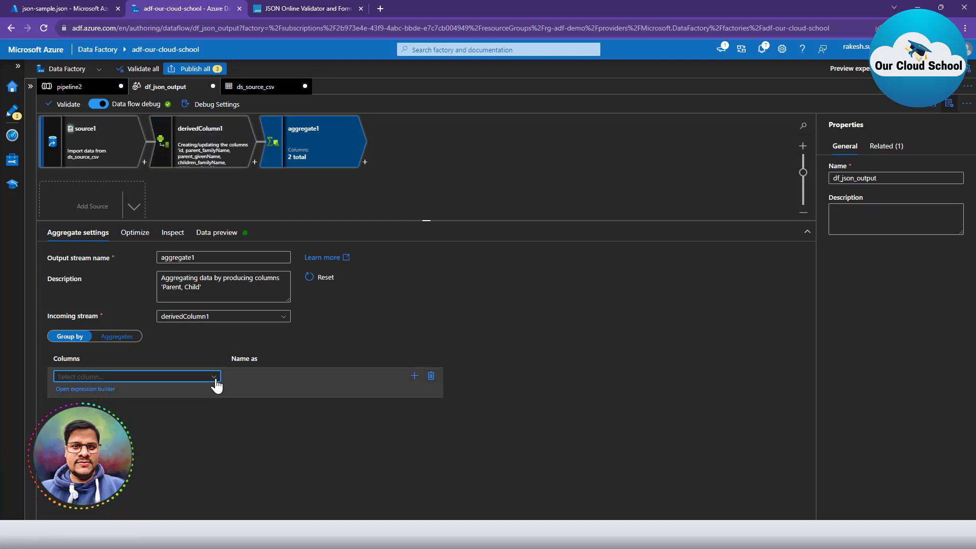
click(157, 409)
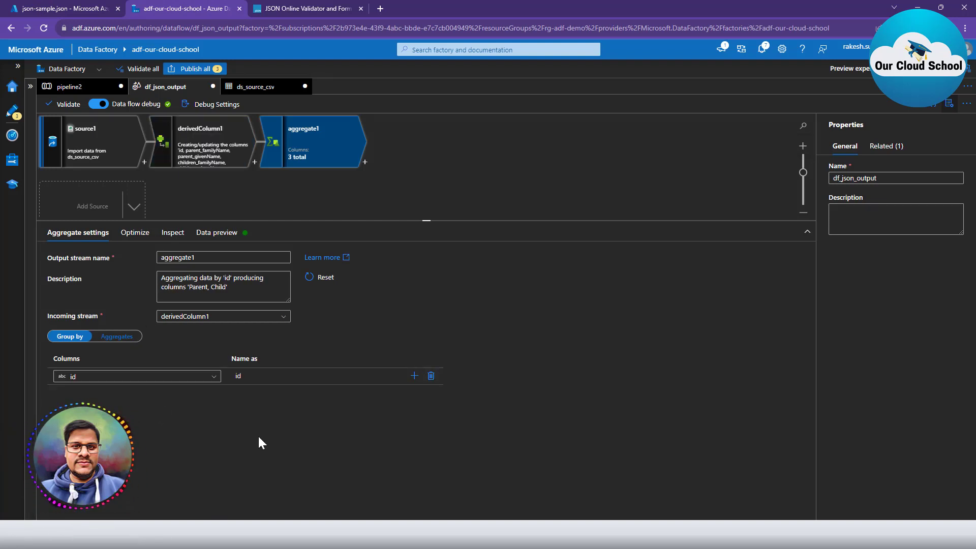
click(216, 234)
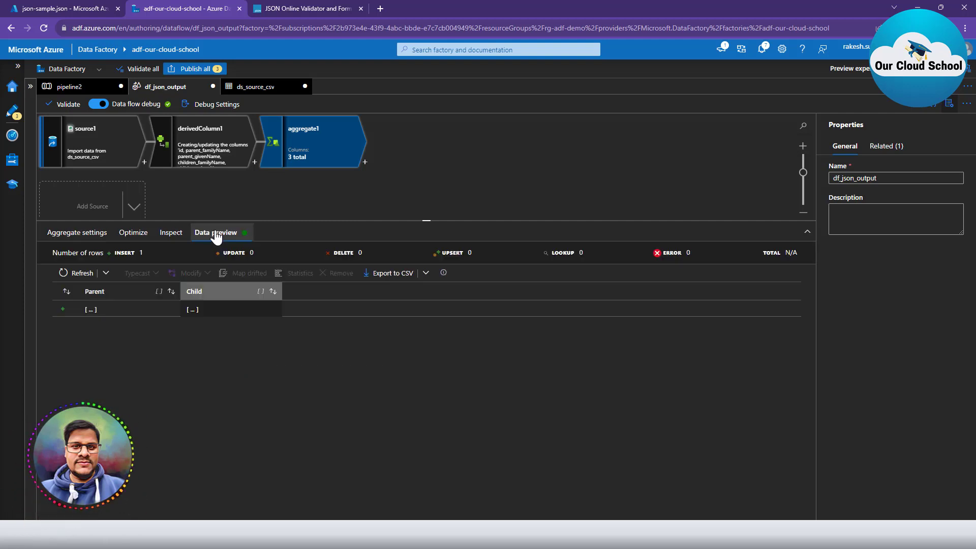
click(74, 275)
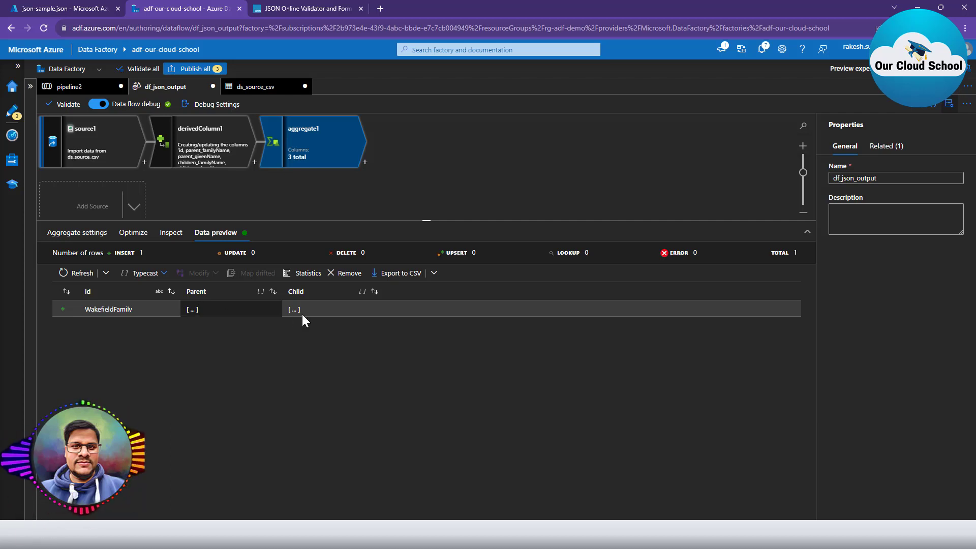
click(198, 156)
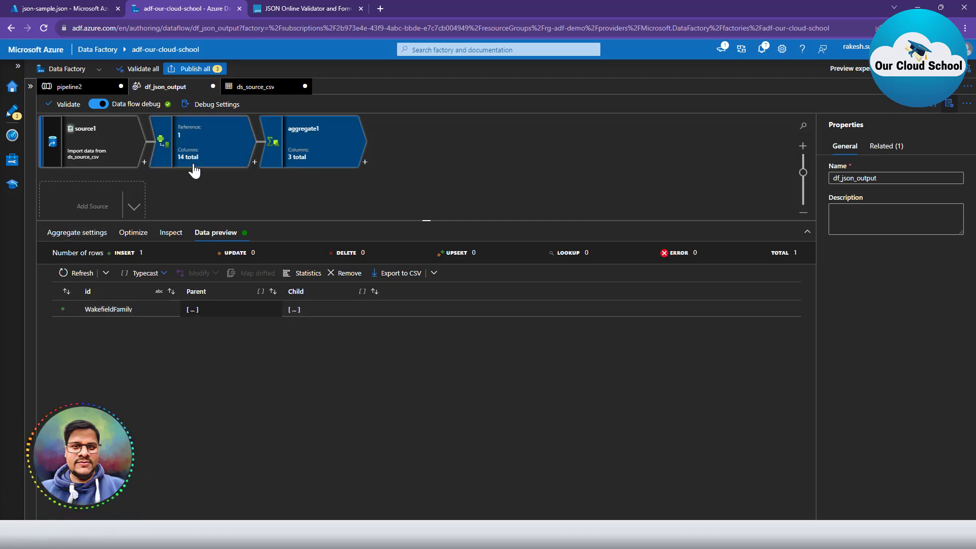
Add a derived column named Address to derivedColumn1 and open its expression builder.
click(192, 232)
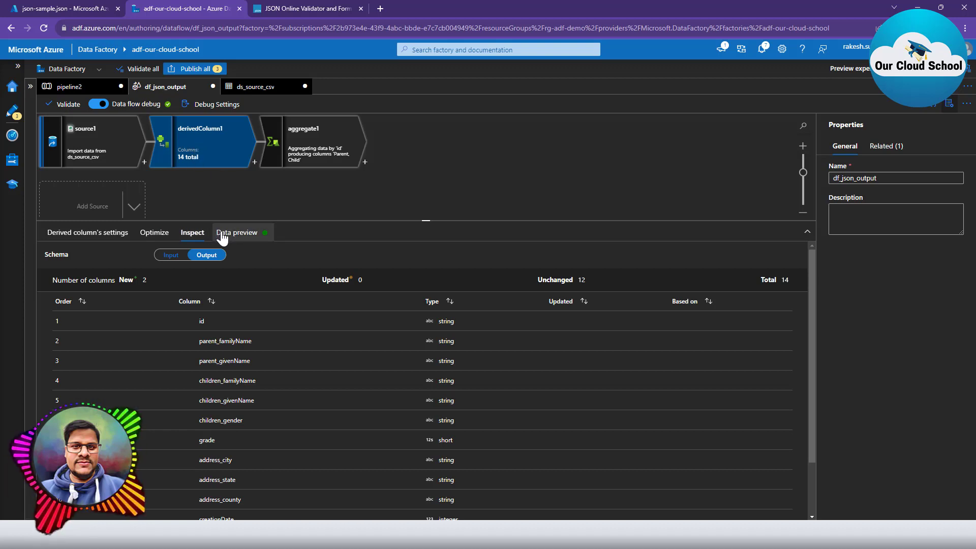
scroll(315, 465, down, 2)
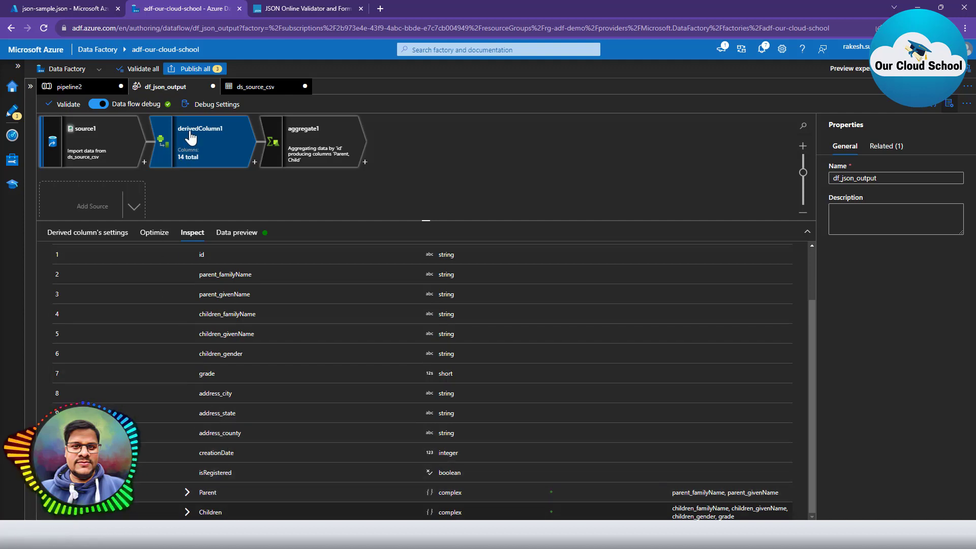
click(89, 232)
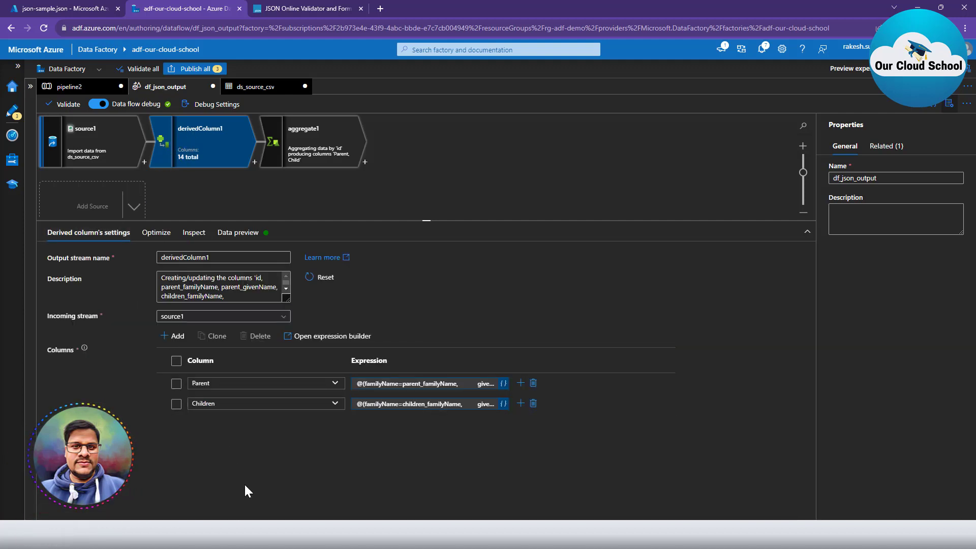
click(178, 337)
click(178, 336)
click(182, 350)
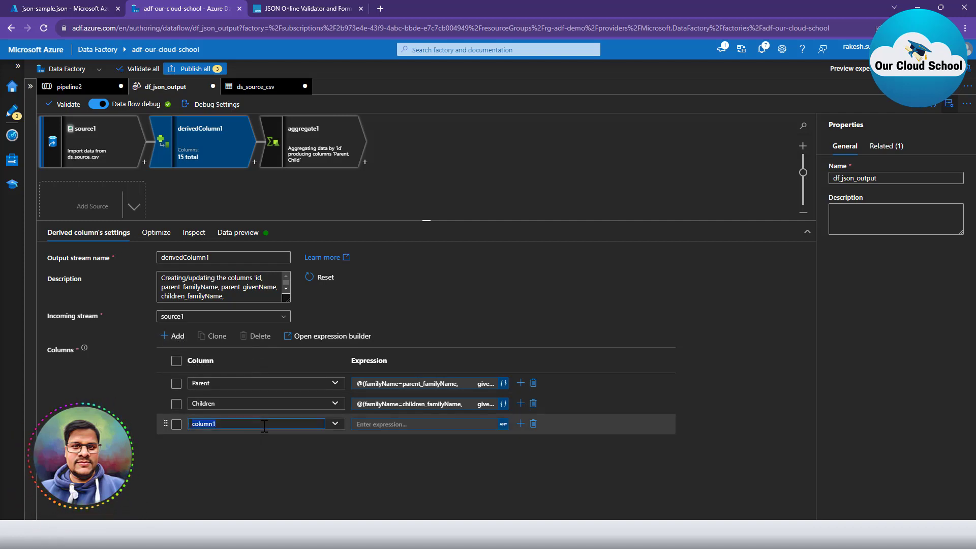
text(Addre)
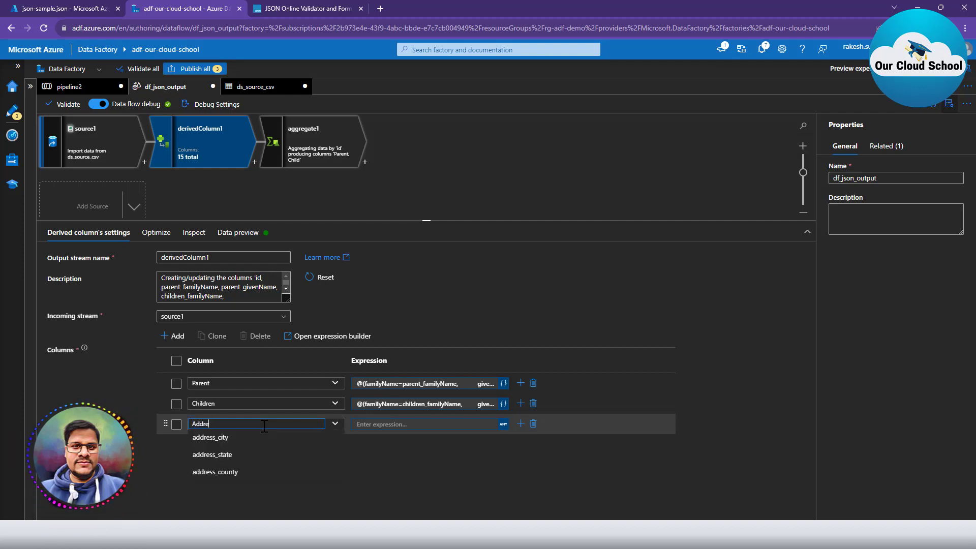
text(ss)
click(501, 423)
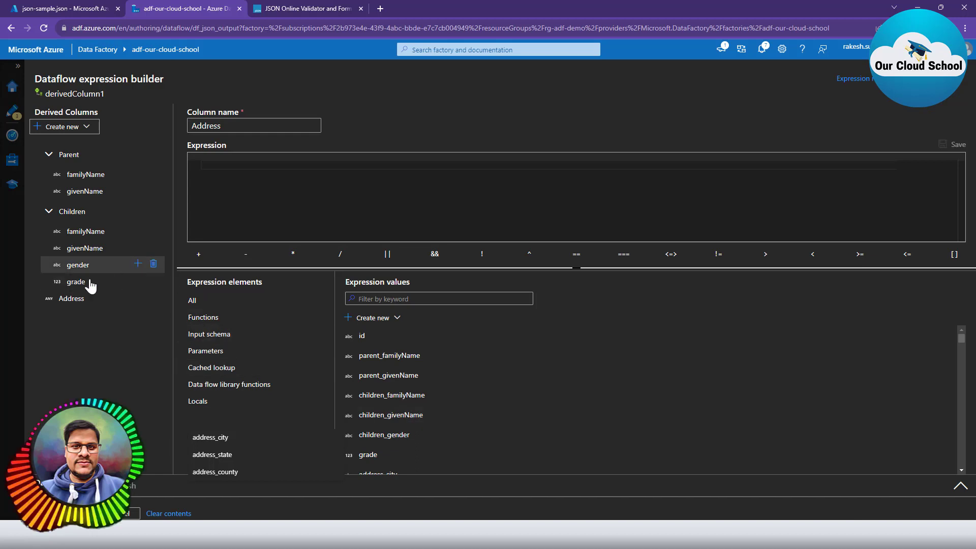
Build an @() struct expression from address_city, address_state and address_county.
click(66, 301)
click(255, 166)
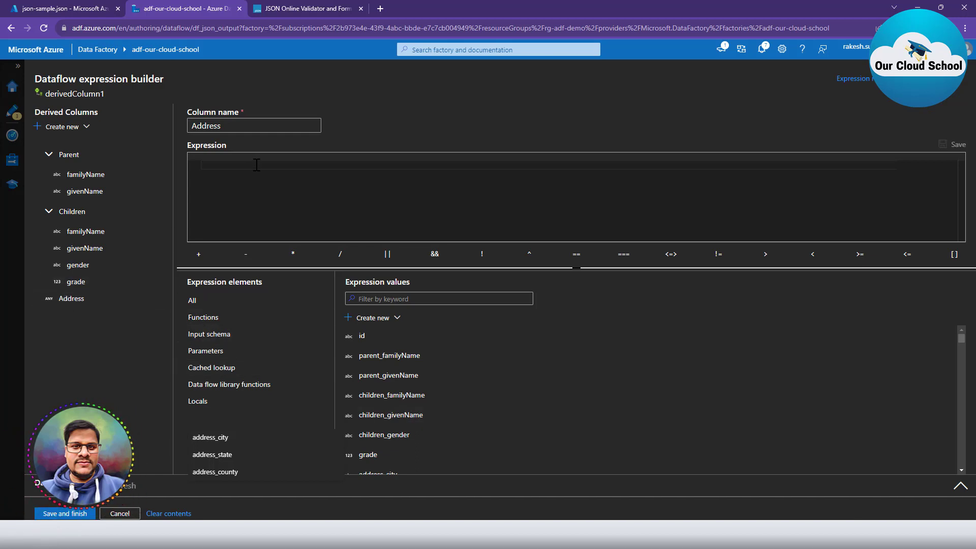
text(@()
scroll(466, 432, down, 1)
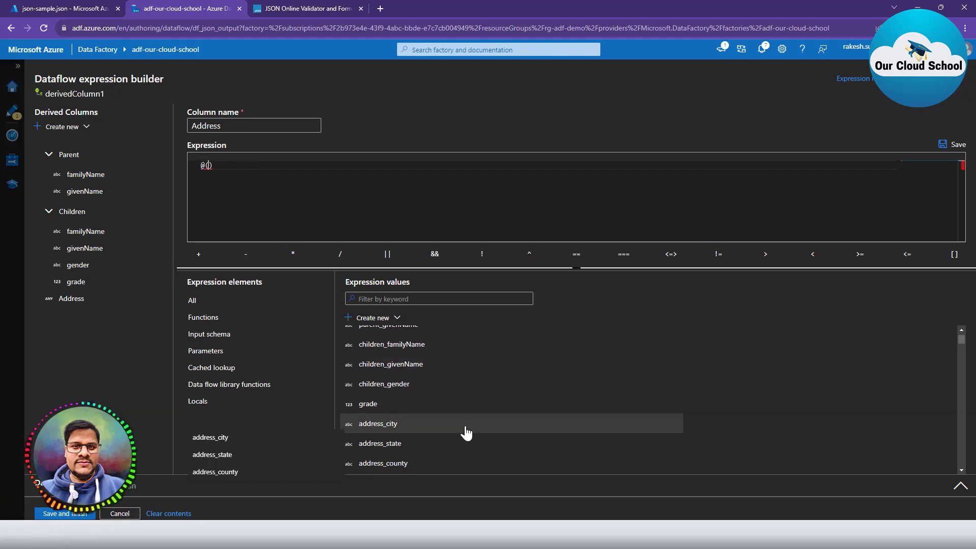
click(382, 429)
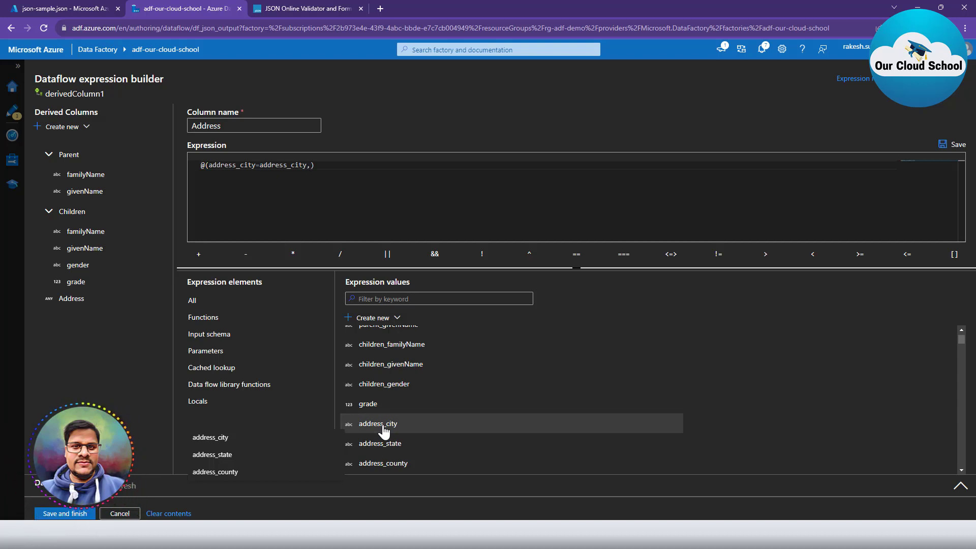
click(389, 446)
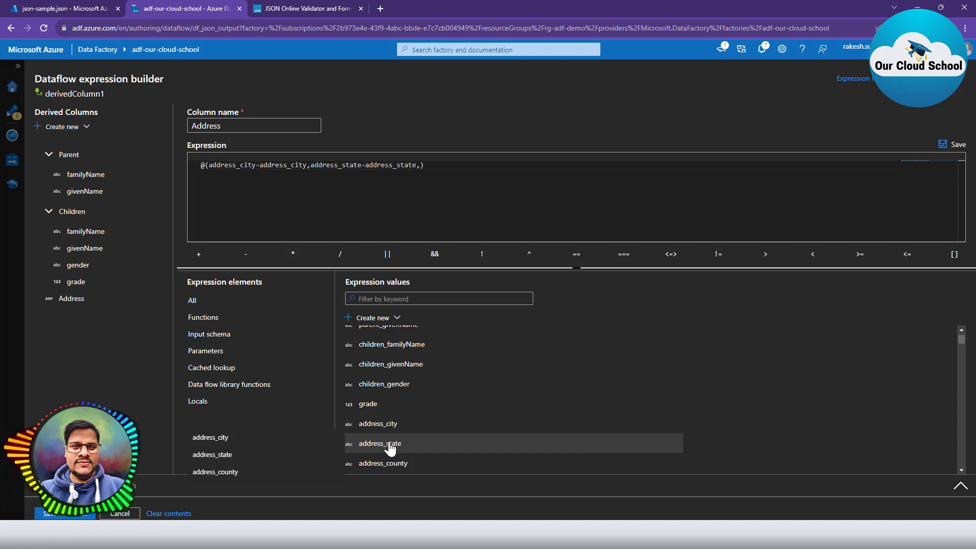
click(389, 466)
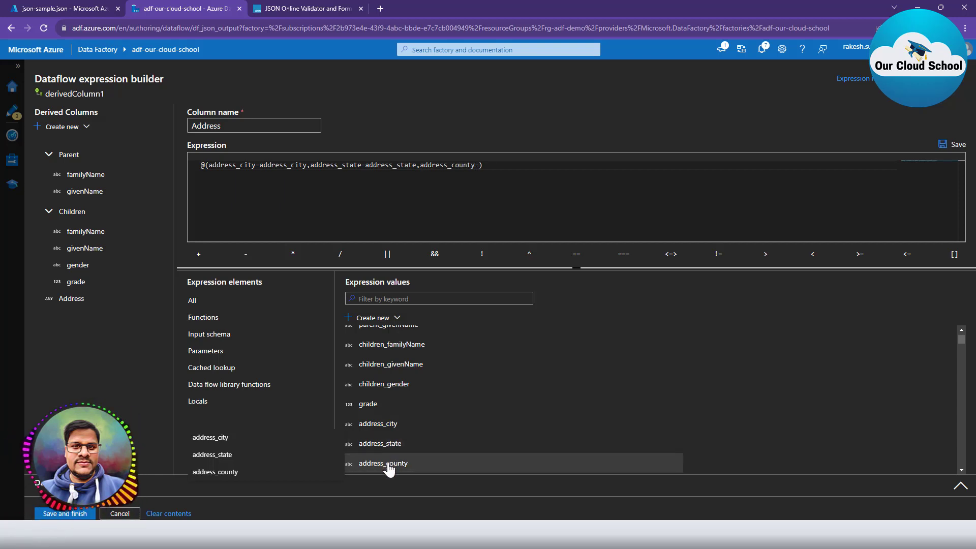
click(389, 466)
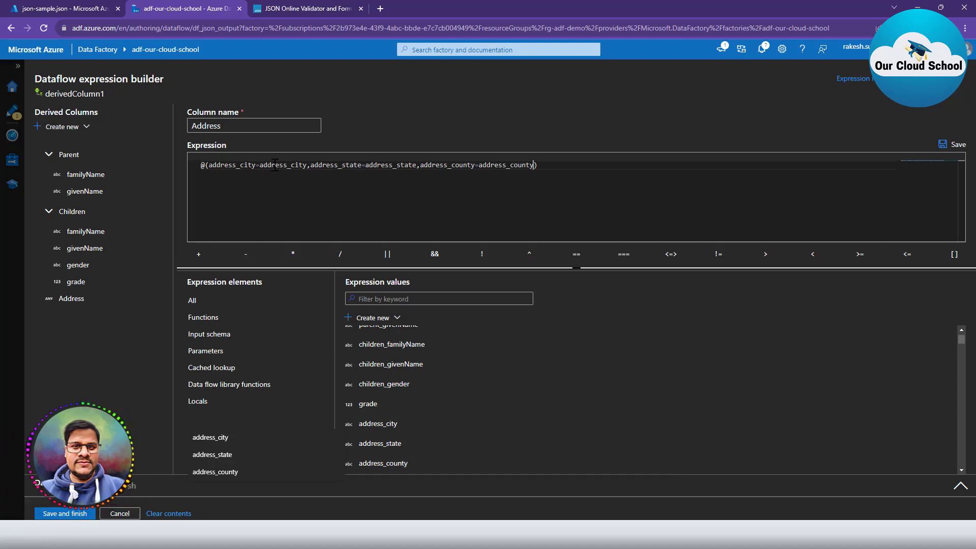
Strip the address_ prefixes so the struct keys are city, state and county.
click(244, 165)
key(ctrl+shift+Left)
key(BackSpace)
key(ctrl+Right)
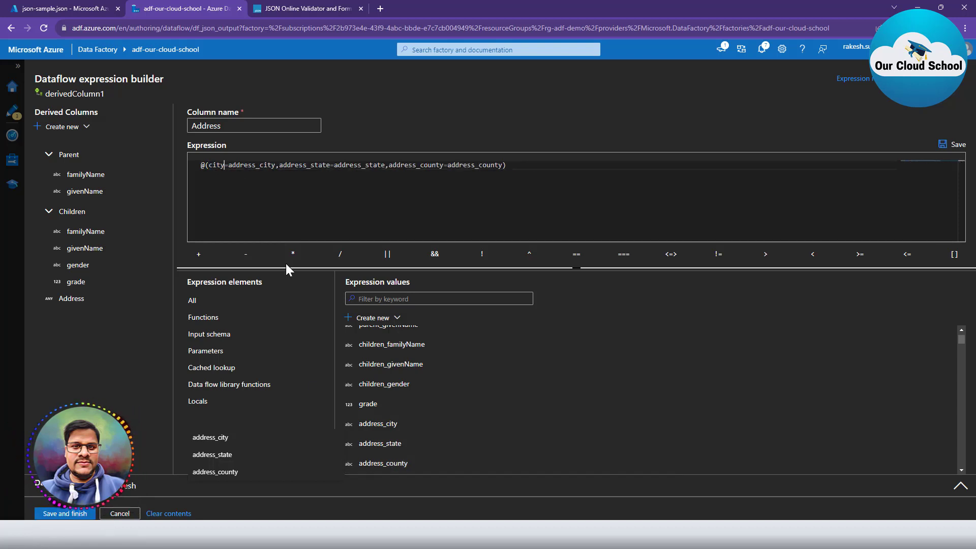
key(ctrl+Right)
key(ctrl+Right)
key(Left)
key(Left)
key(Left)
key(Left)
key(Left)
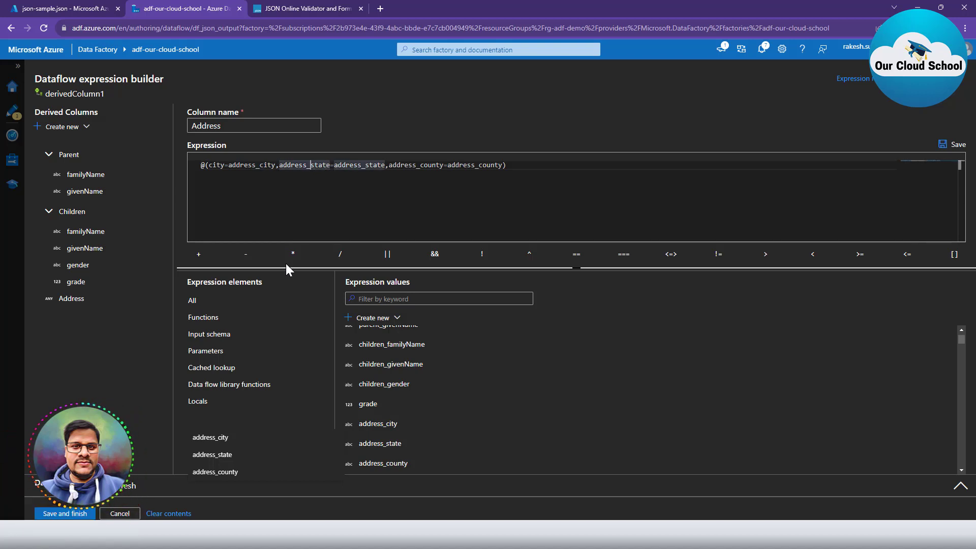
key(ctrl+shift+Left)
key(BackSpace)
key(Right)
key(Right)
key(Right)
key(Right)
key(Right)
key(Right)
key(Right)
key(Right)
key(Right)
key(Right)
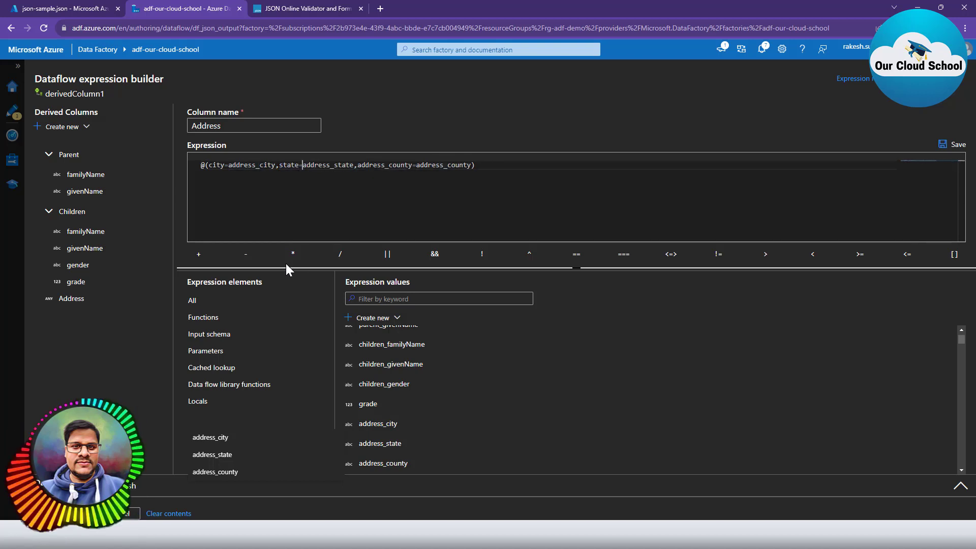
key(ctrl+Right)
key(ctrl+Right)
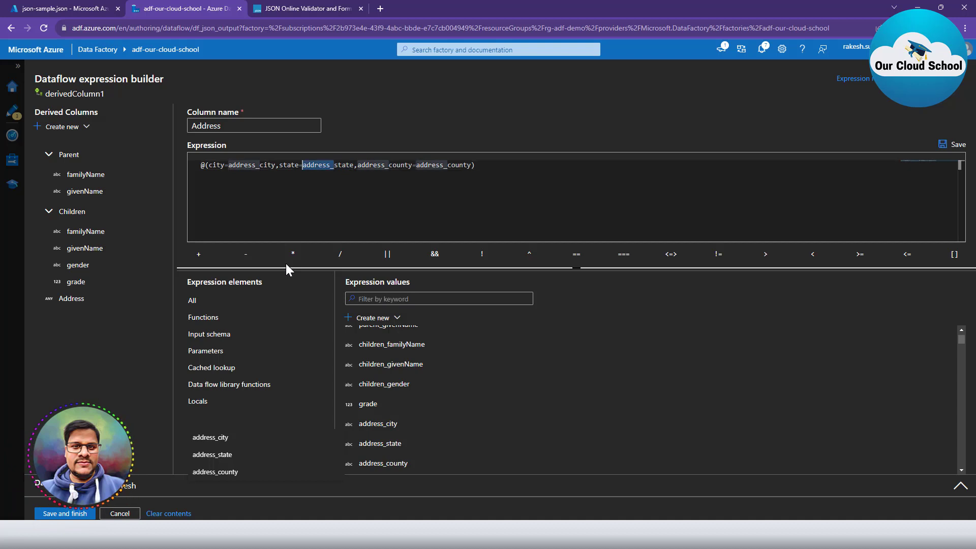
key(Left)
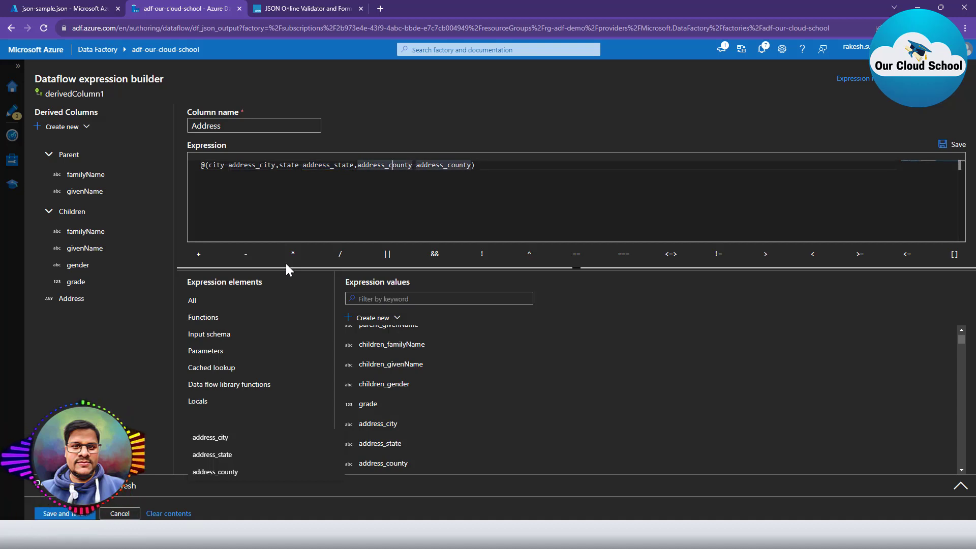
key(BackSpace)
key(BackSpace)
key(BackSpace)
key(BackSpace)
key(BackSpace)
key(BackSpace)
key(BackSpace)
key(BackSpace)
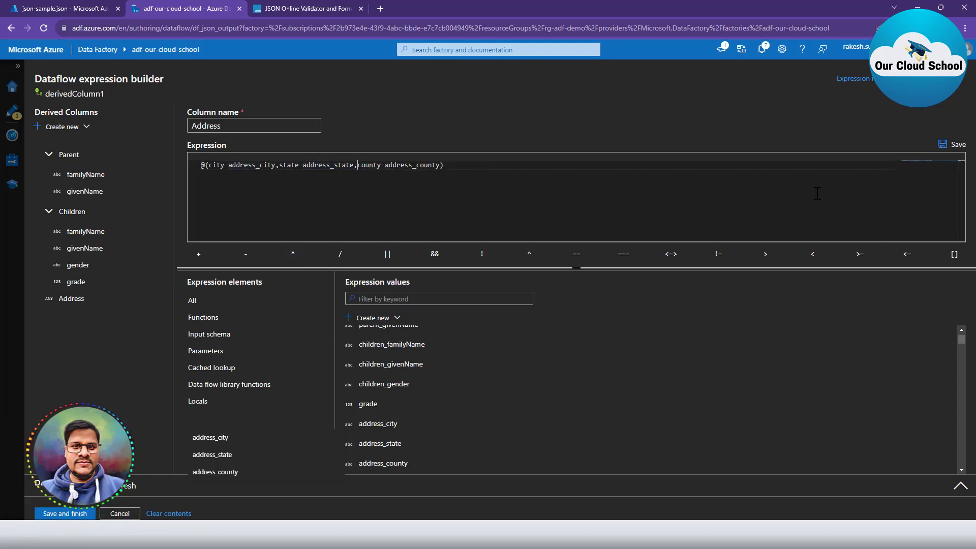
Save the Address expression and close the expression builder.
click(952, 147)
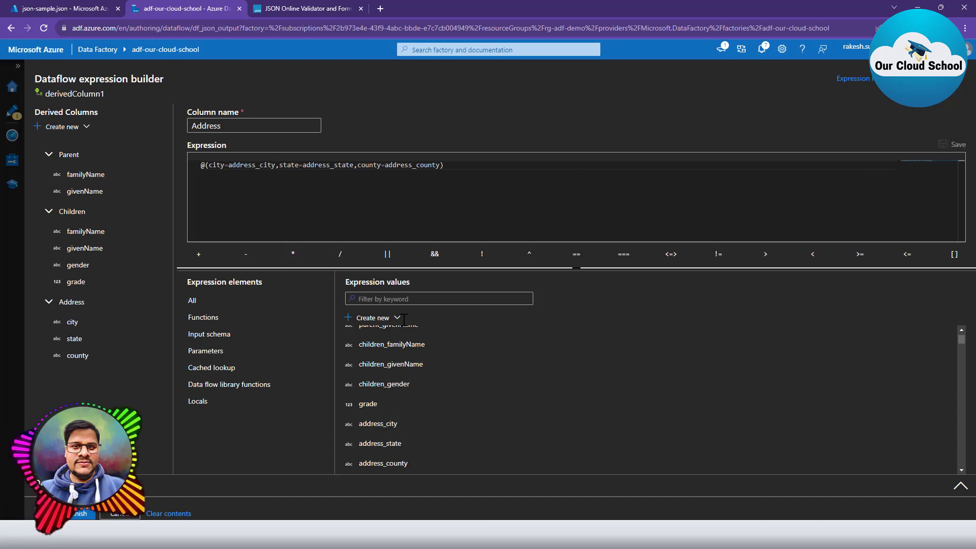
scroll(540, 414, down, 2)
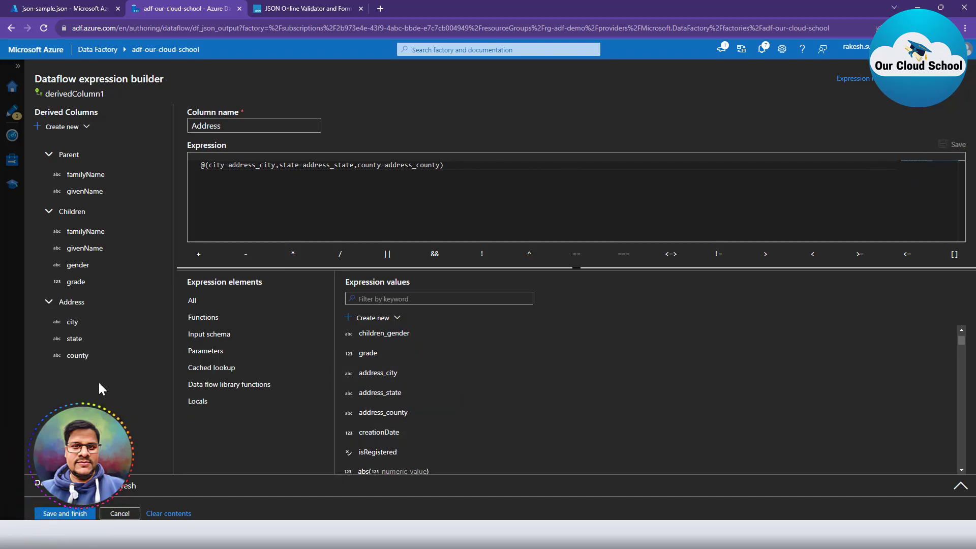
click(81, 515)
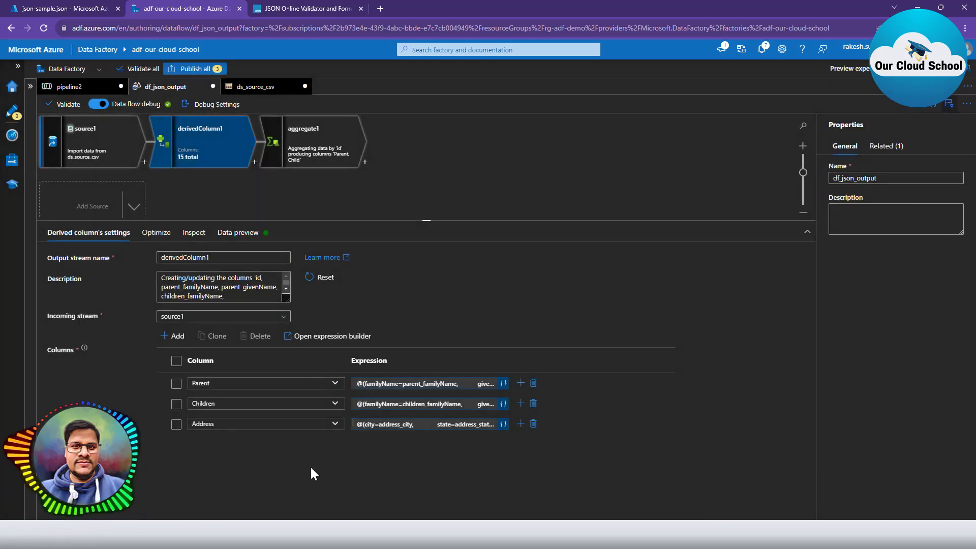
Refresh derivedColumn1's preview and check the Address city, state and county values and schema.
click(237, 232)
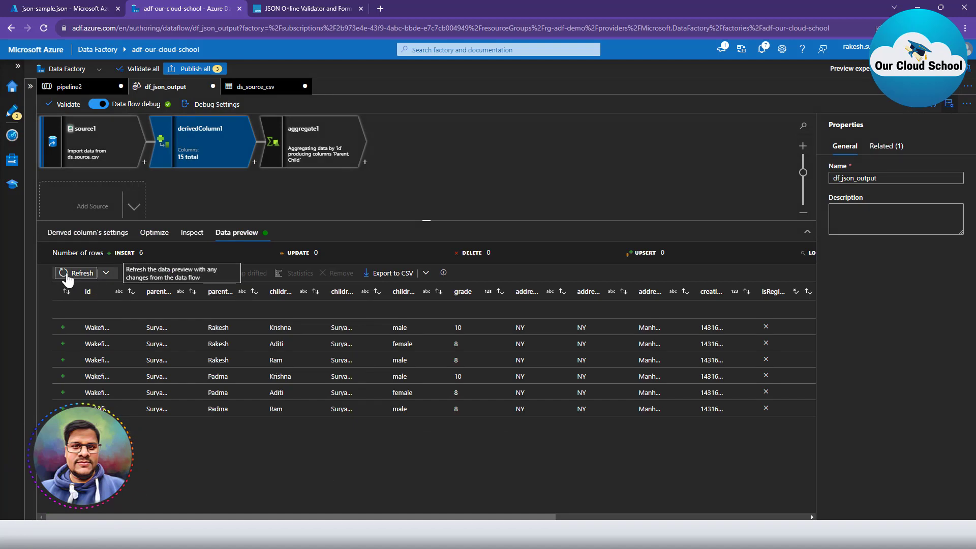
click(77, 272)
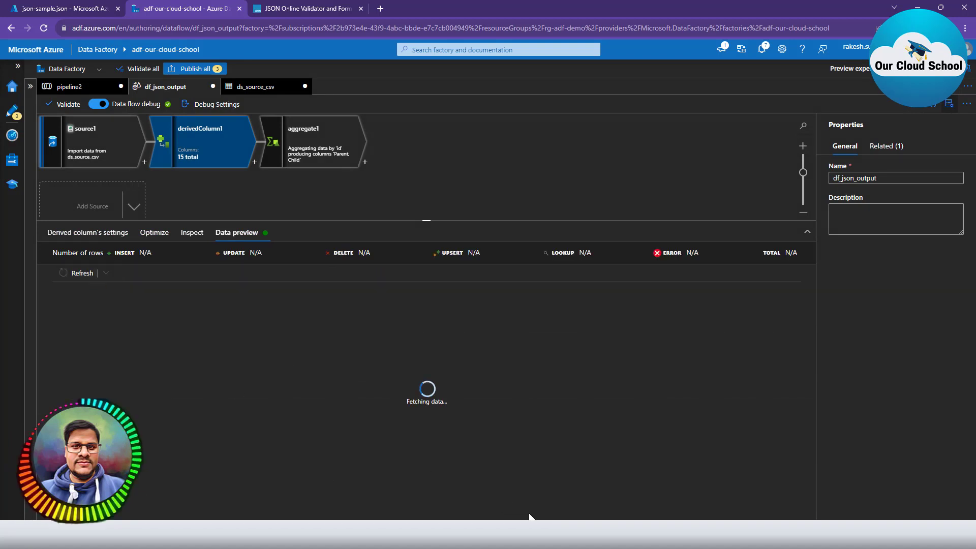
click(202, 235)
scroll(366, 473, down, 3)
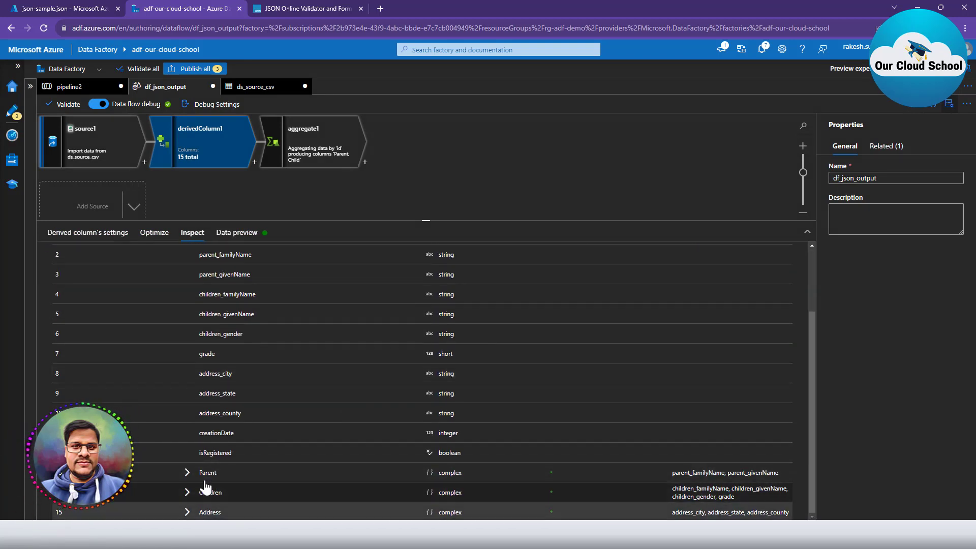
click(237, 232)
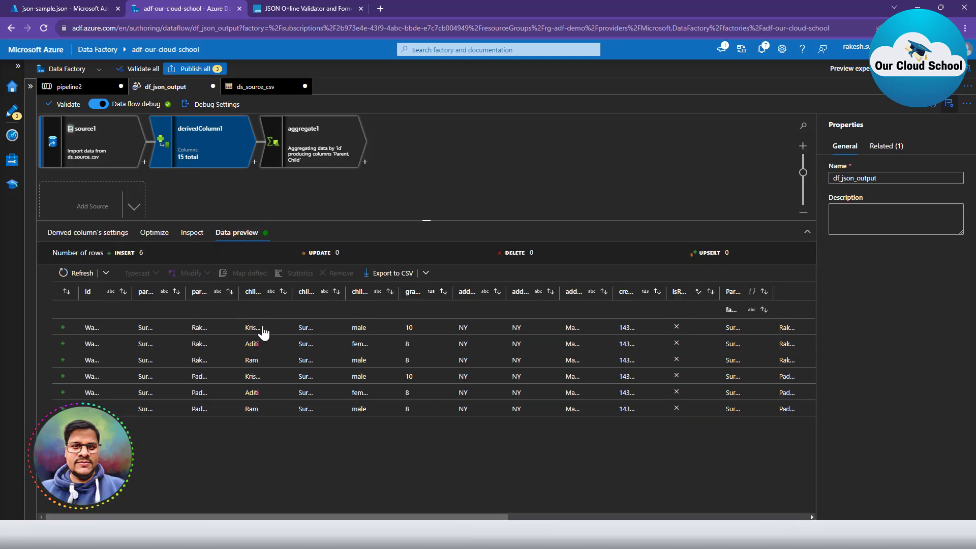
drag(371, 519, 784, 517)
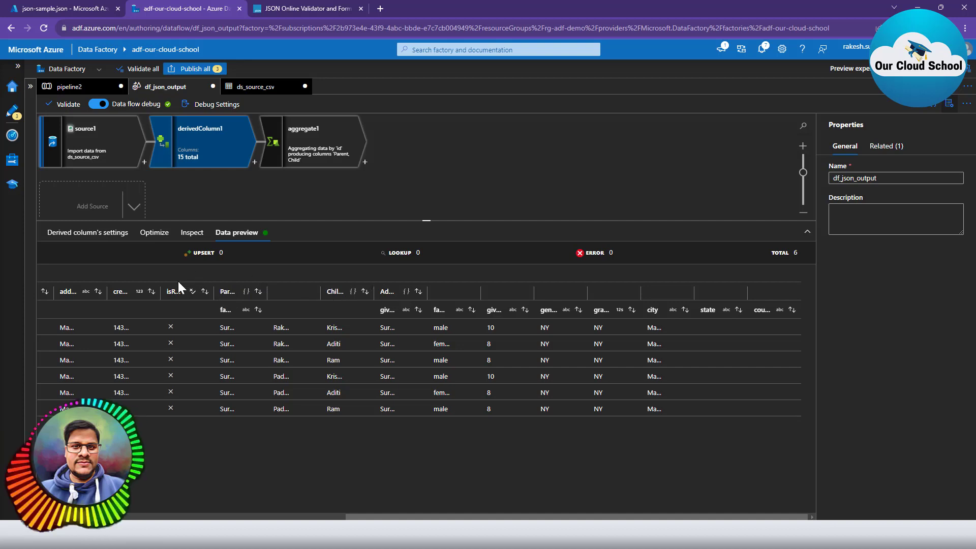
drag(368, 518, 217, 503)
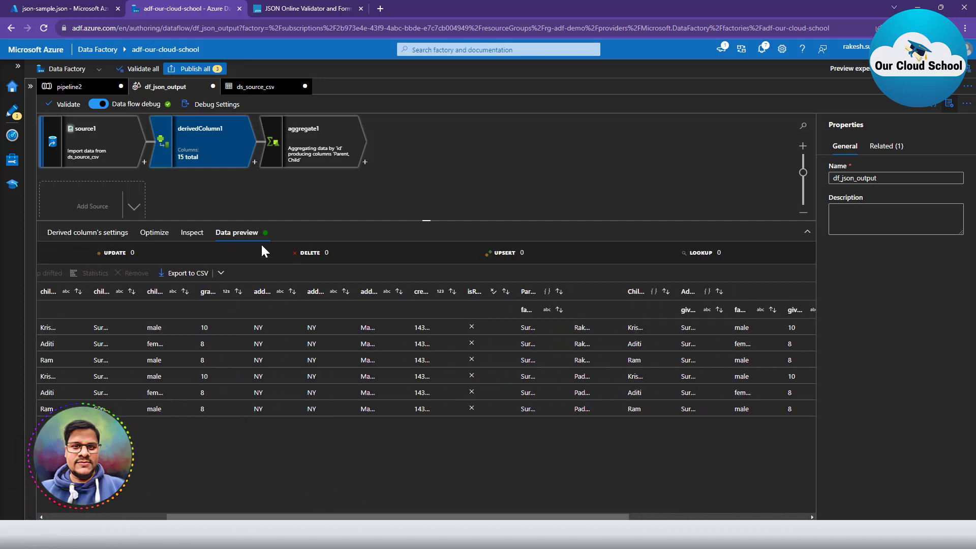
click(306, 147)
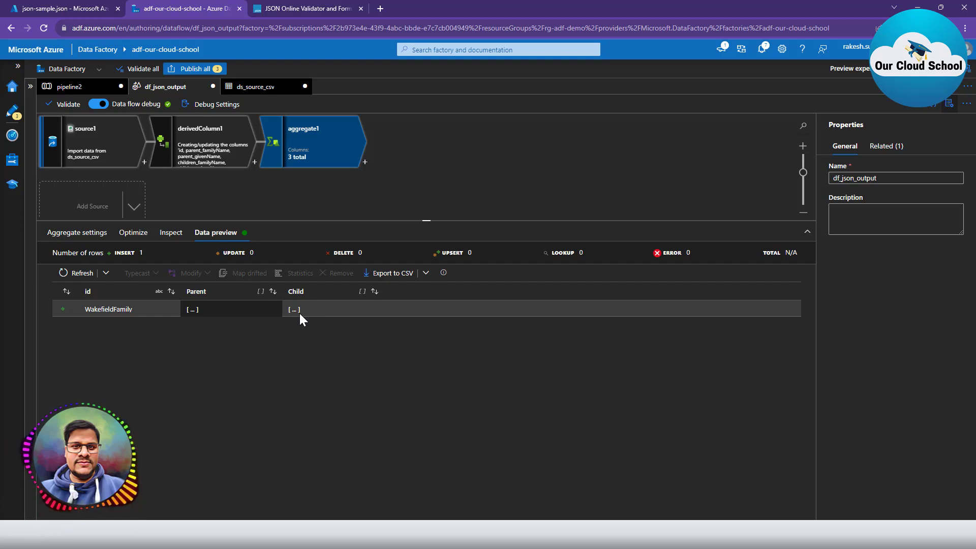
click(46, 4)
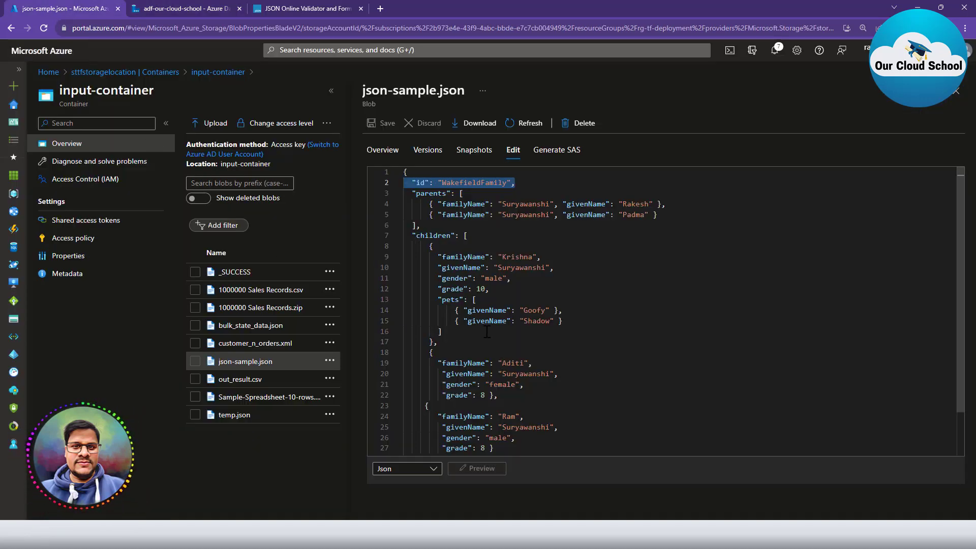
click(206, 6)
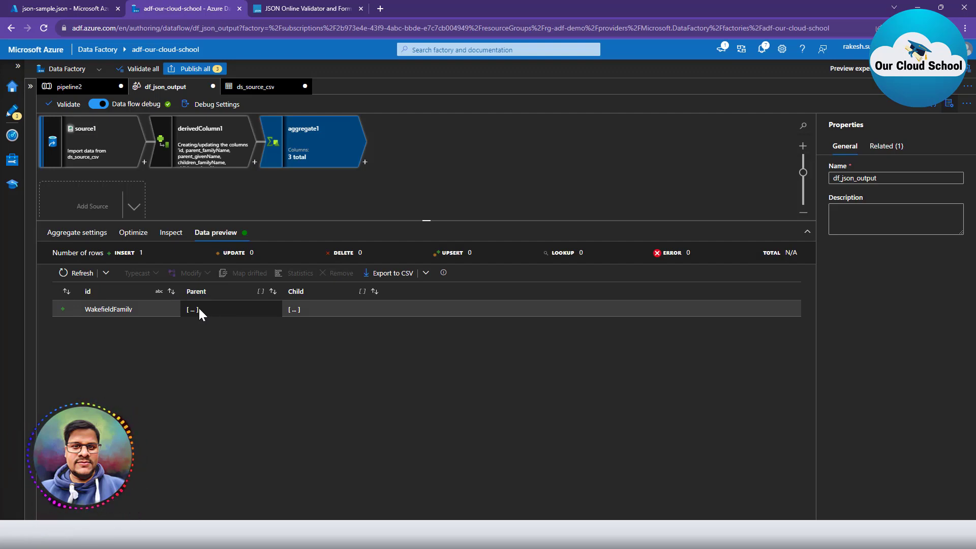
click(47, 5)
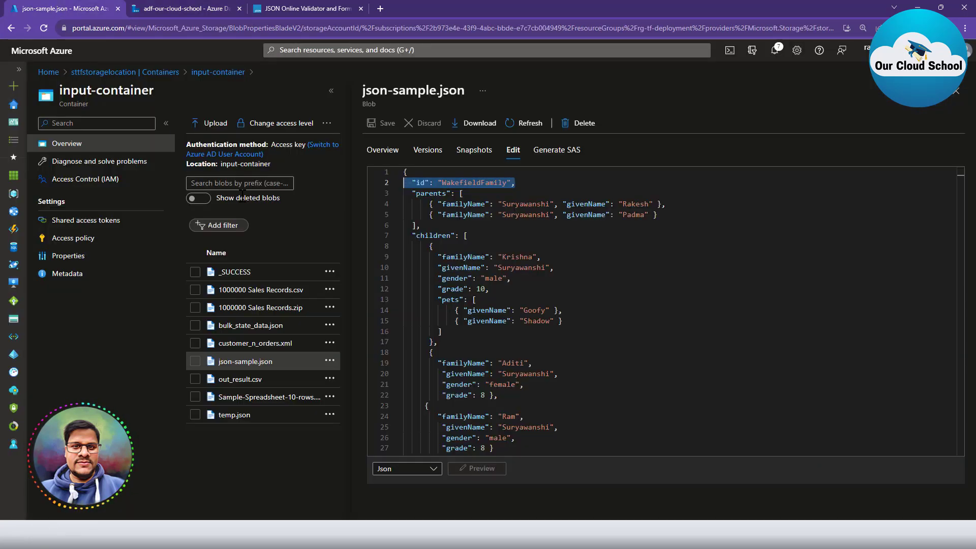
click(518, 313)
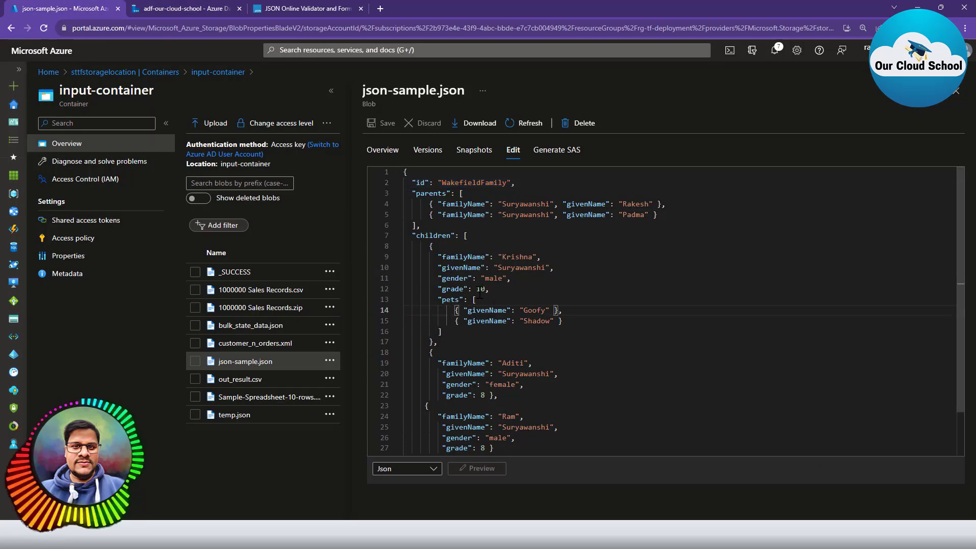
scroll(502, 330, down, 2)
drag(409, 418, 743, 420)
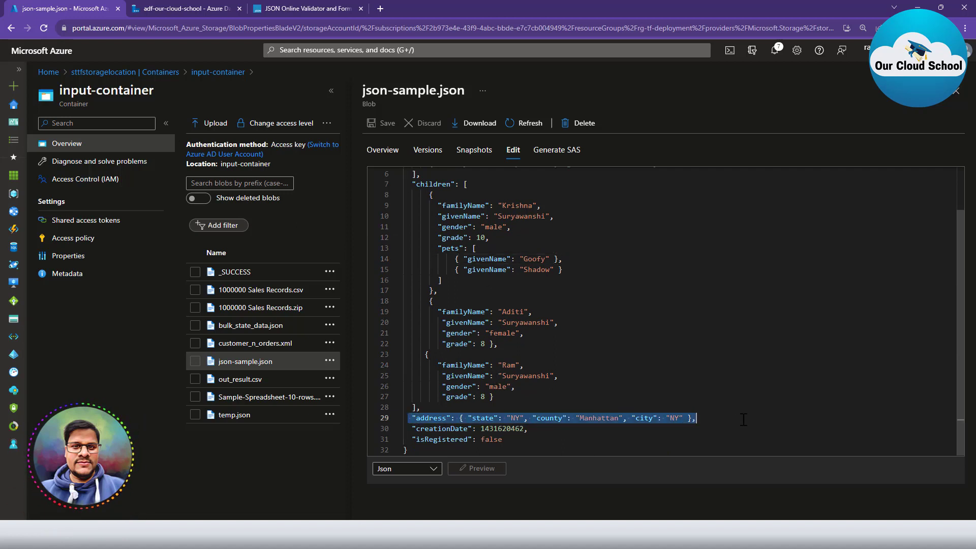
drag(406, 429, 522, 439)
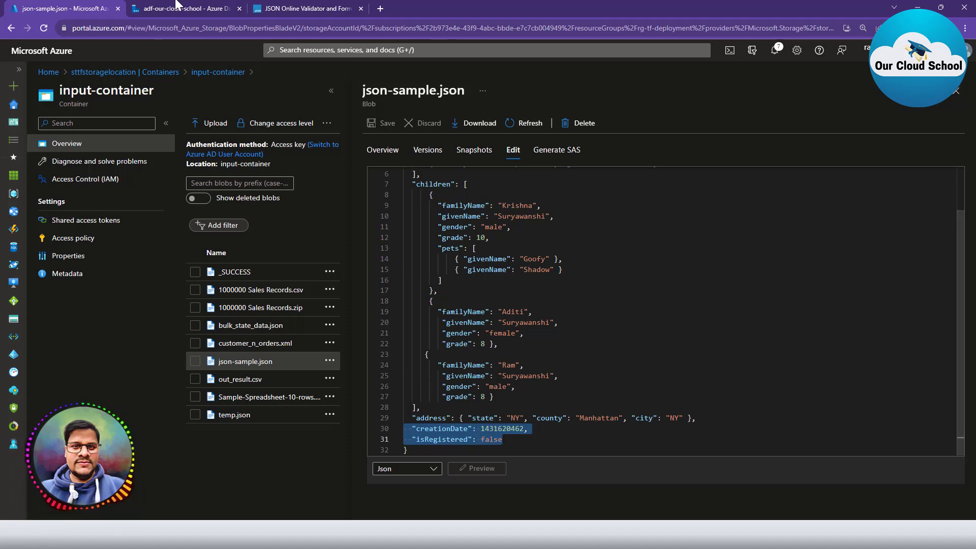
click(176, 8)
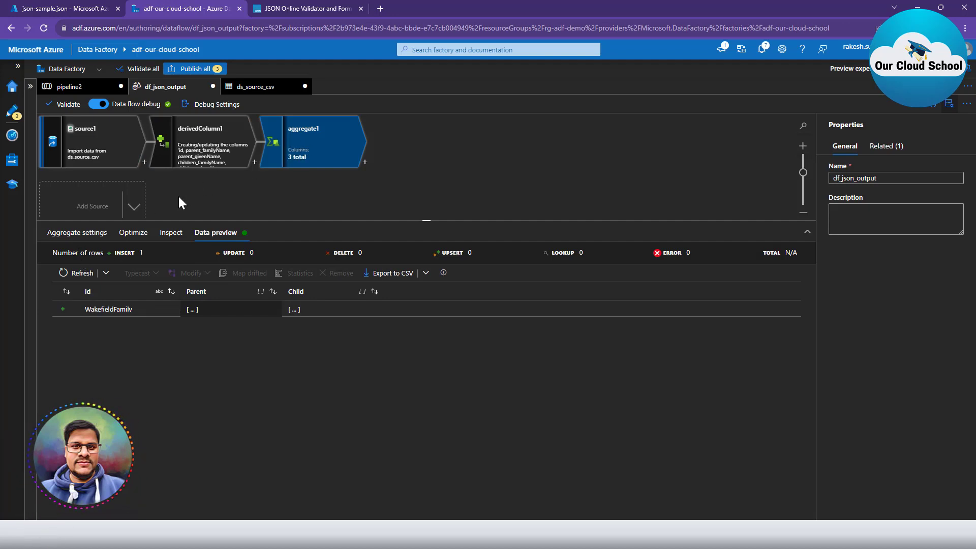
Add a column pattern below aggregate1's Parent and Children aggregates and focus its matching condition.
click(81, 232)
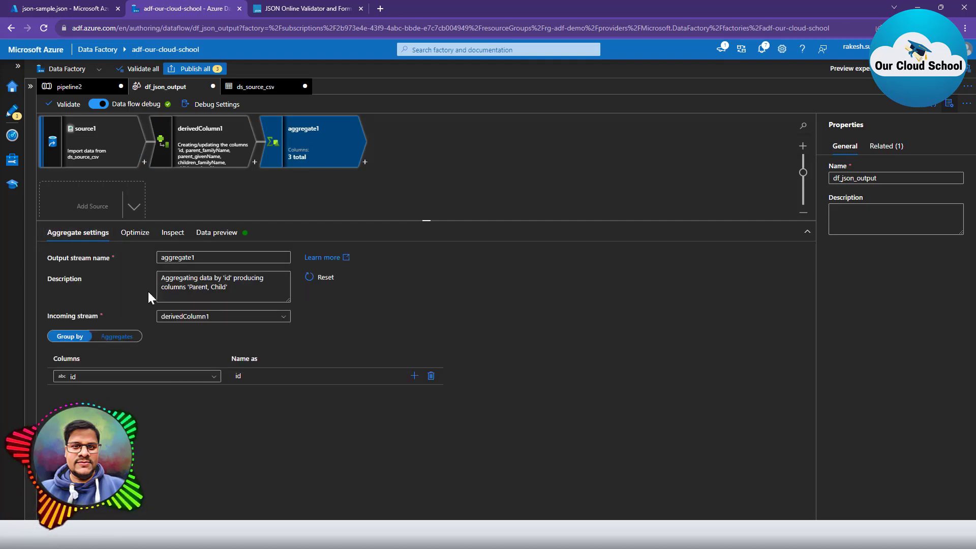
click(148, 234)
click(56, 235)
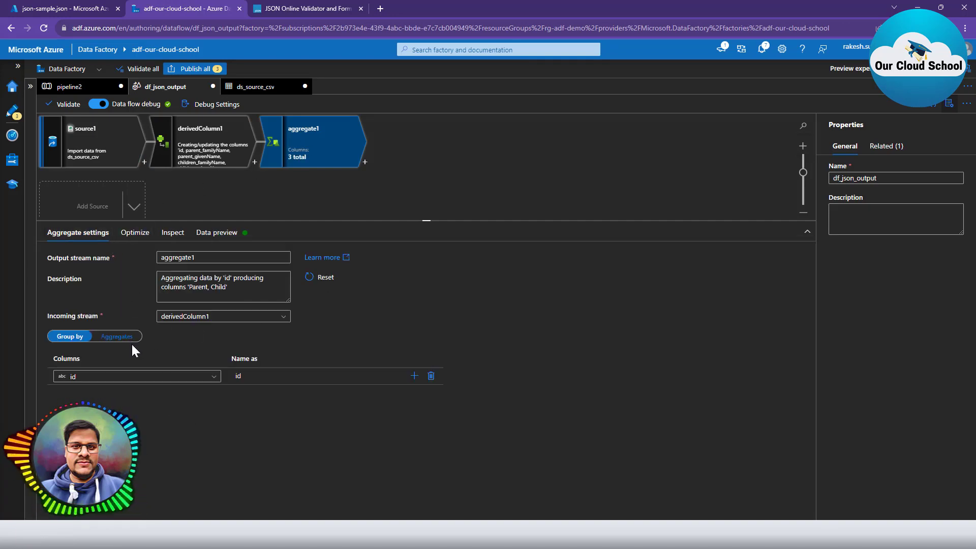
click(115, 339)
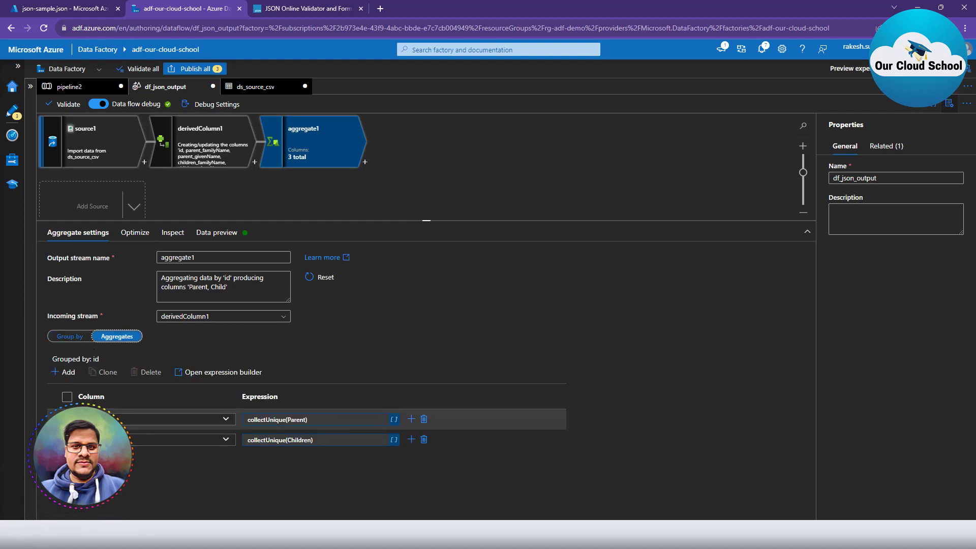
click(65, 372)
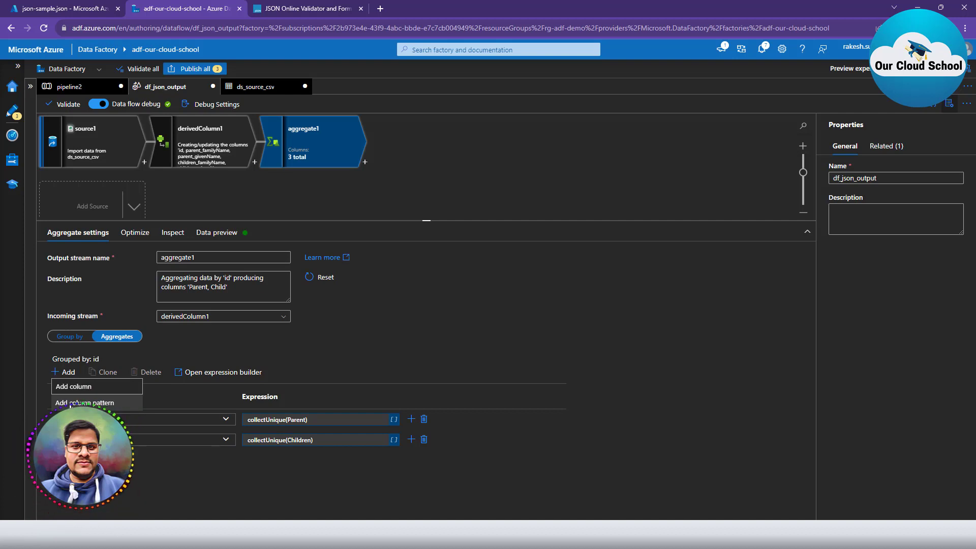
click(108, 403)
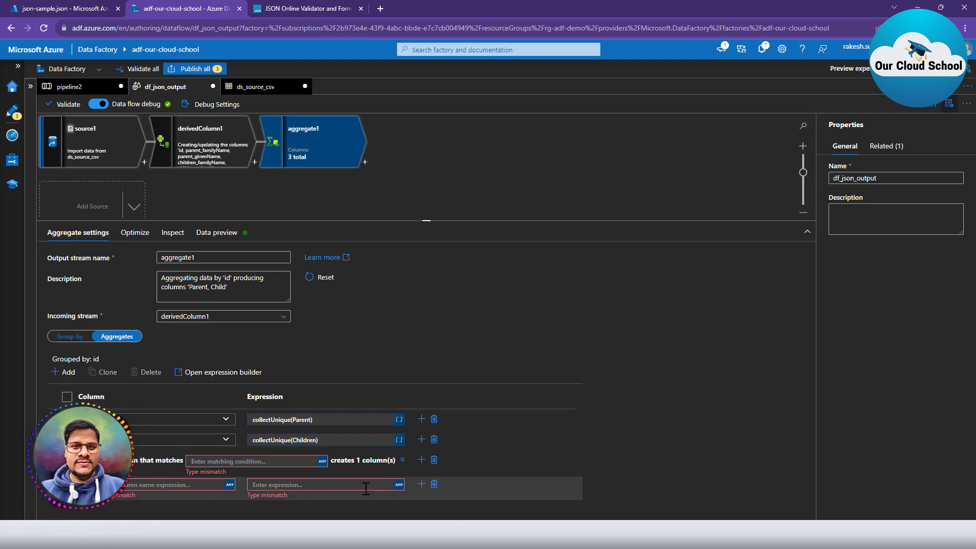
click(284, 461)
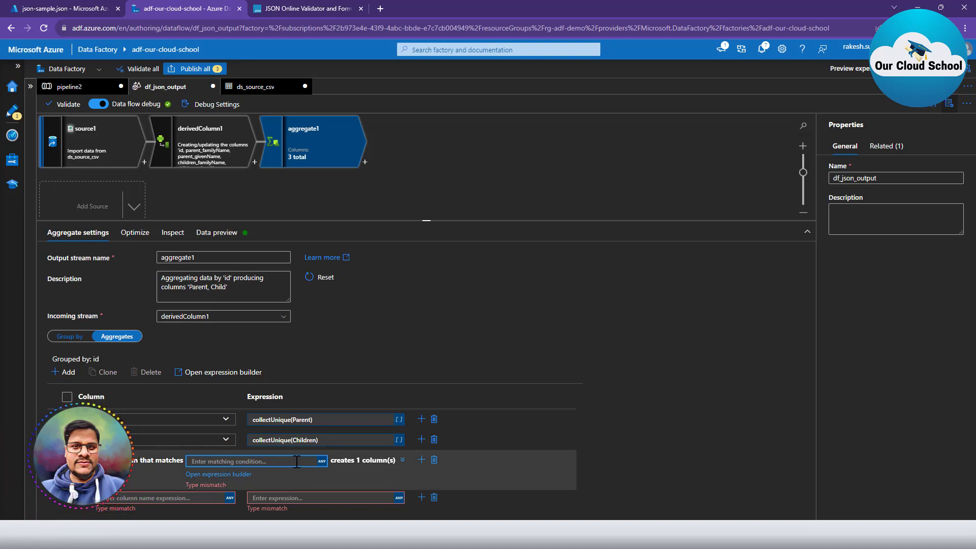
Set the aggregate1 column pattern condition to name!='Parent' && name != 'Children' && name!='id' and save it.
click(230, 475)
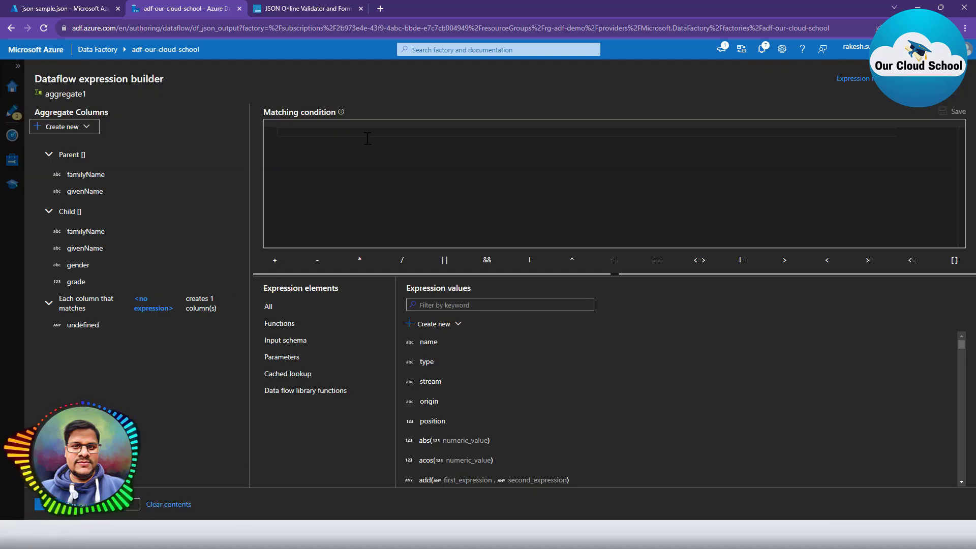
text(name)
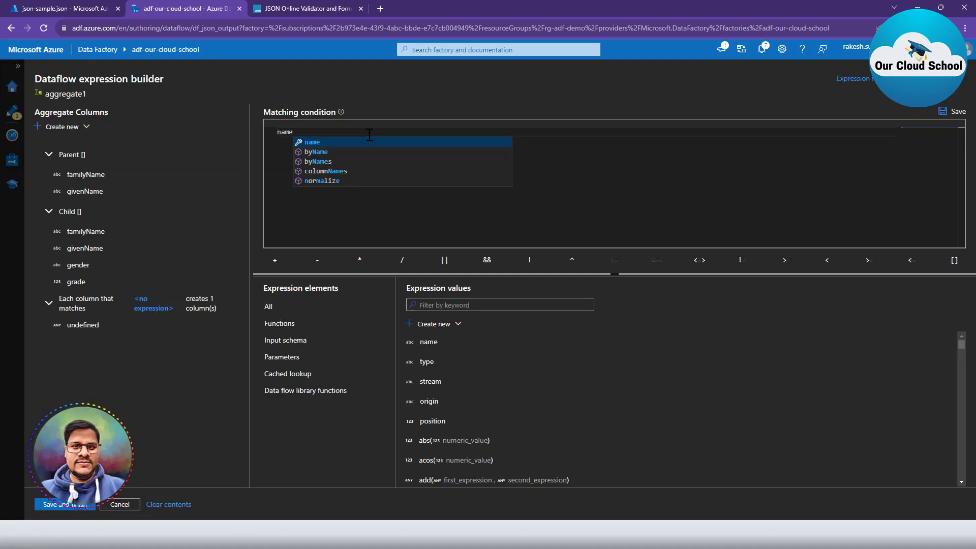
text(!='Parent)
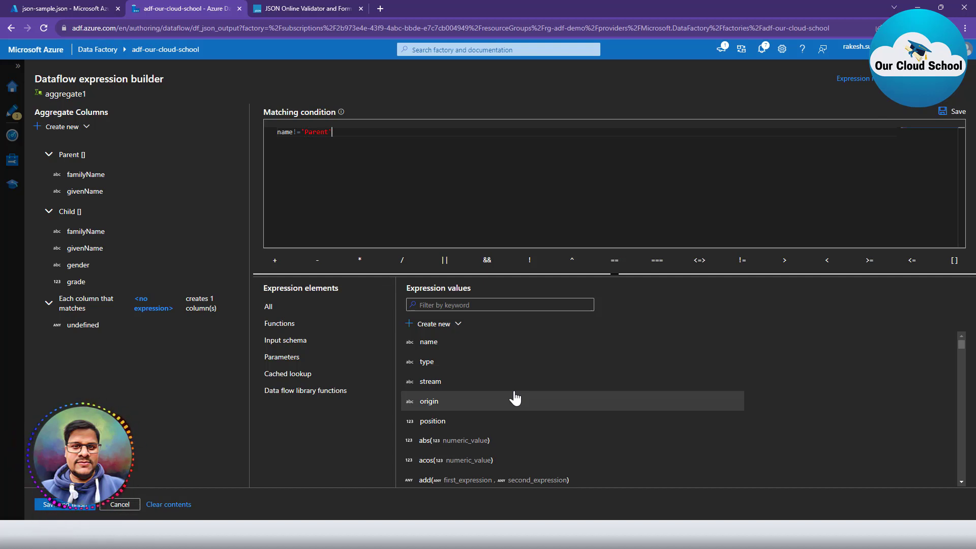
click(487, 260)
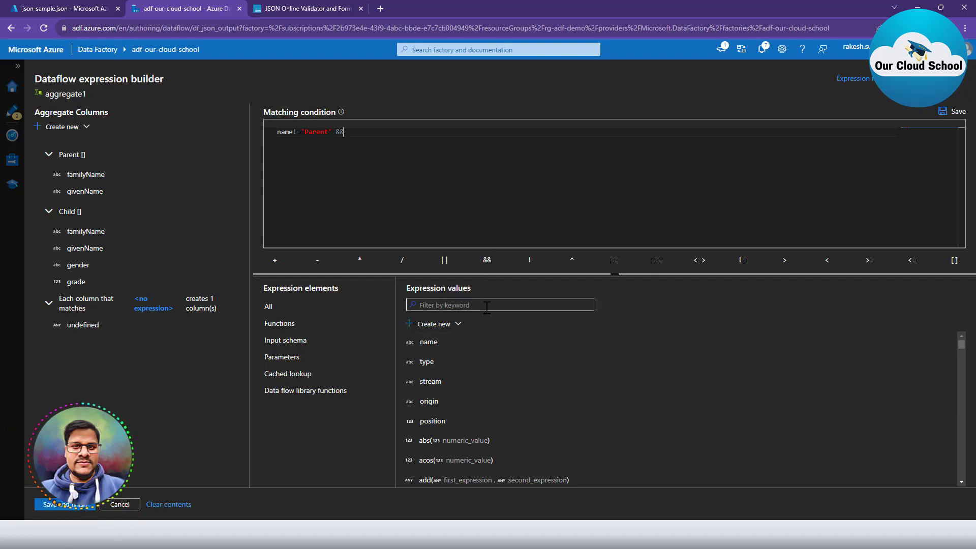
text(n)
key(BackSpace)
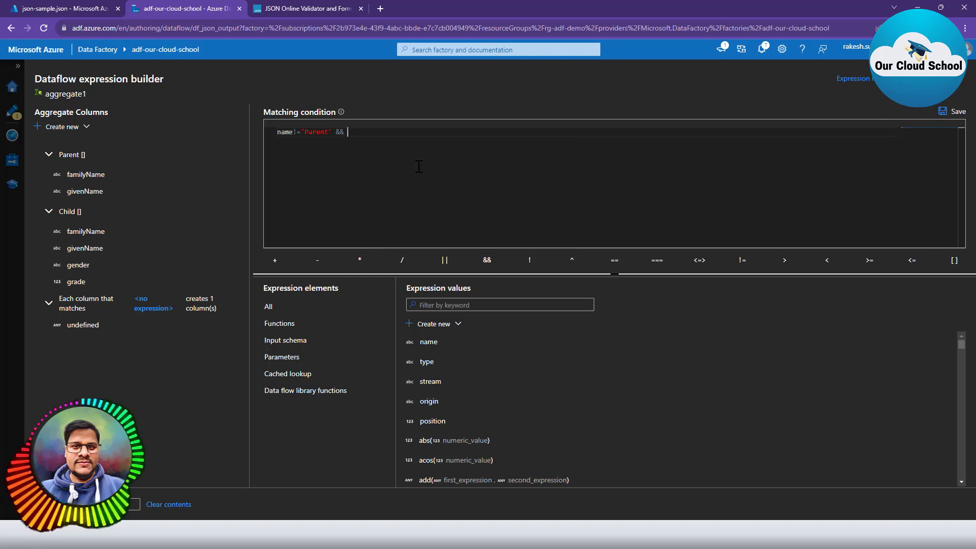
text(name)
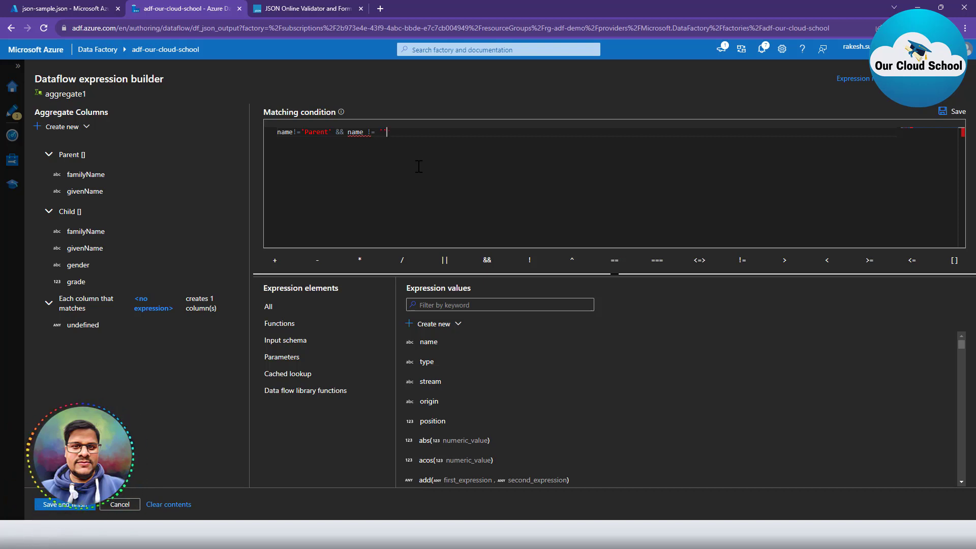
text( != 'Childre)
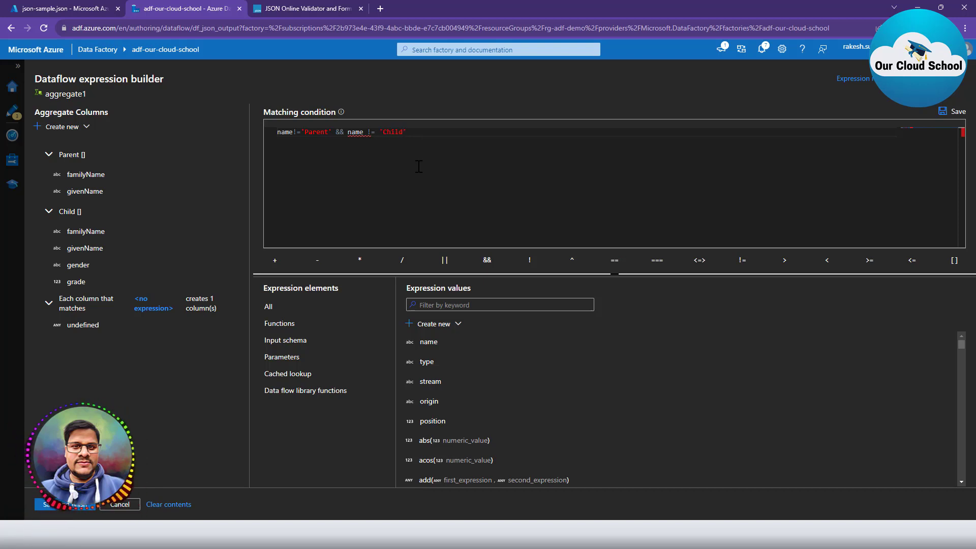
text(n' && )
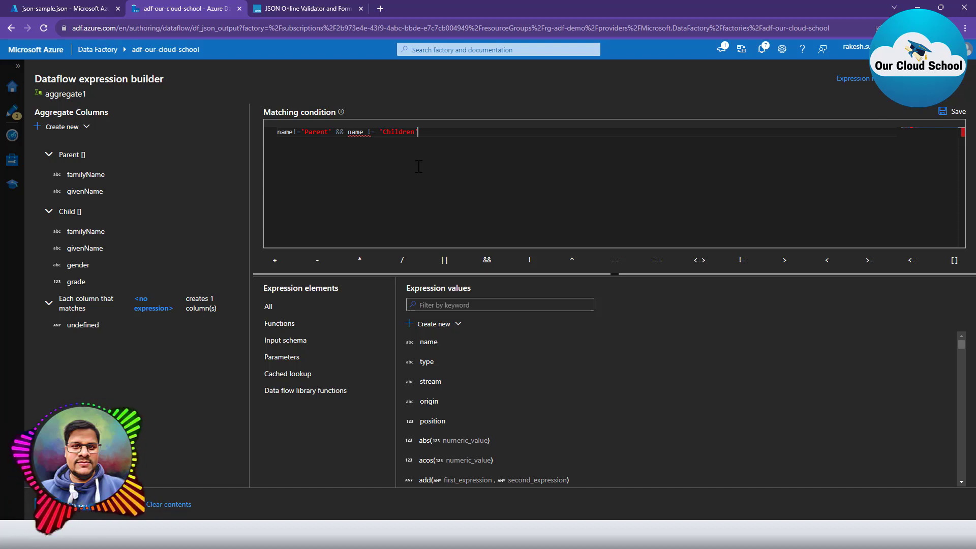
text(name!=)
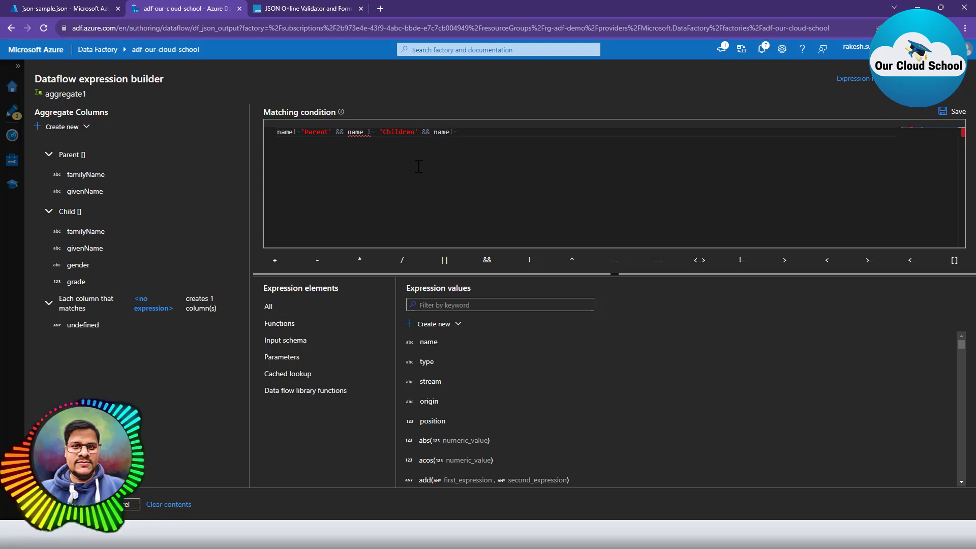
text(')
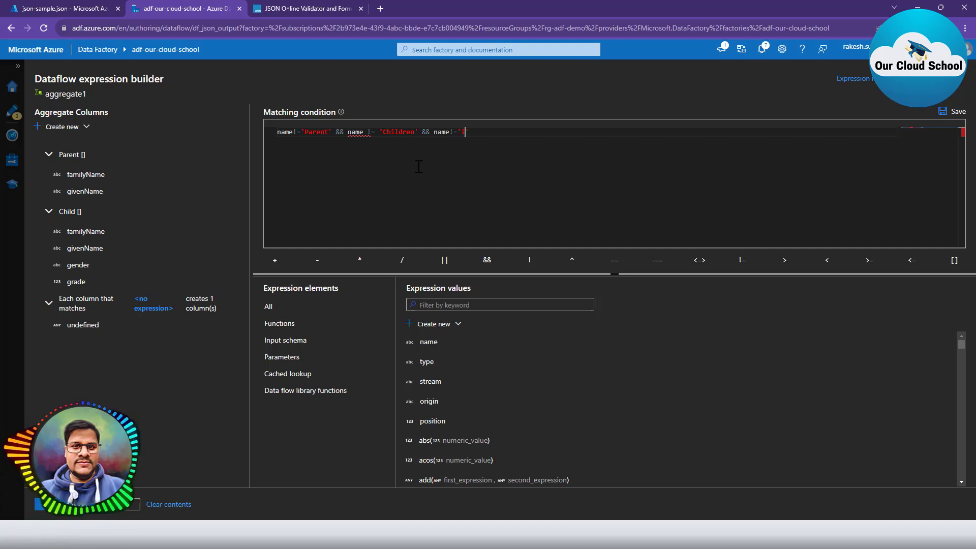
text(id)
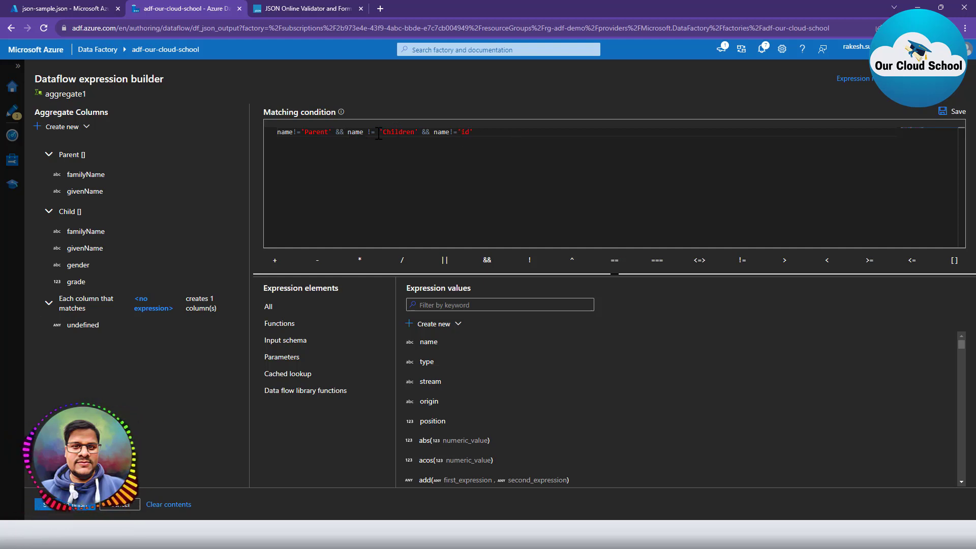
click(52, 499)
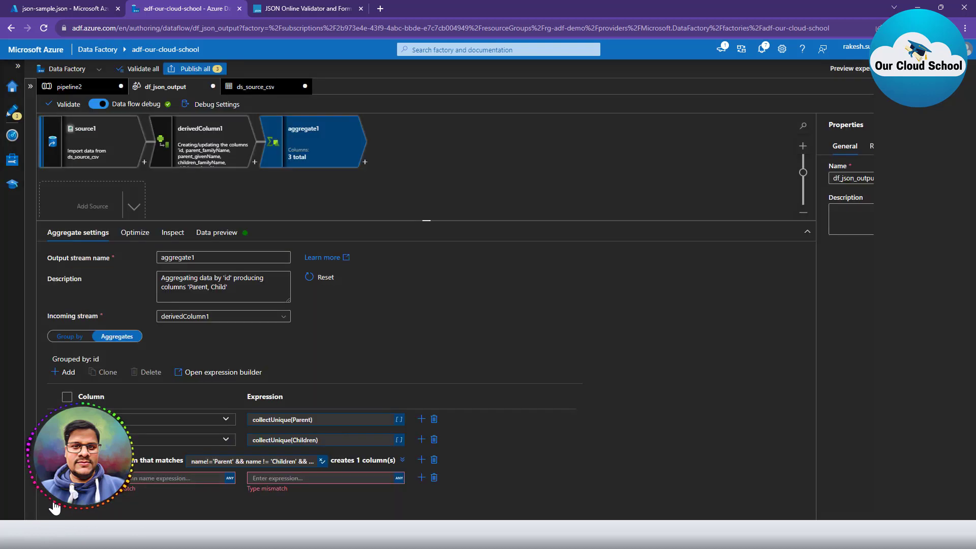
Give the column pattern the name expression $$ and the value expression first($$).
click(184, 478)
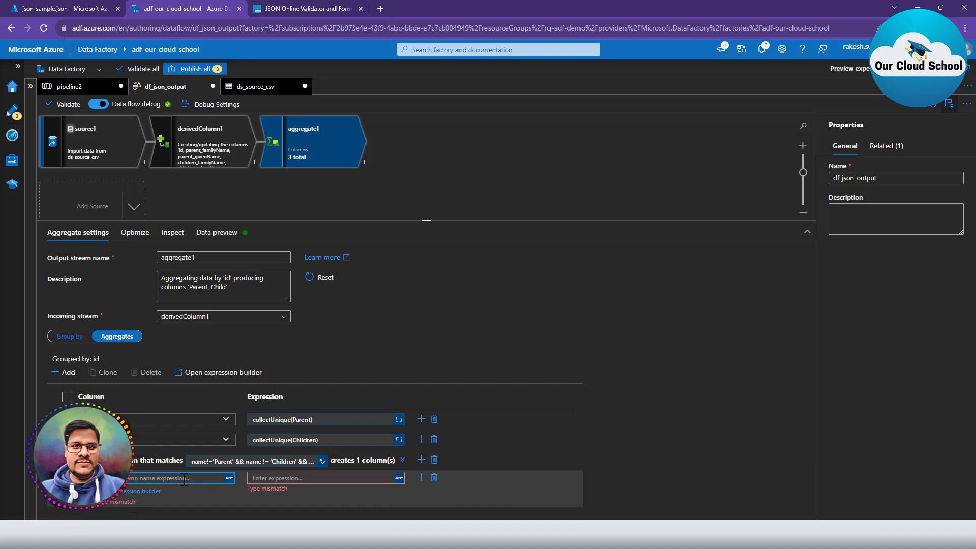
text($$)
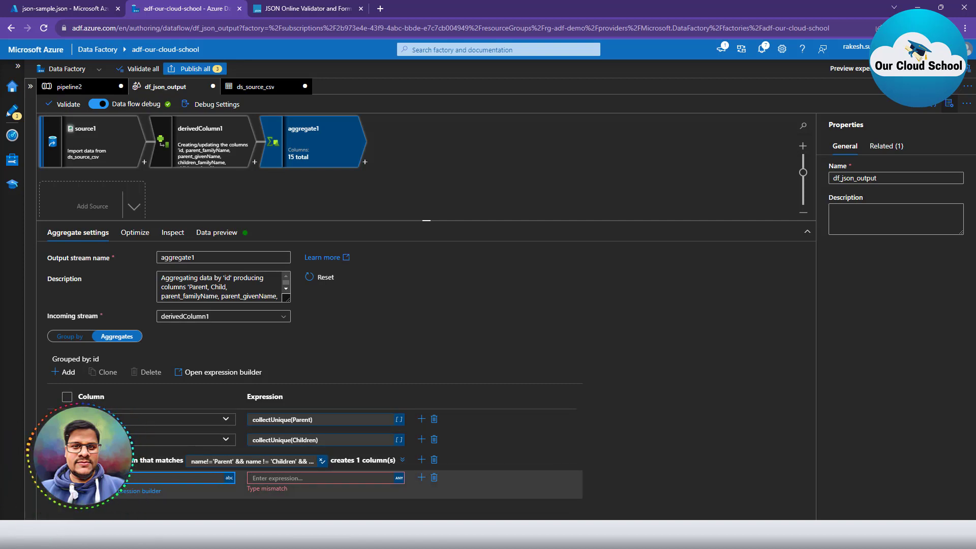
click(259, 479)
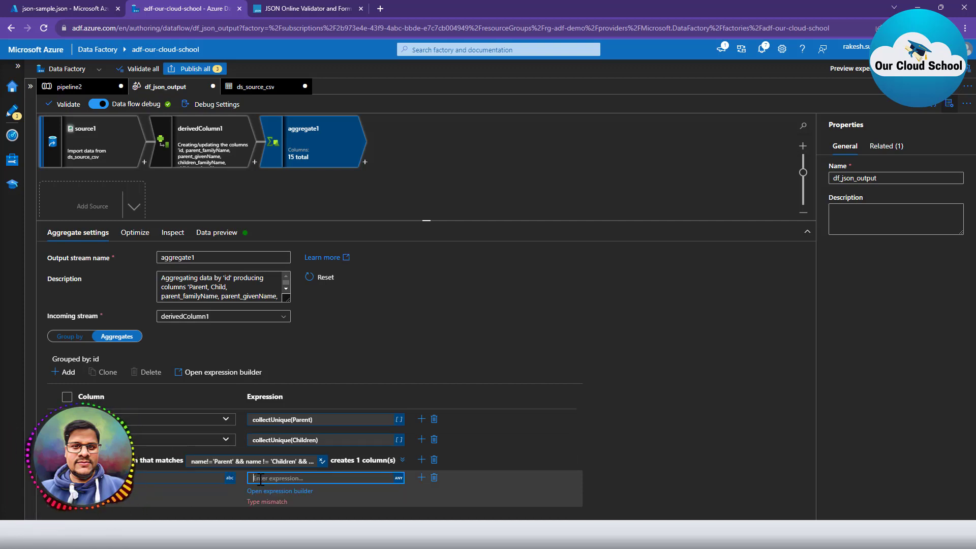
text(fi)
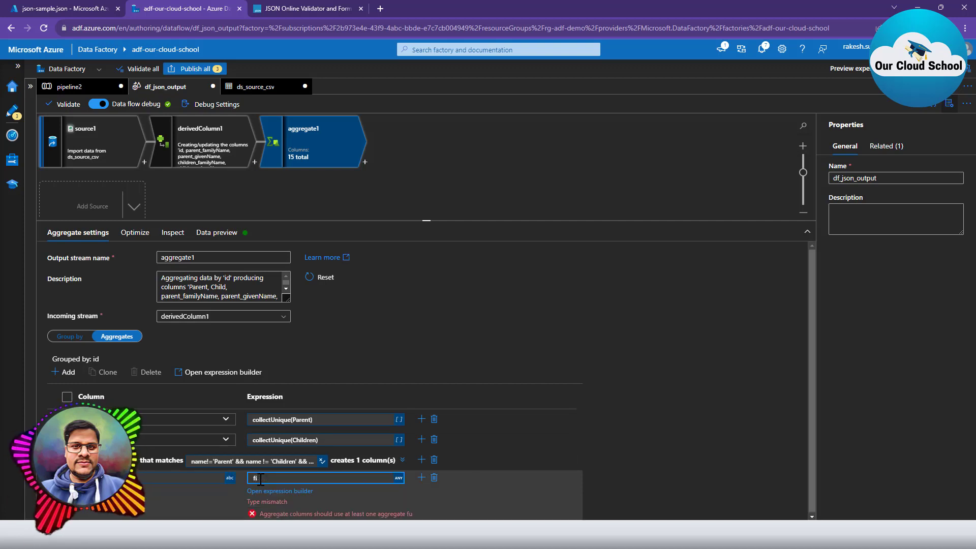
text(srt()
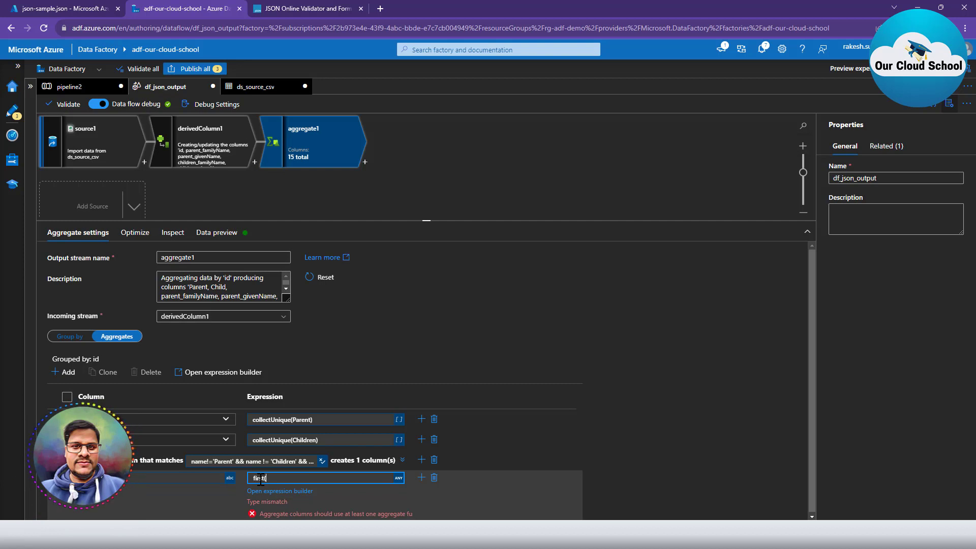
text($$))
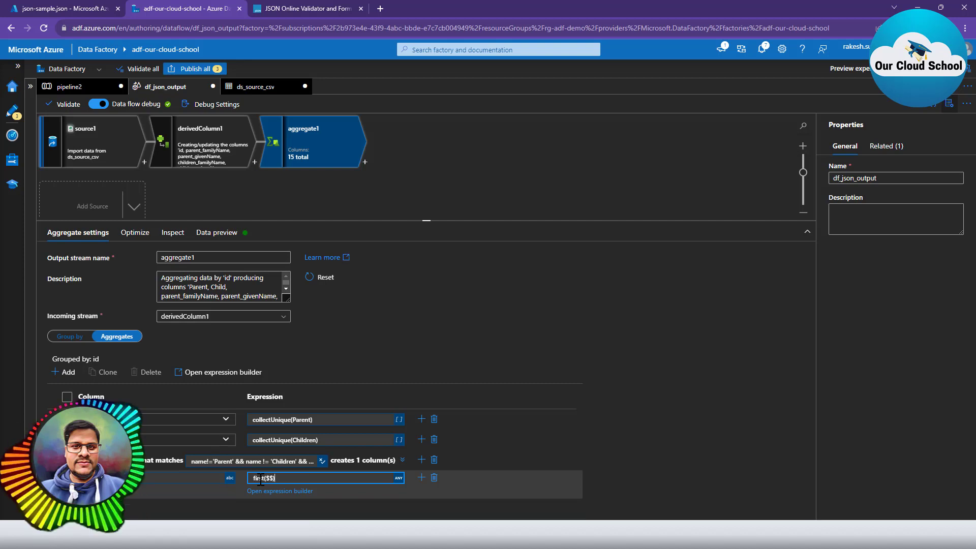
click(541, 341)
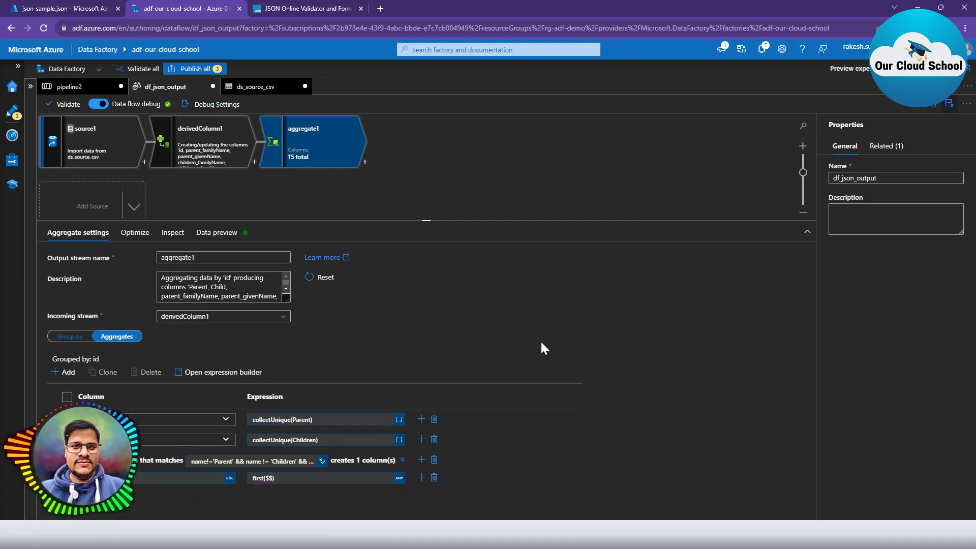
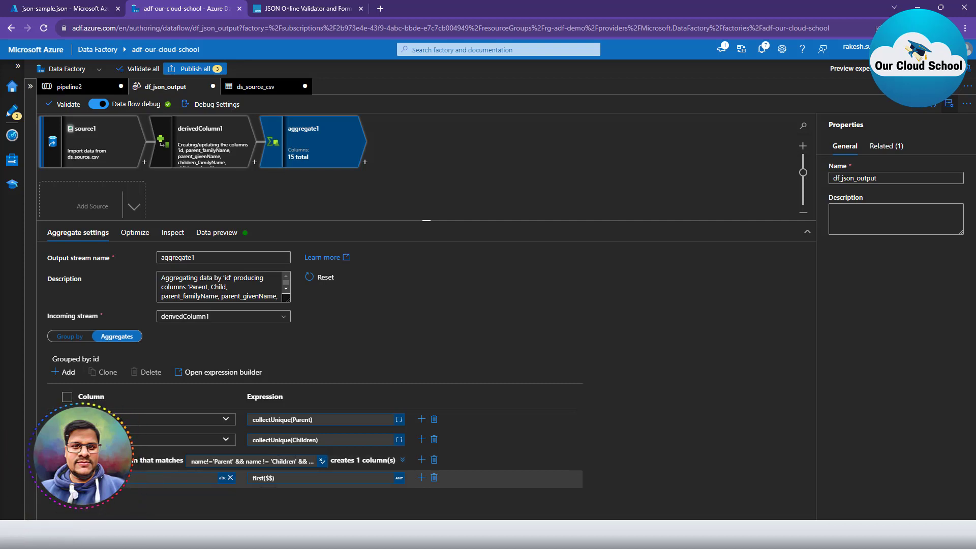
Review the column pattern's $$ name and first($$) value, then inspect aggregate1's output schema.
click(127, 478)
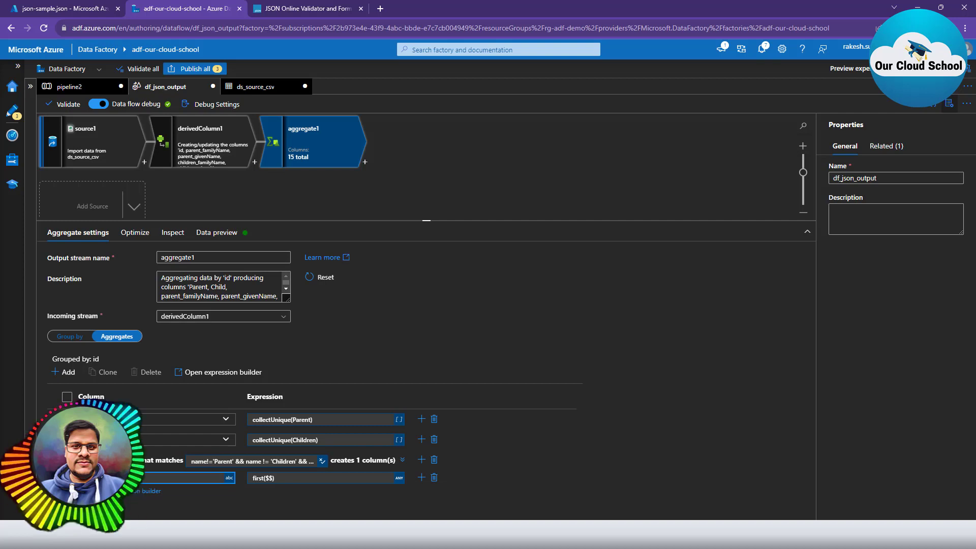
click(288, 479)
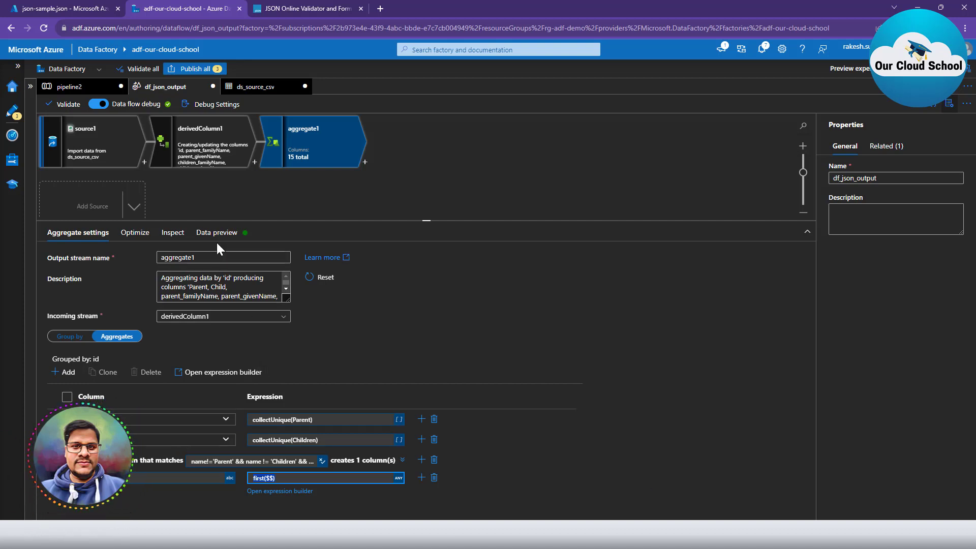
click(173, 232)
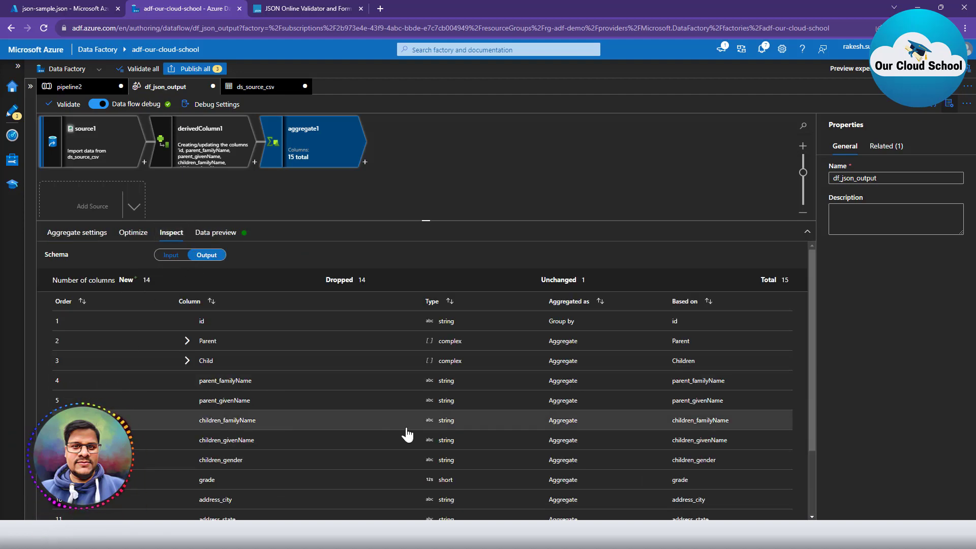
scroll(405, 434, down, 3)
scroll(233, 463, up, 3)
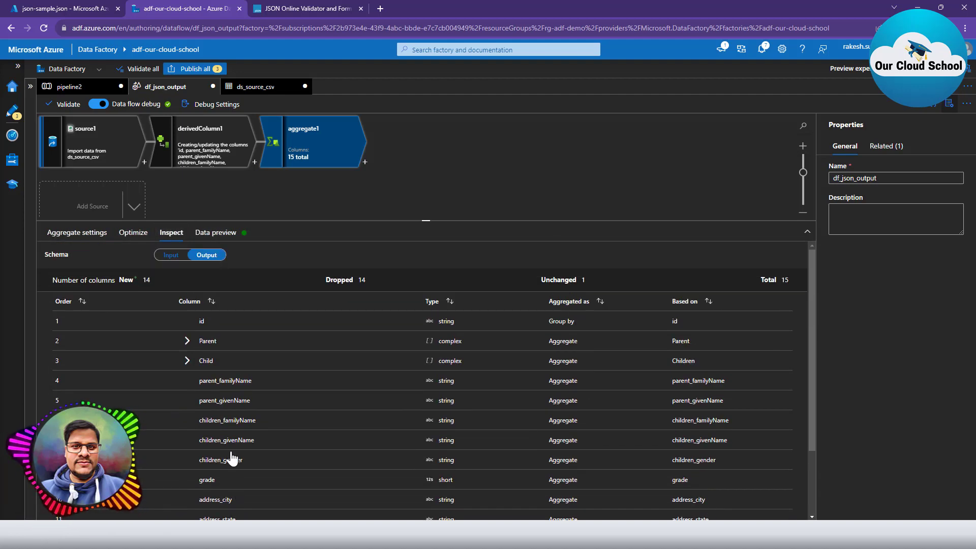
Refresh aggregate1's data preview and scroll across the single WakefieldFamily row's 15 columns.
click(212, 234)
click(75, 273)
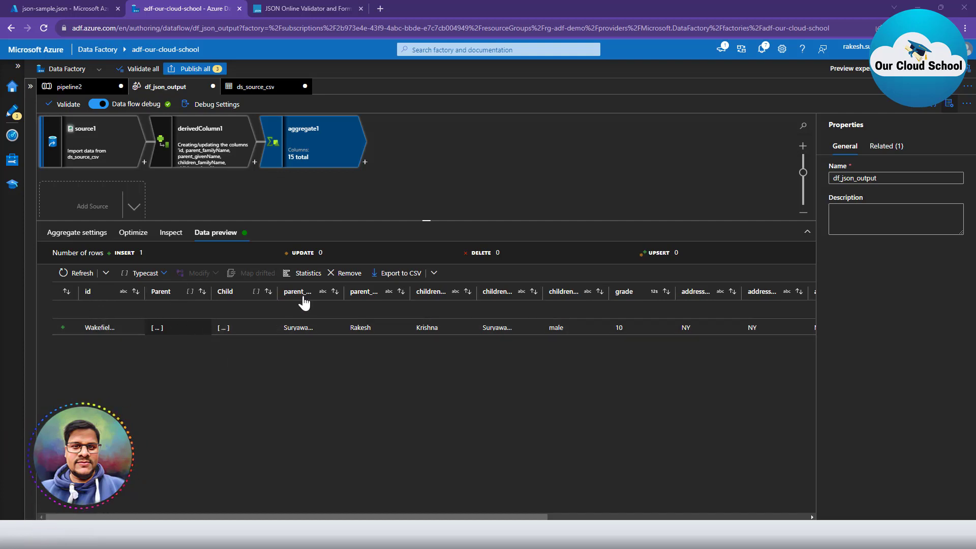
drag(538, 516, 808, 515)
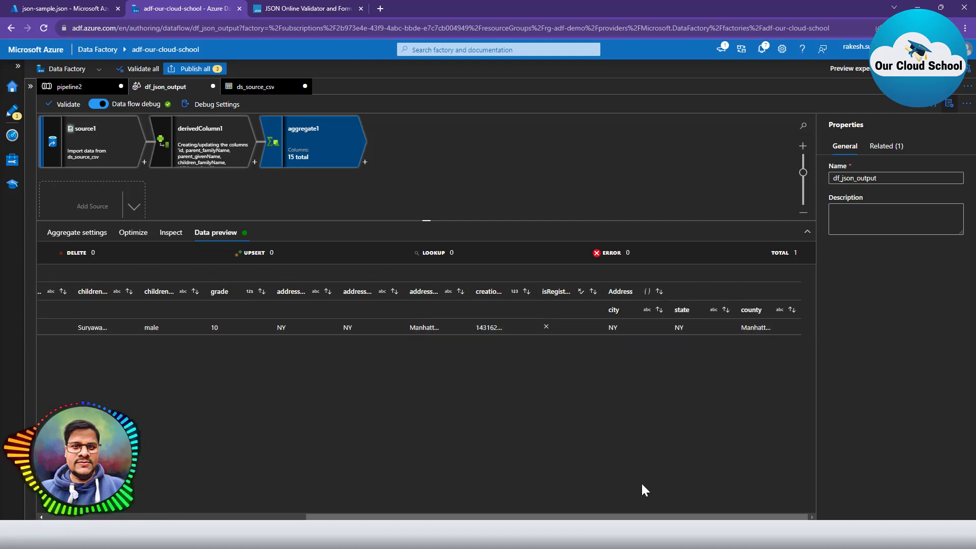
drag(622, 517, 200, 486)
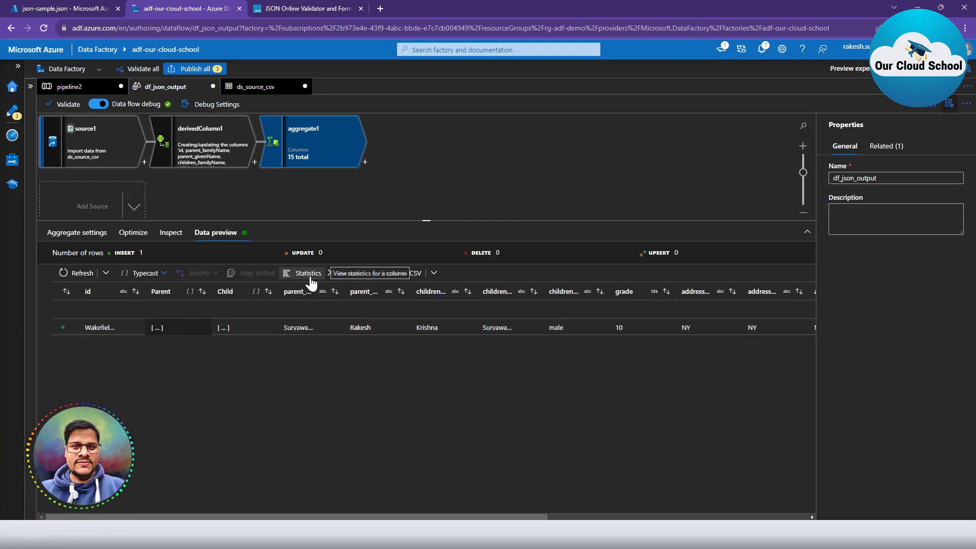
drag(451, 518, 673, 518)
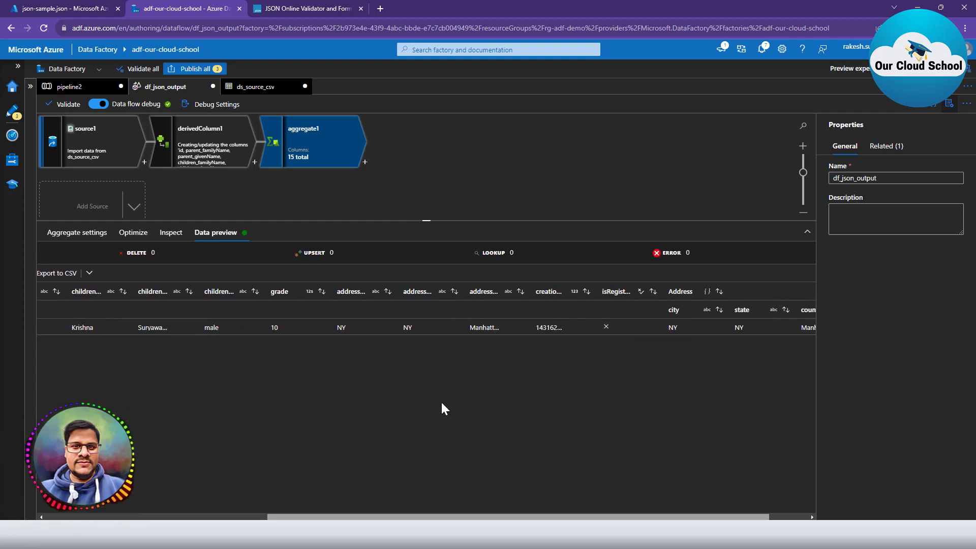
Add a Select transformation (select1) after aggregate1.
click(365, 162)
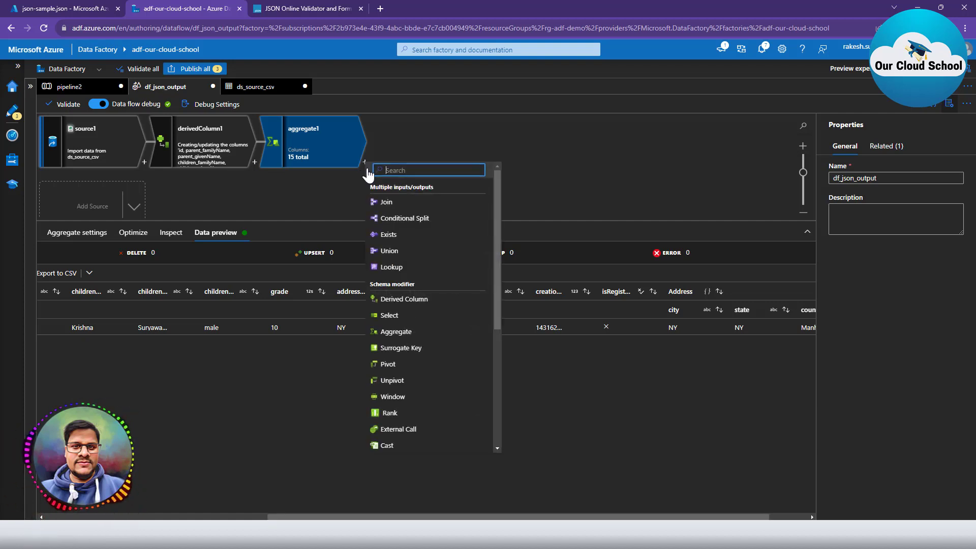
click(405, 316)
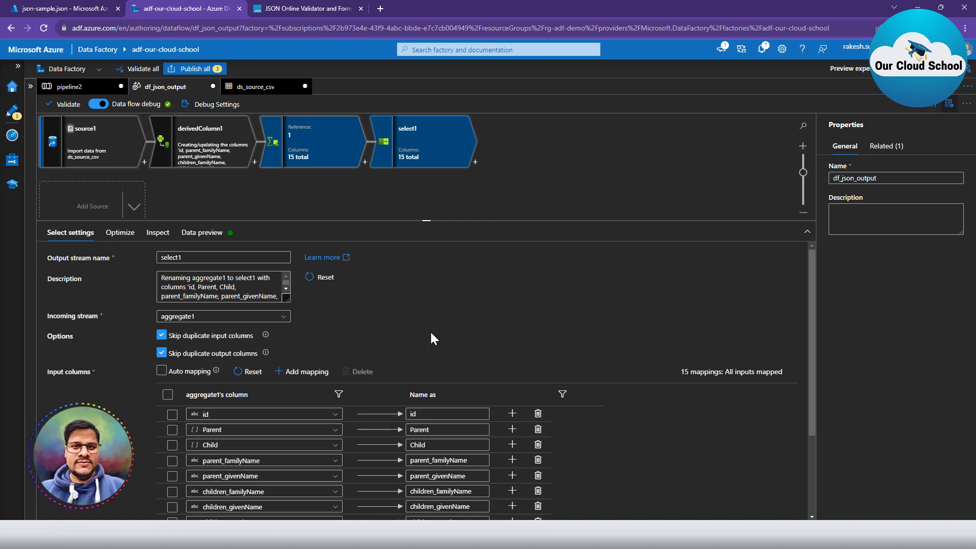
scroll(611, 403, down, 3)
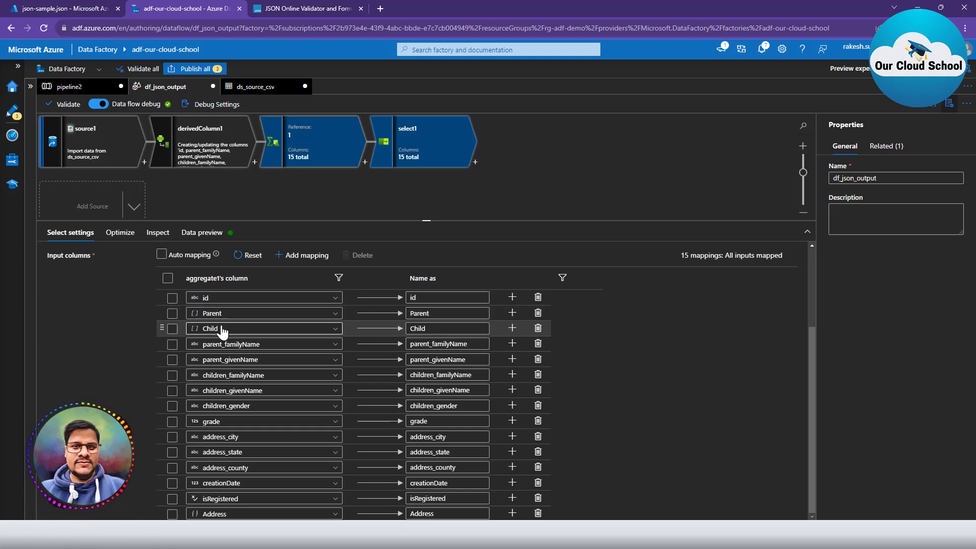
Delete the name, children_givenName, children_gender, grade, address_city, address_county and address_state mappings.
click(537, 344)
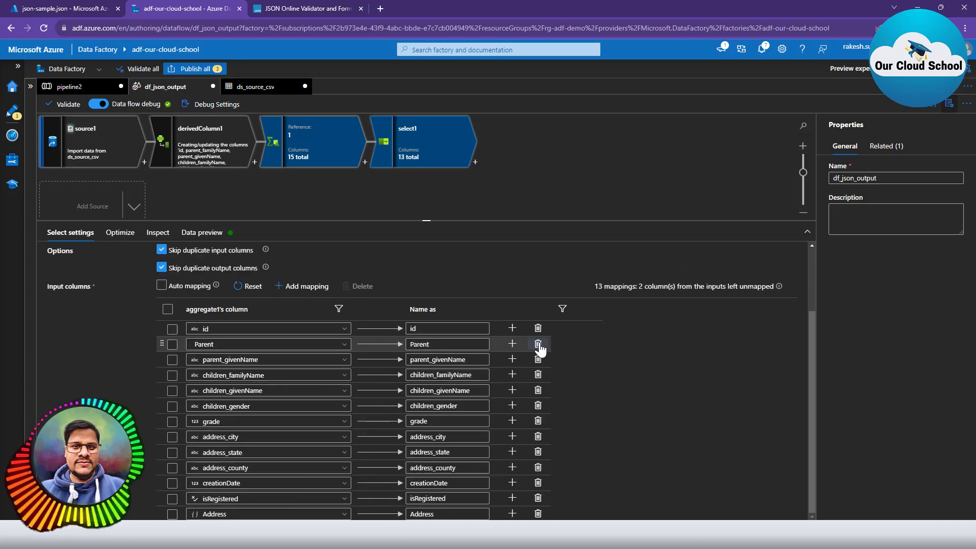
click(538, 346)
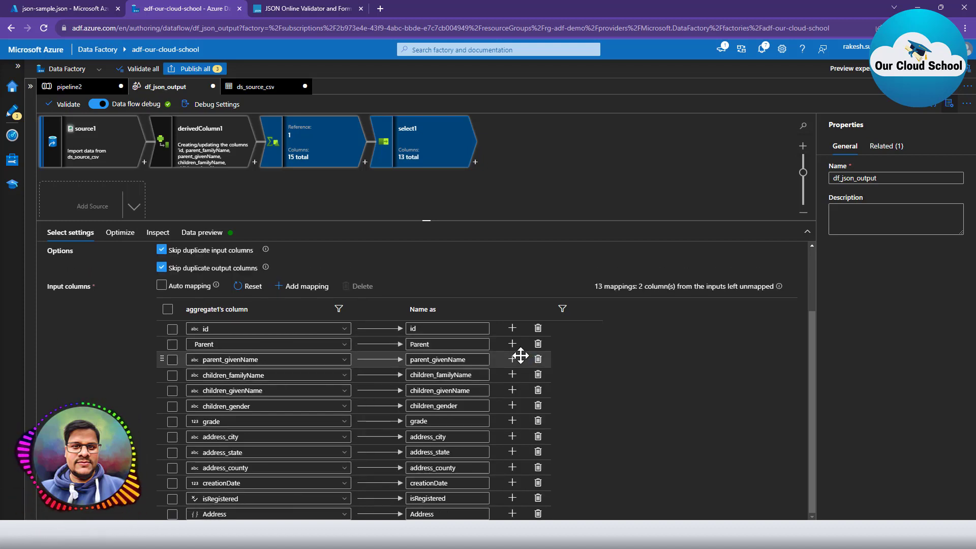
click(538, 391)
click(538, 392)
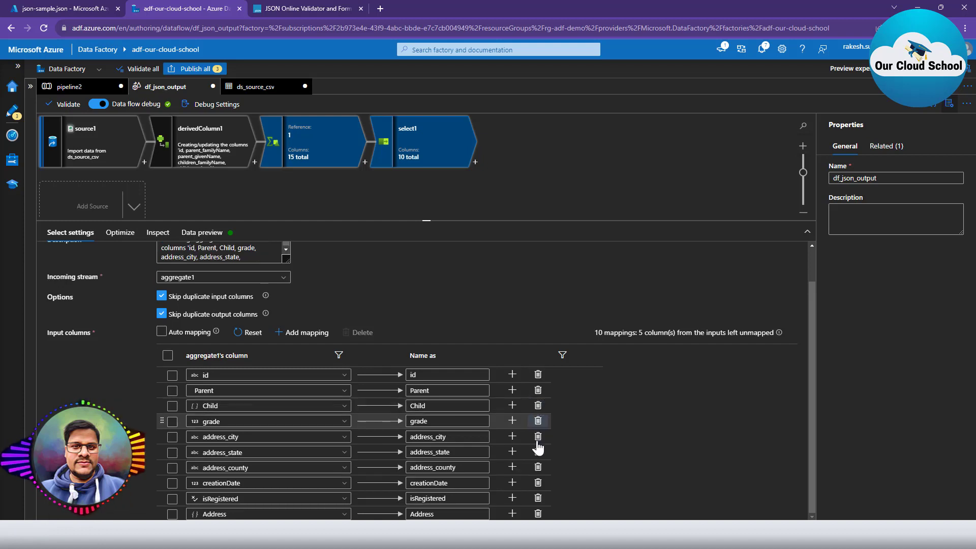
click(537, 421)
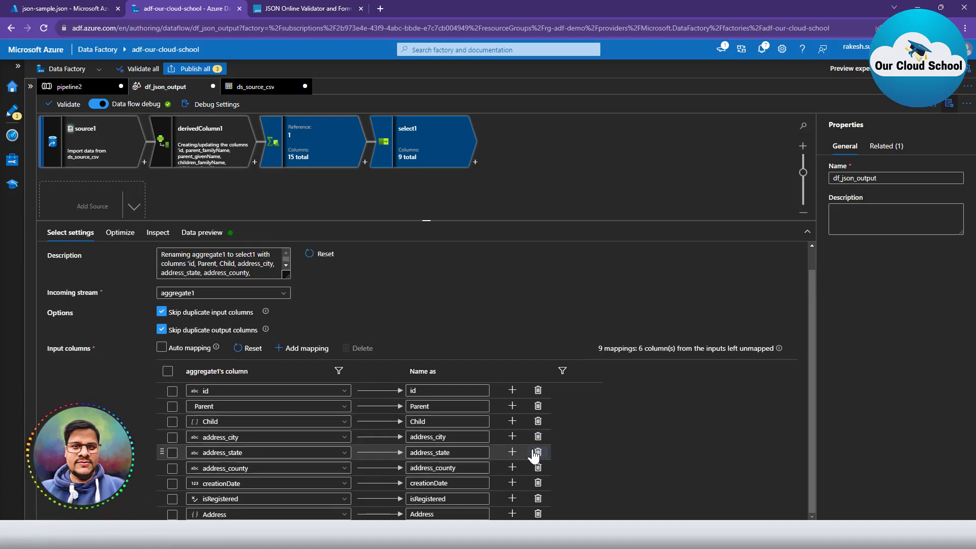
click(538, 439)
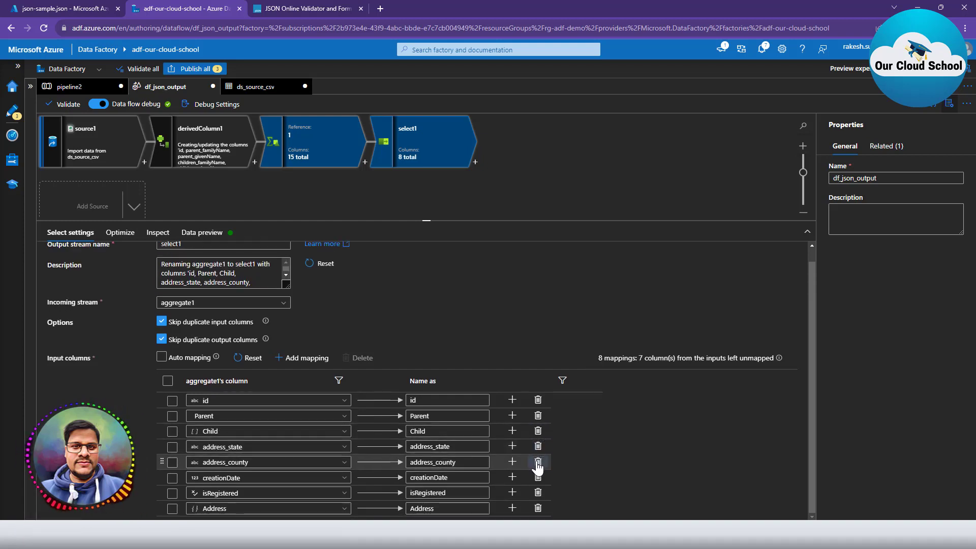
click(538, 462)
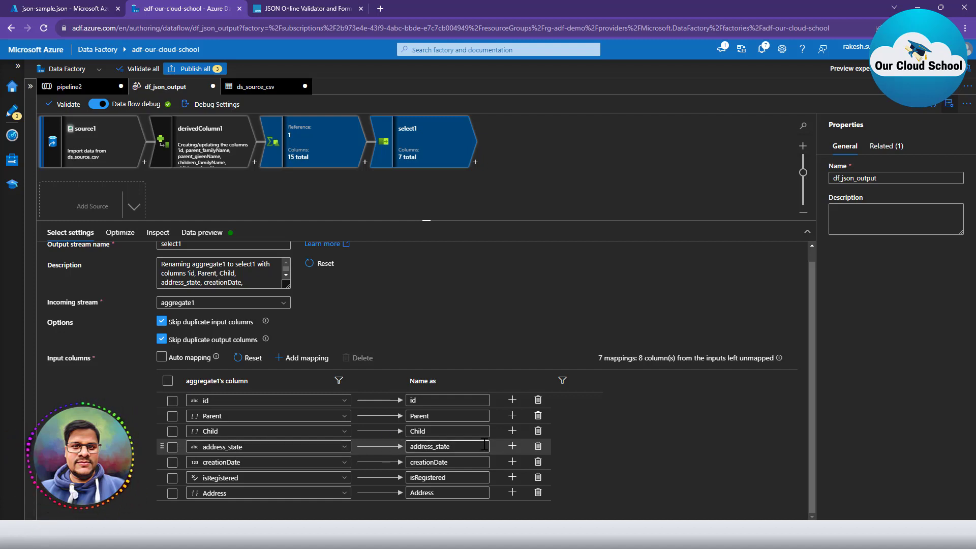
click(538, 447)
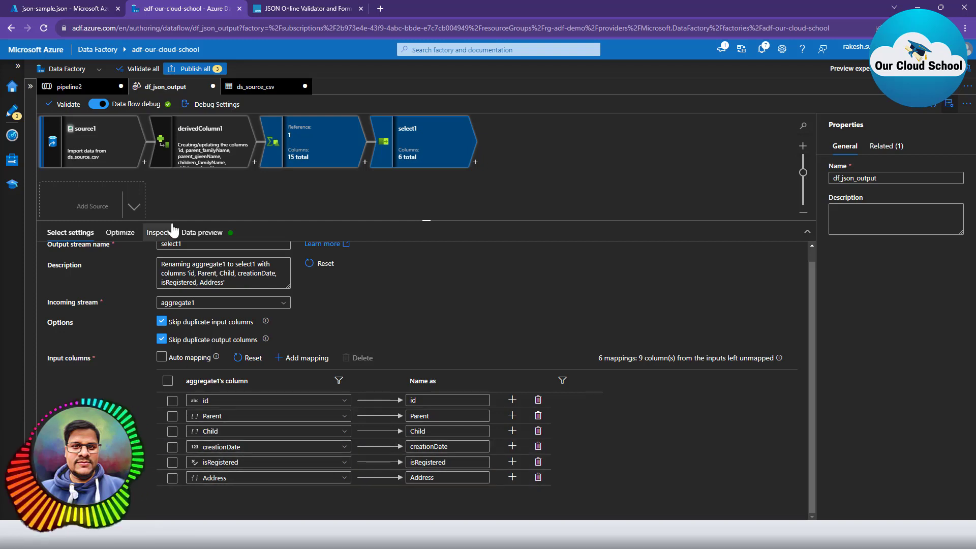
Refresh select1's preview and expand the WakefieldFamily row's Parent (2) and Child (3) arrays.
click(190, 234)
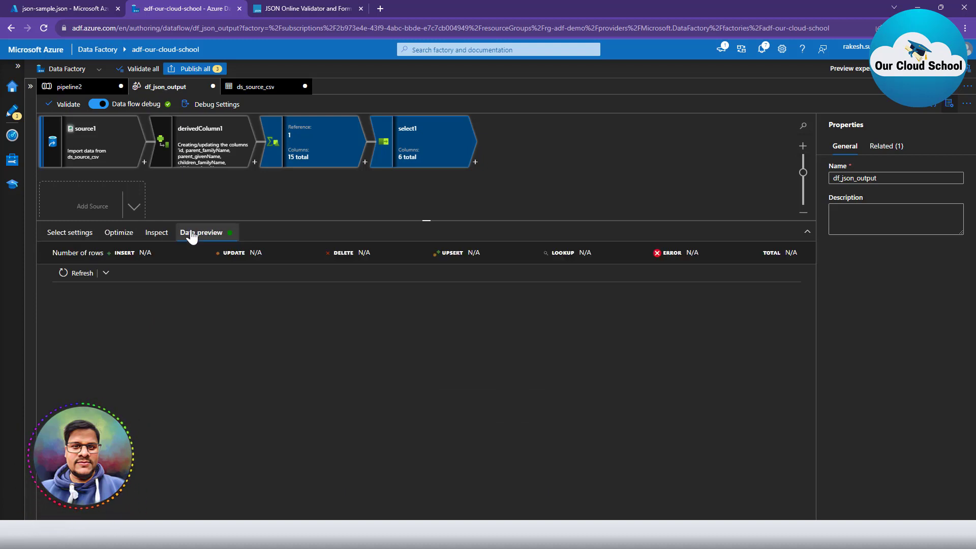
click(79, 274)
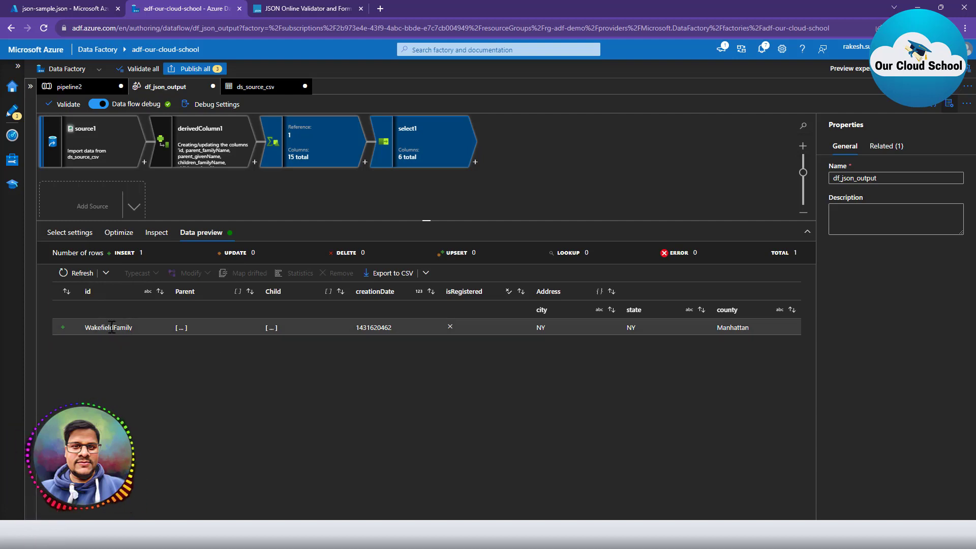
click(180, 327)
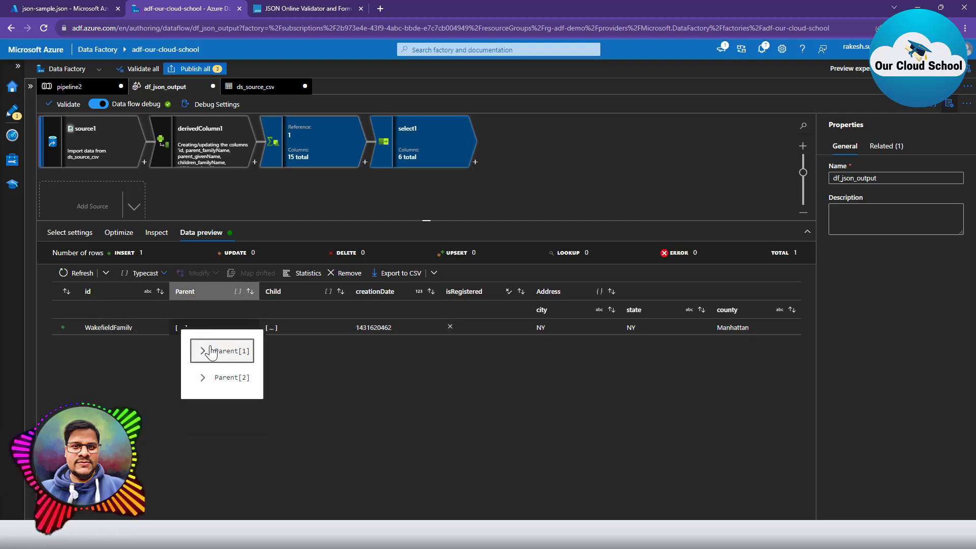
click(271, 325)
click(271, 325)
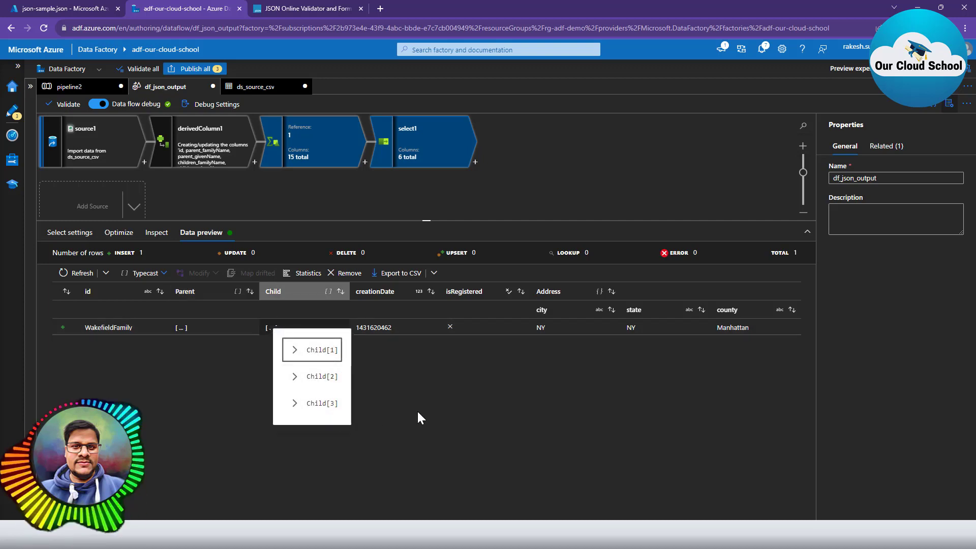
click(422, 364)
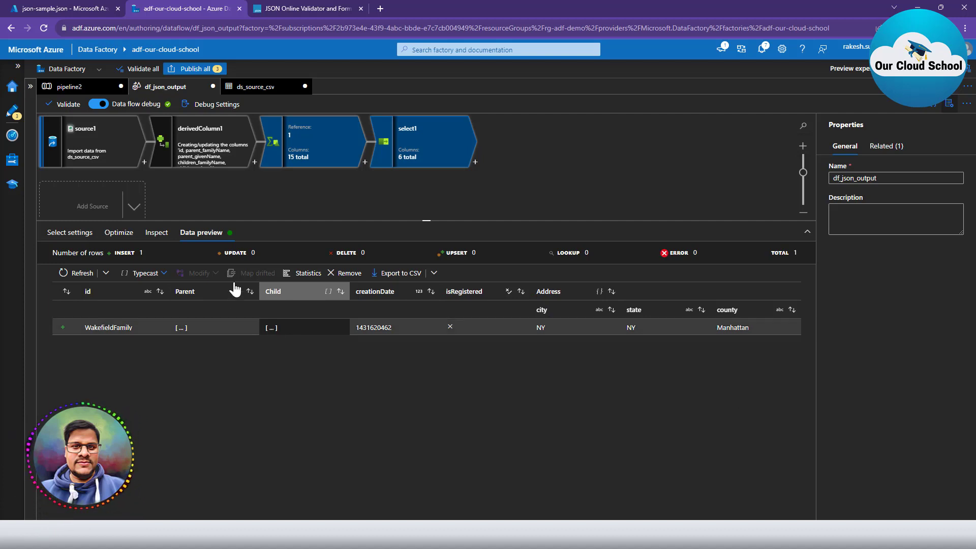
Add a sink step, sink1, after select1.
click(476, 162)
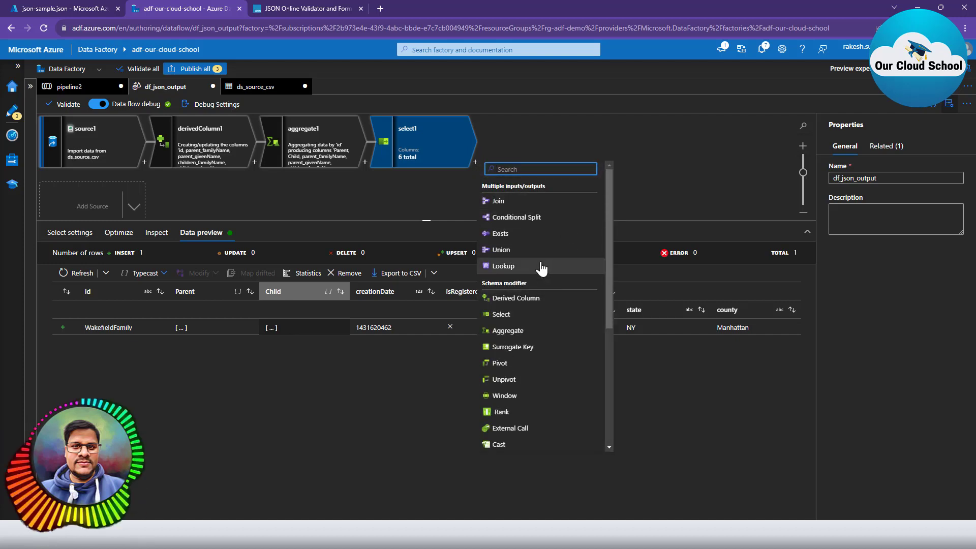
scroll(560, 275, down, 4)
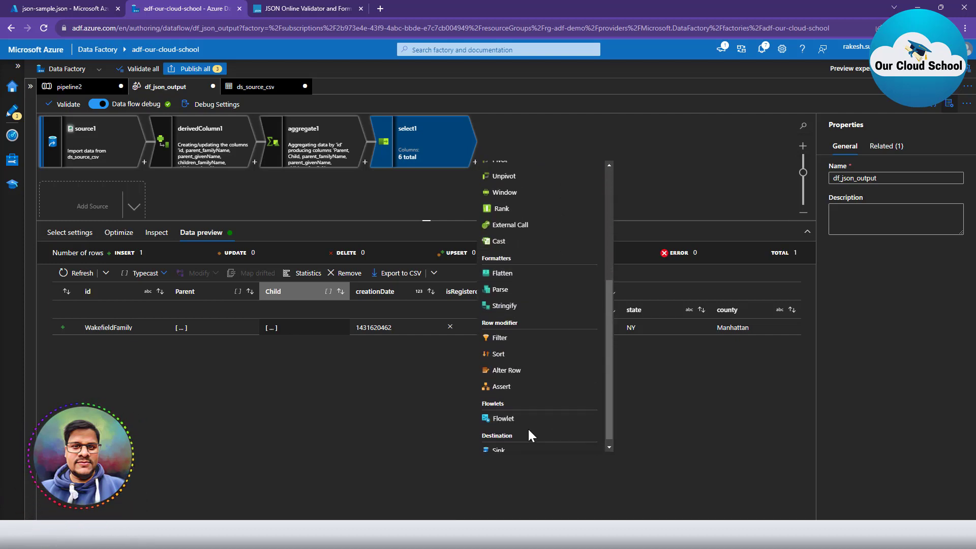
click(496, 450)
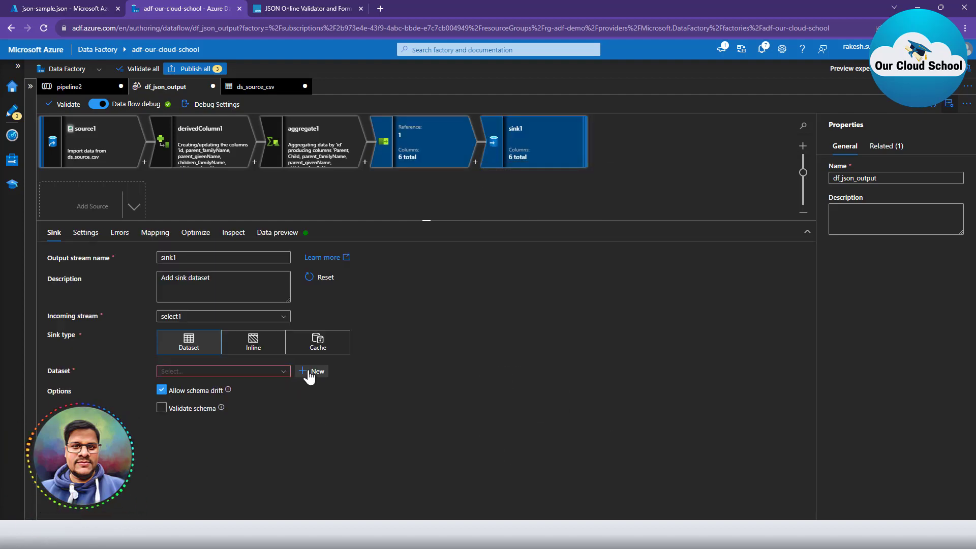
Create a Blob Storage JSON dataset Json2 on ls_blob_source pointing at input-container.
click(310, 372)
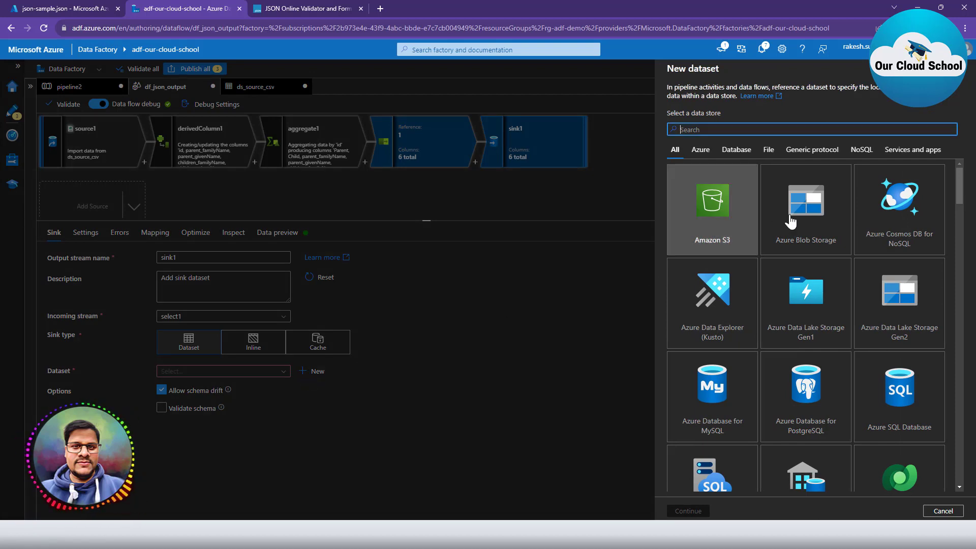
click(817, 210)
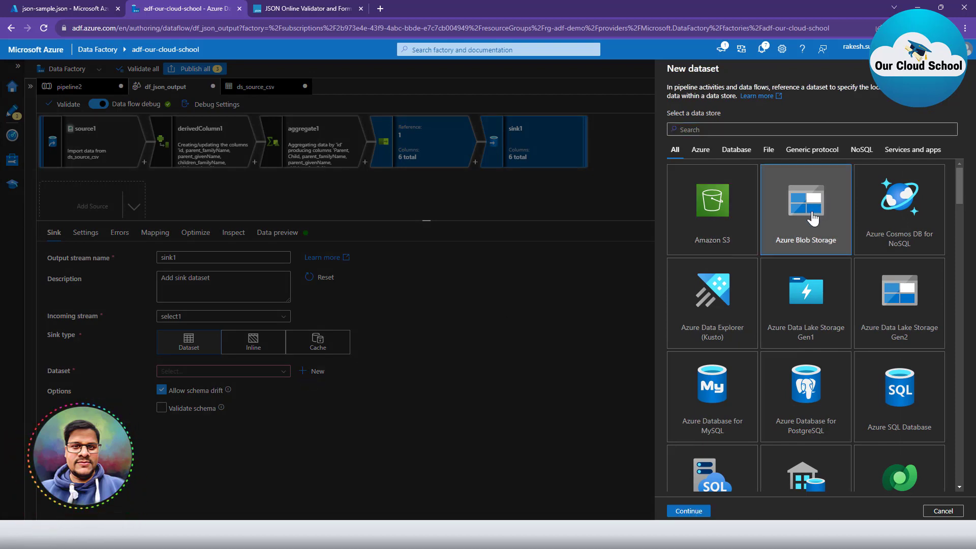
click(687, 514)
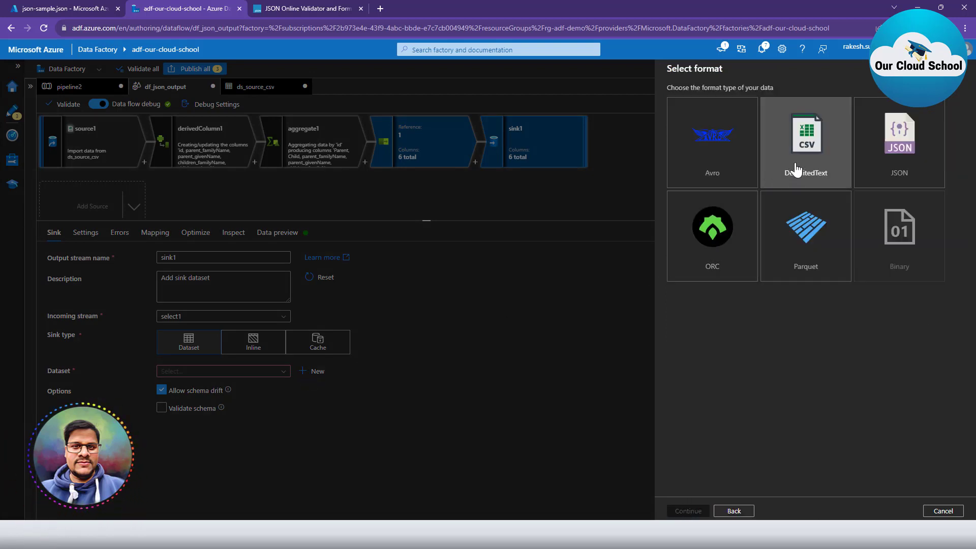
click(889, 150)
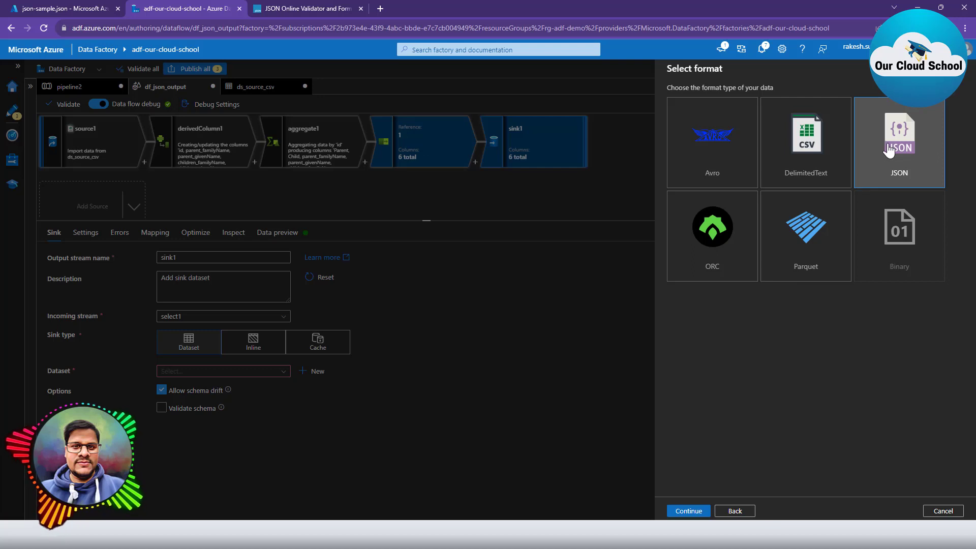
click(687, 512)
click(702, 132)
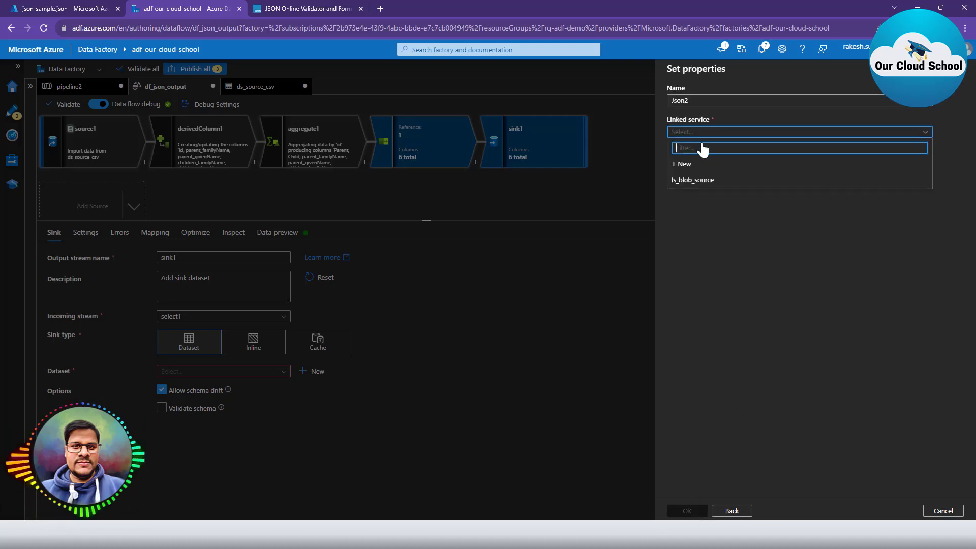
click(697, 180)
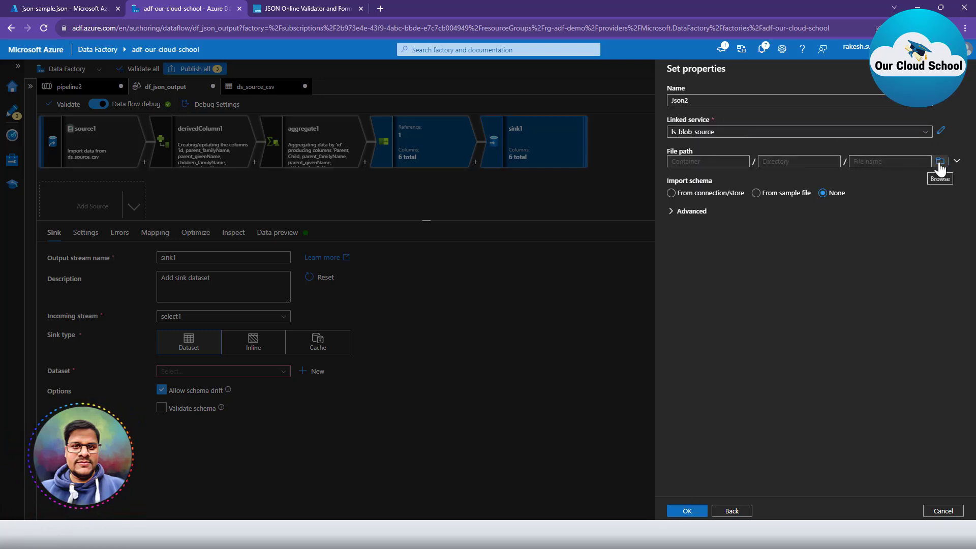
click(939, 162)
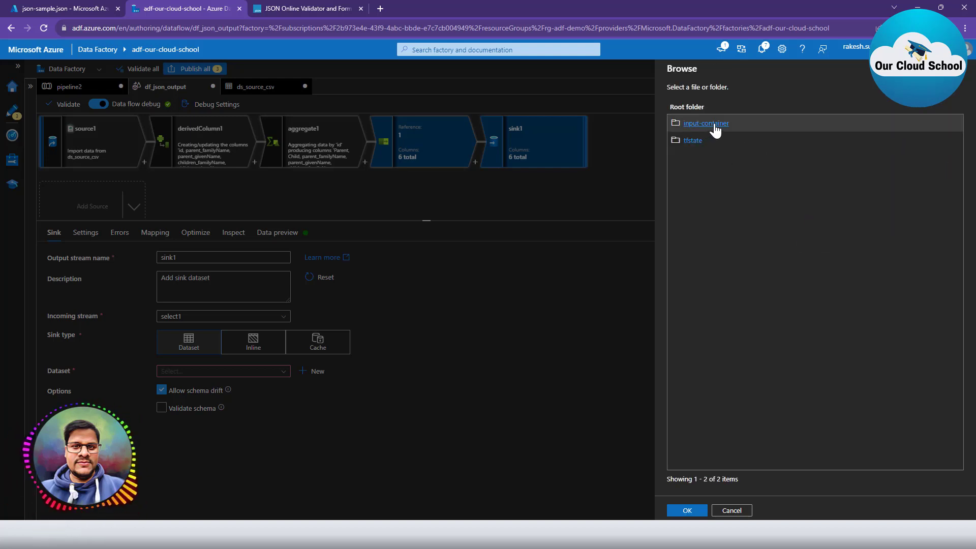
click(706, 123)
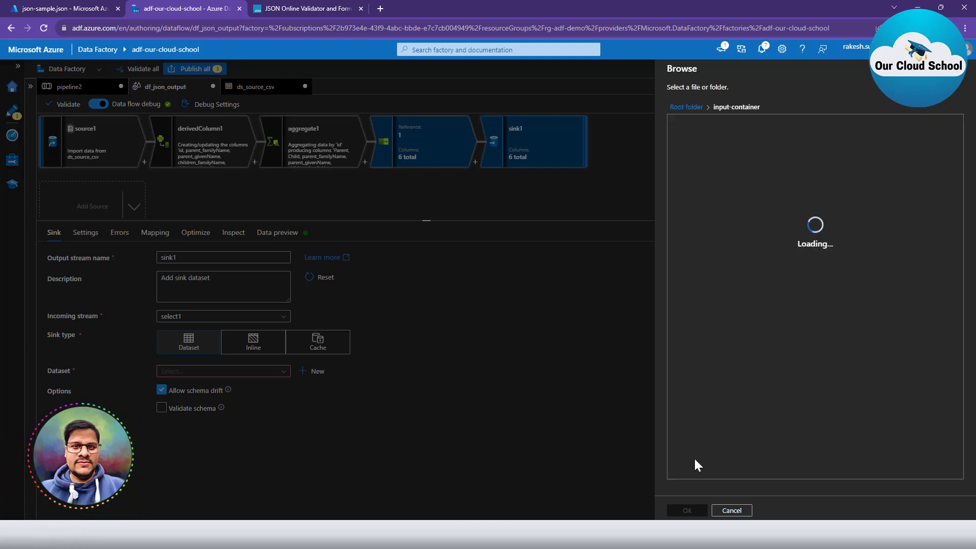
click(687, 510)
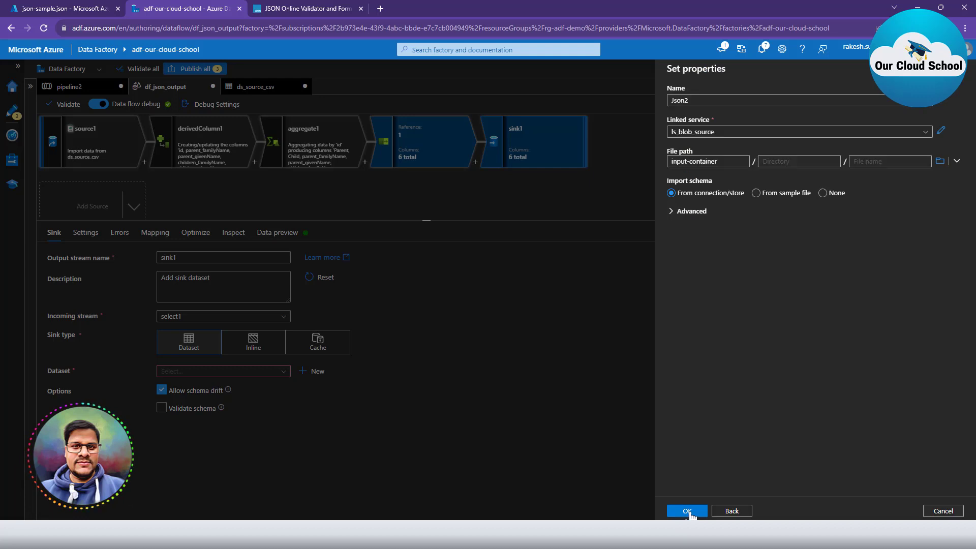
click(693, 512)
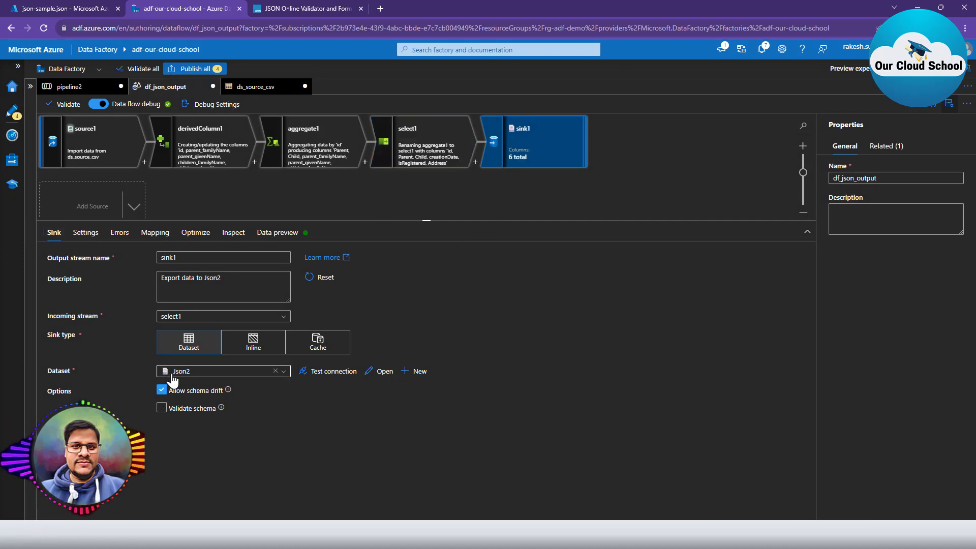
Set sink1 to output a single file named result.json.
click(83, 233)
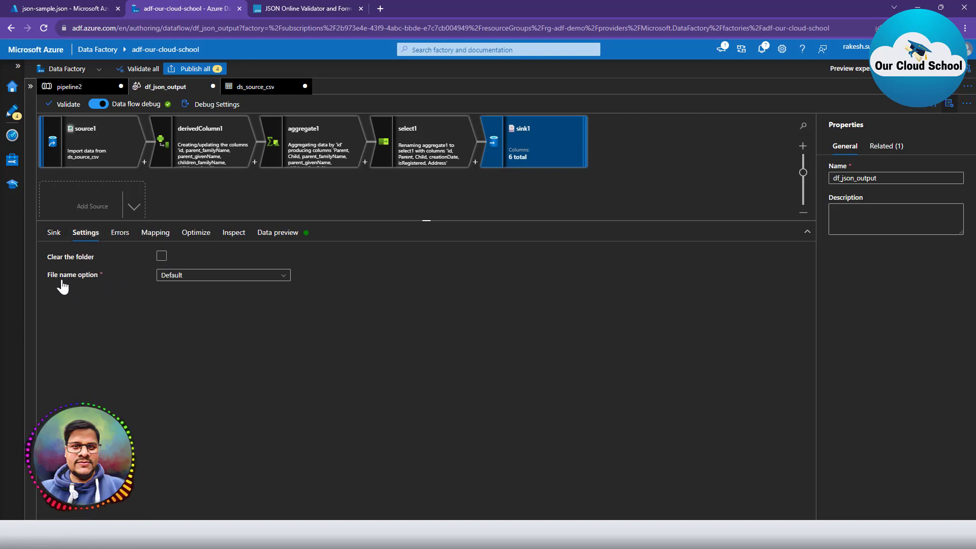
click(202, 280)
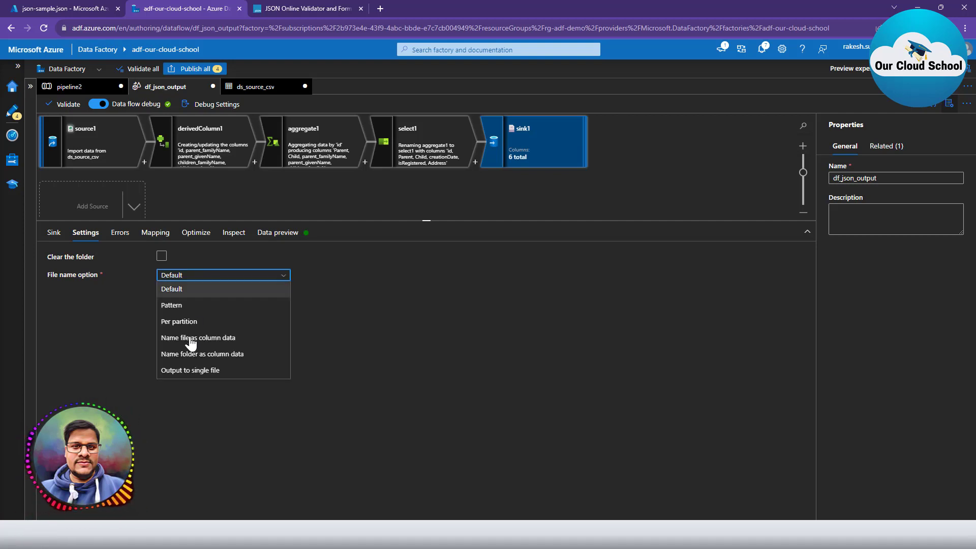
click(196, 371)
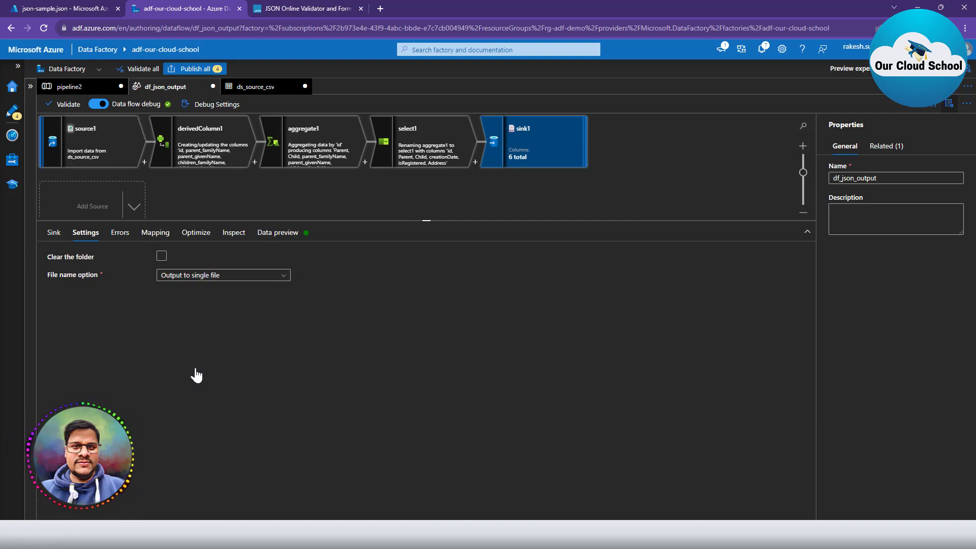
click(188, 310)
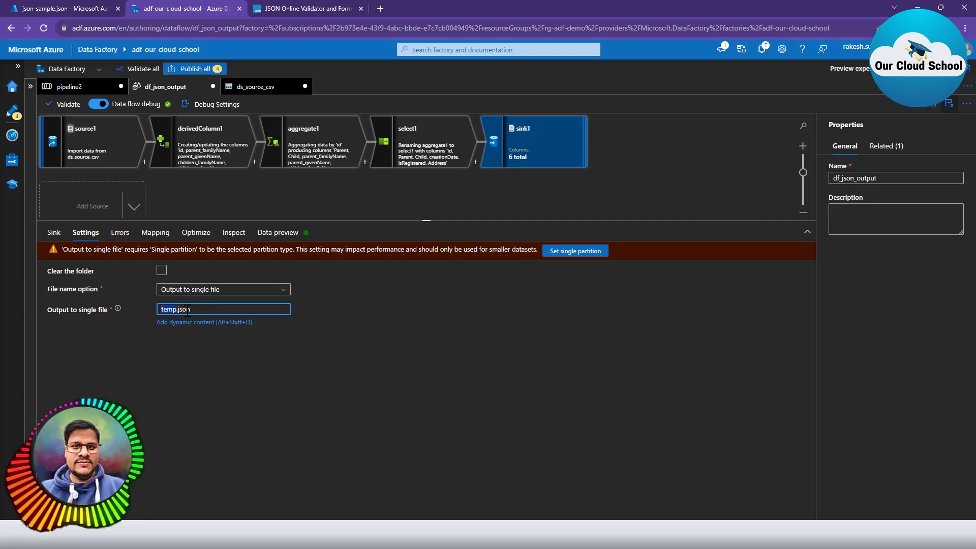
click(219, 349)
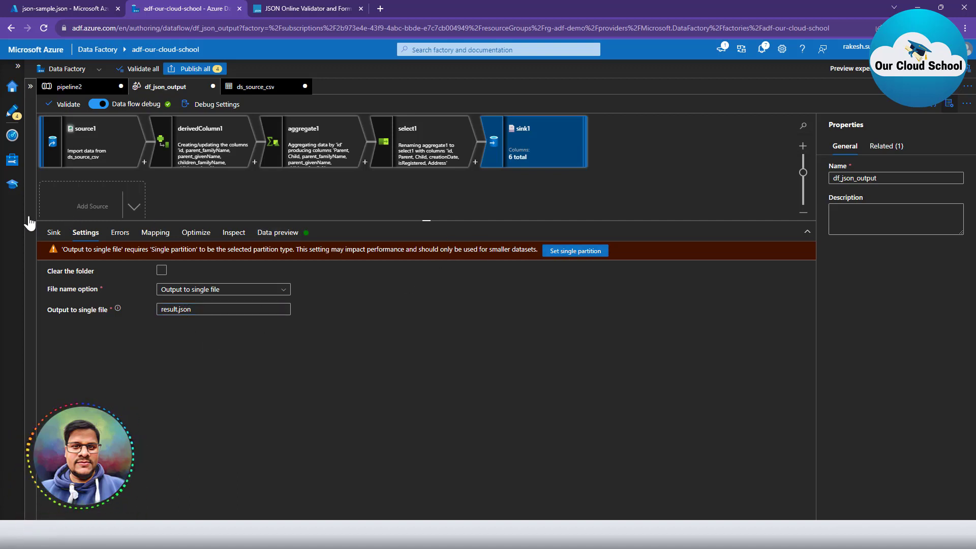
Switch sink1 to single partition and validate the data flow with no errors.
click(153, 232)
click(196, 234)
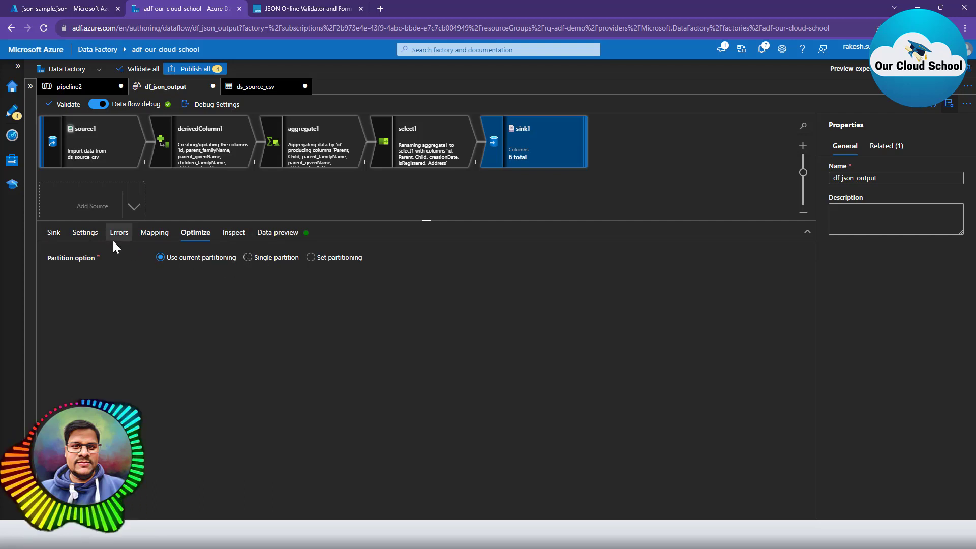
click(53, 233)
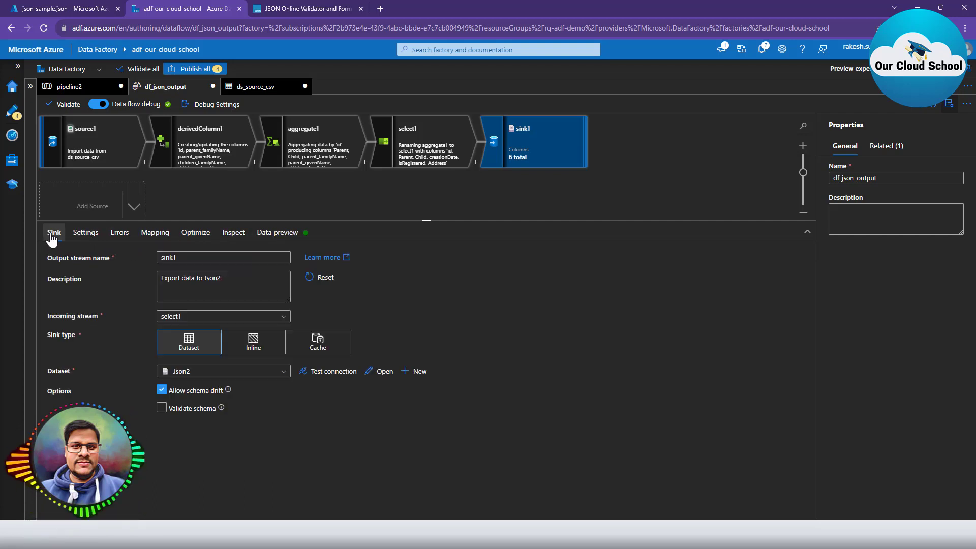
click(81, 236)
click(573, 249)
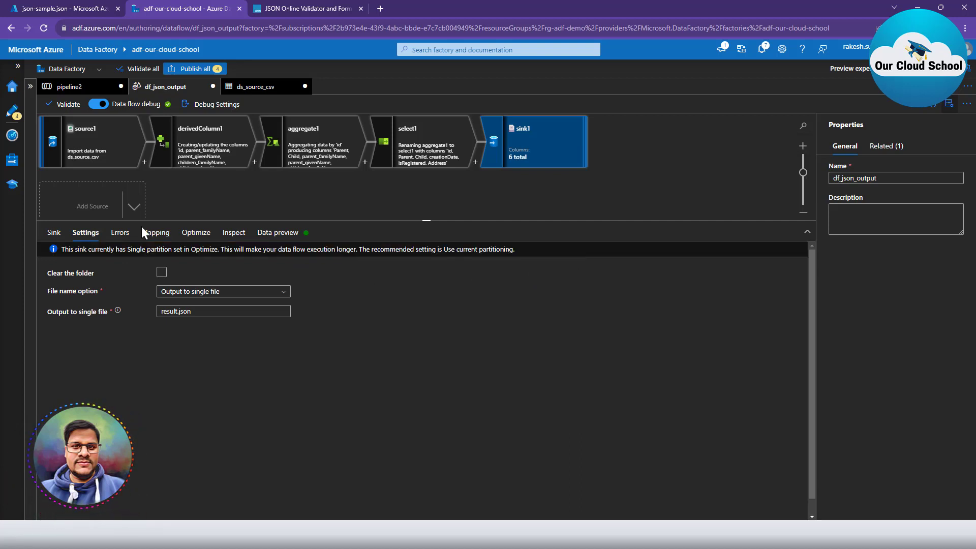
click(196, 232)
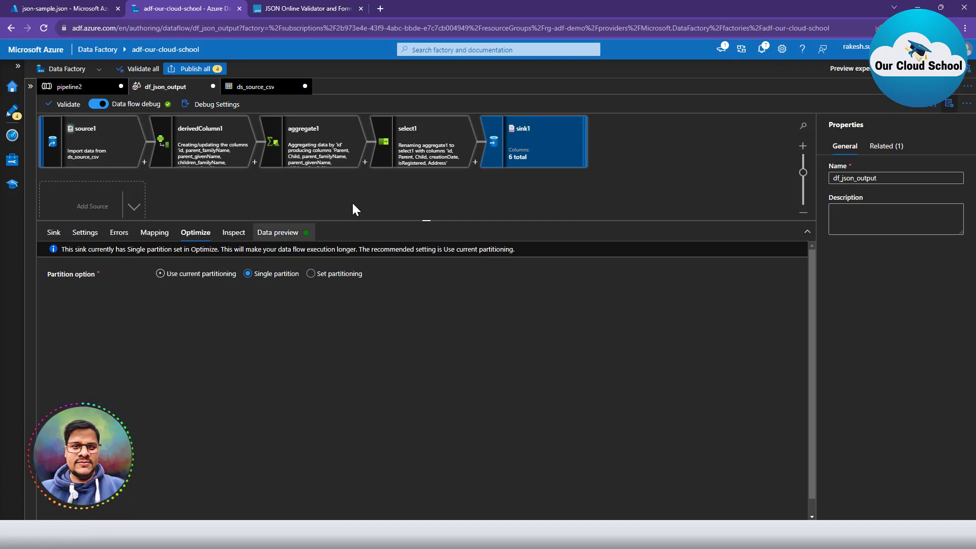
click(66, 107)
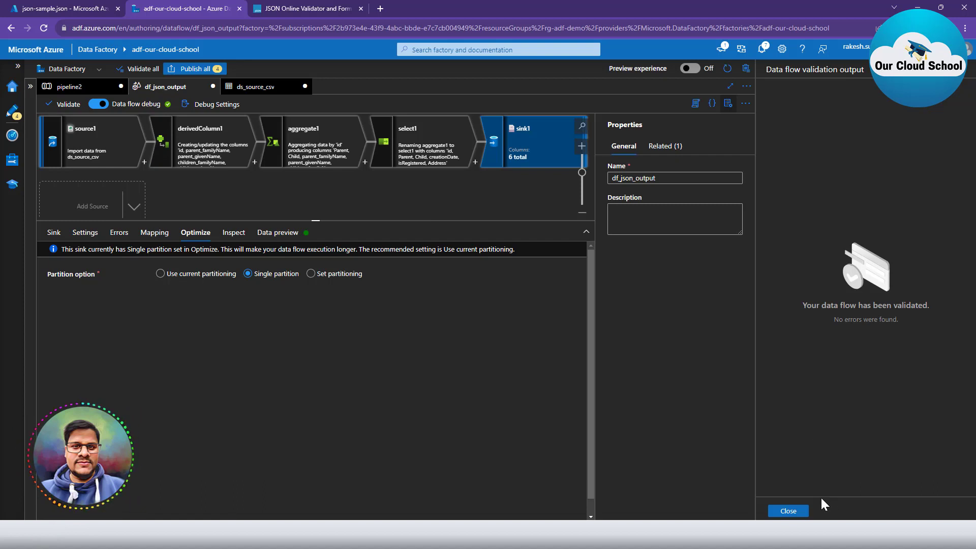
click(788, 510)
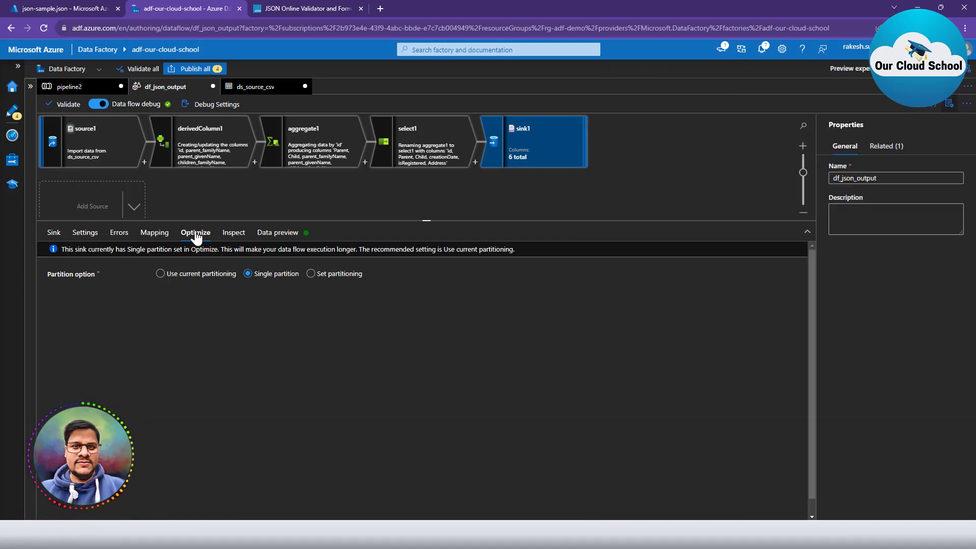
Validate pipeline2 with no errors and start a debug run of Data flow1.
click(62, 87)
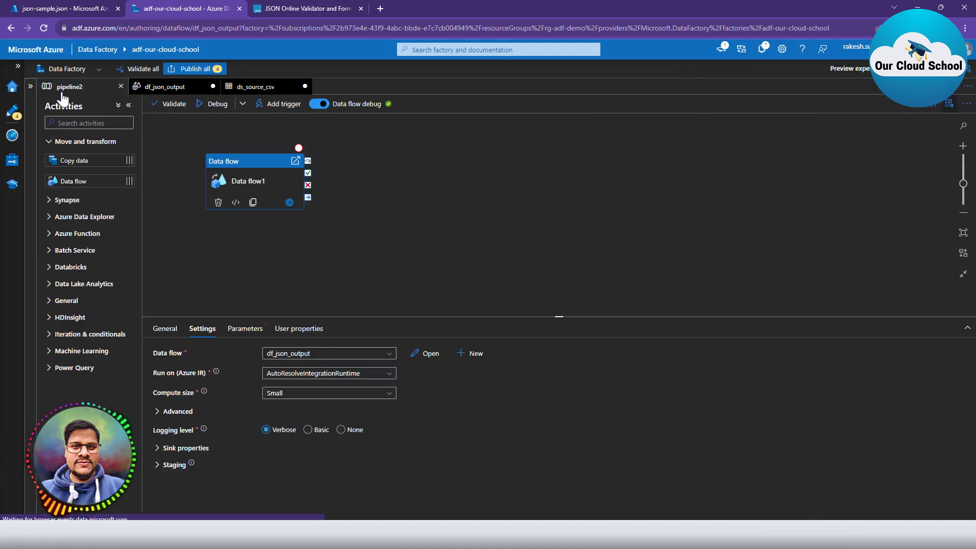
click(153, 105)
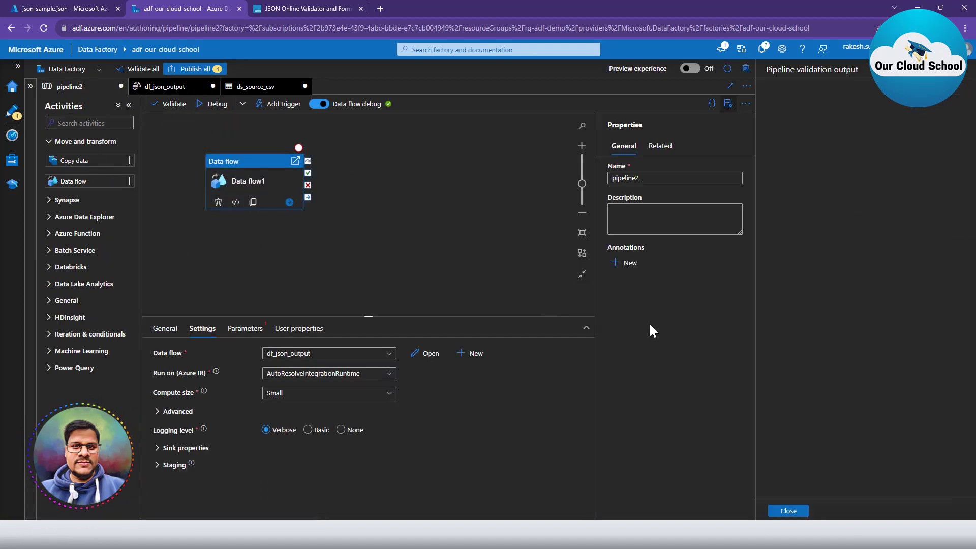
click(788, 511)
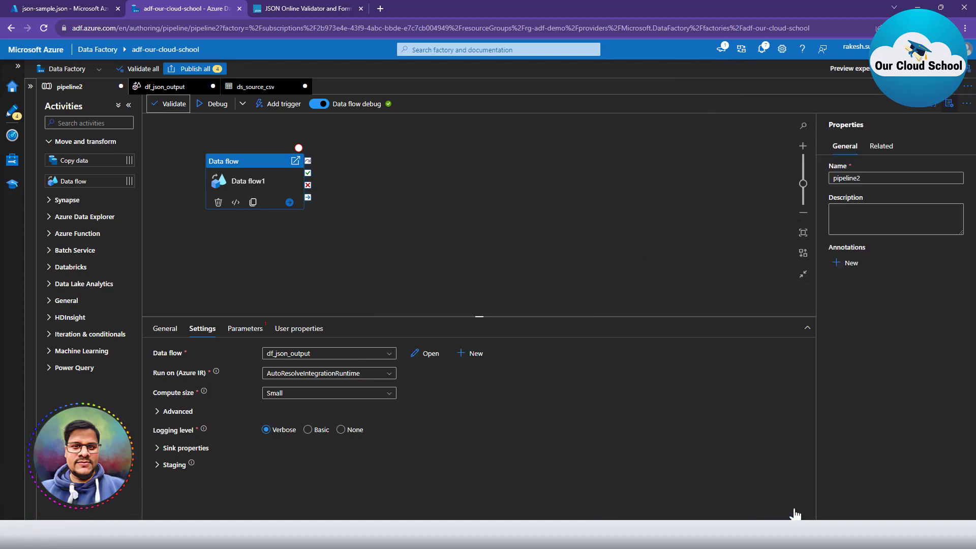
click(212, 106)
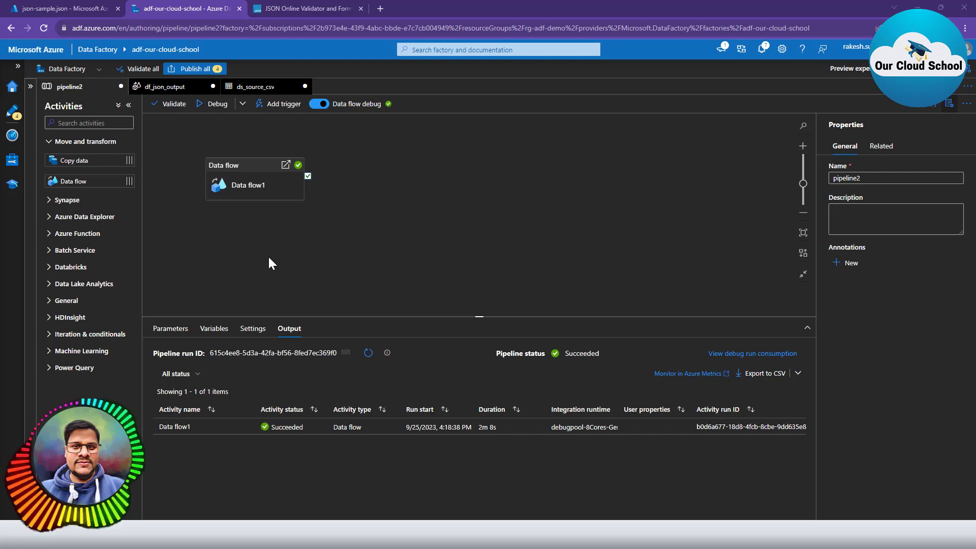
Close json-sample.json and refresh input-container's blob list until result.json appears.
click(59, 6)
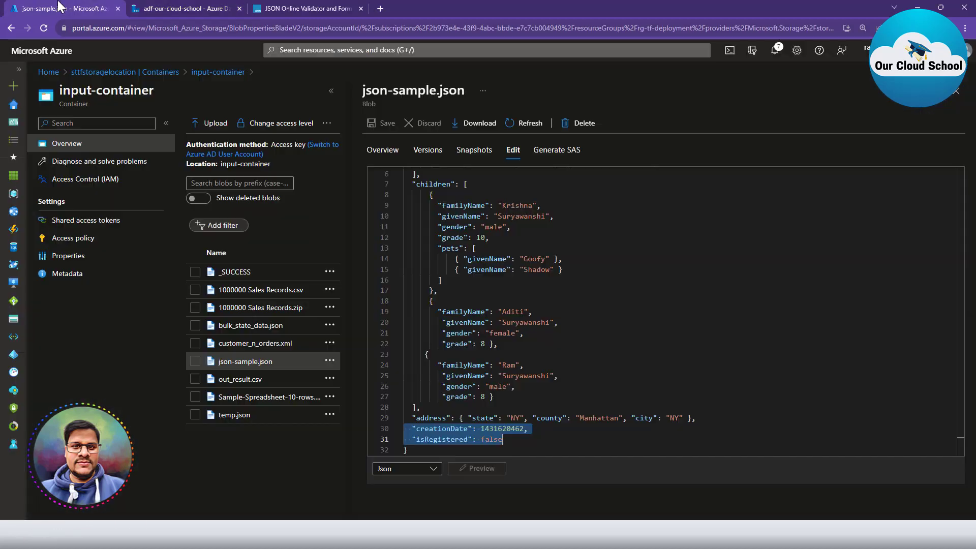
click(956, 93)
click(330, 126)
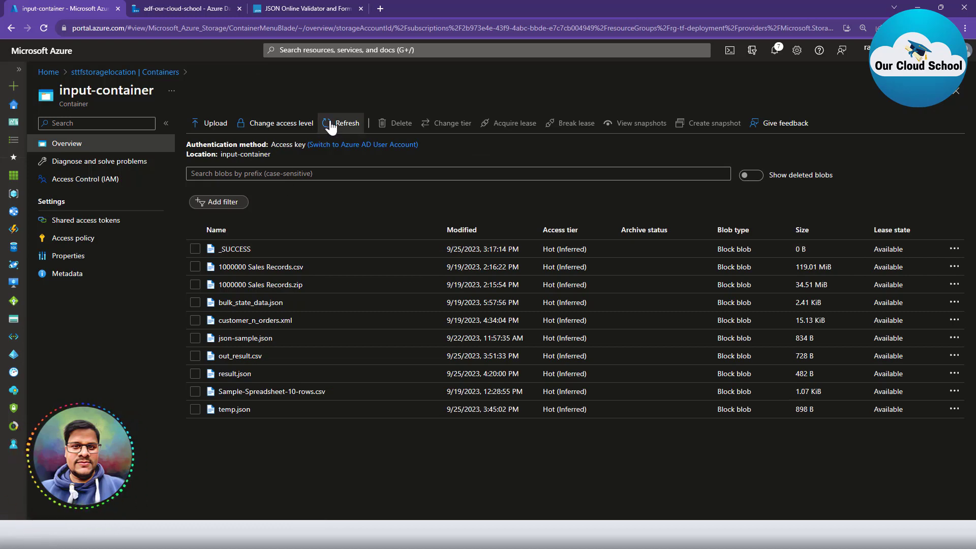
click(330, 126)
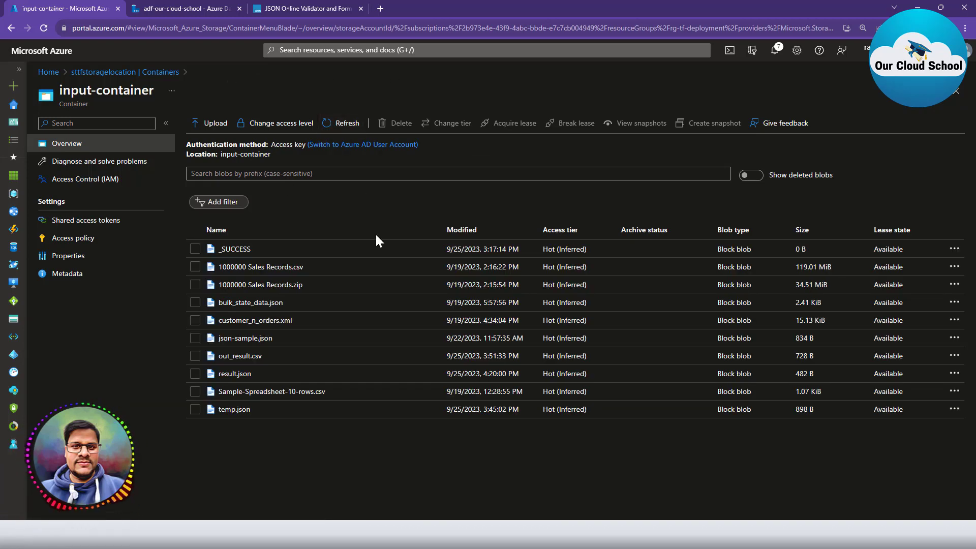
Open result.json's contents, select all of its JSON, and bring up JSONLint.
click(226, 374)
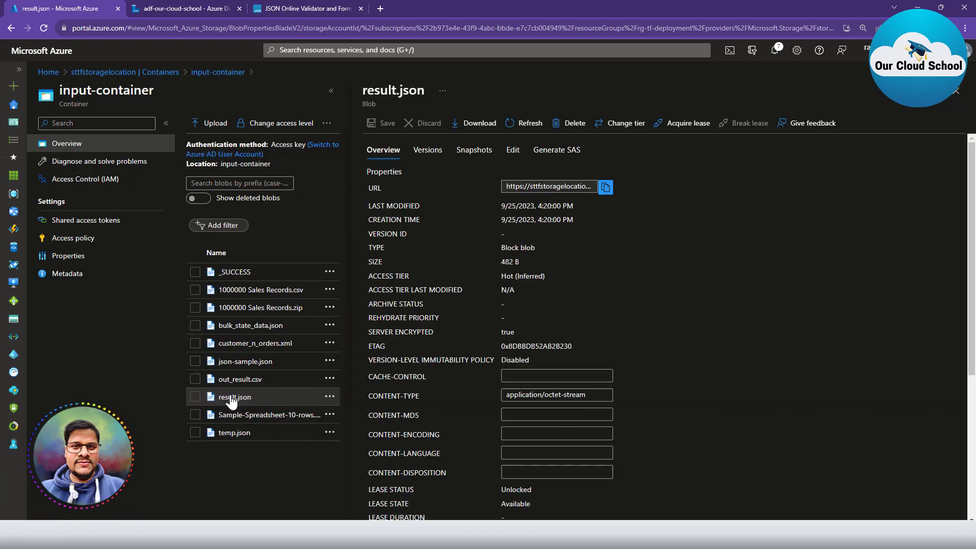
click(513, 150)
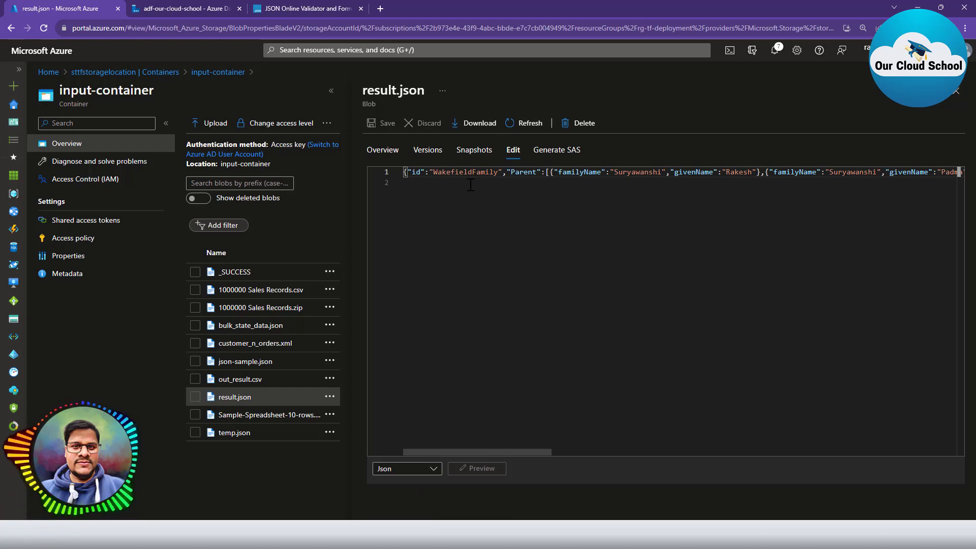
click(471, 172)
key(ctrl+a)
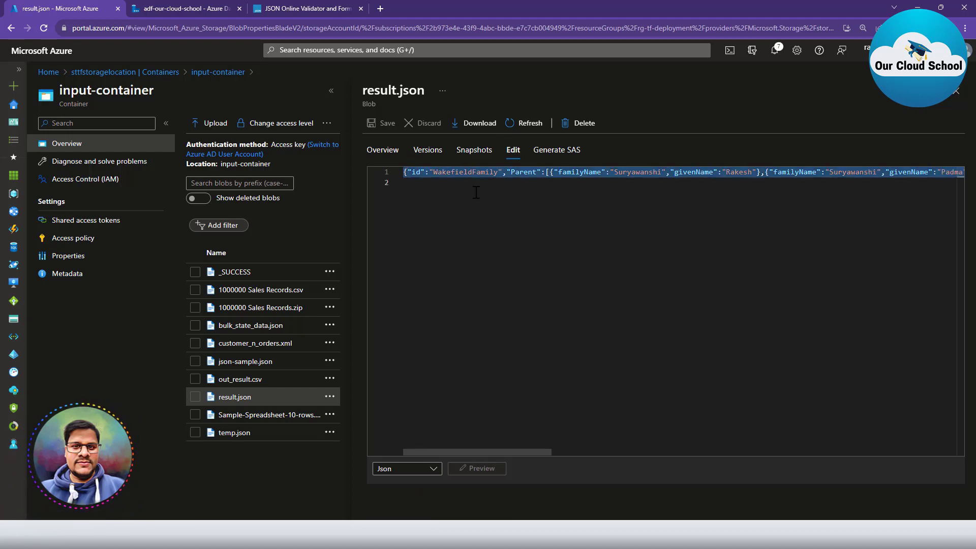
click(277, 8)
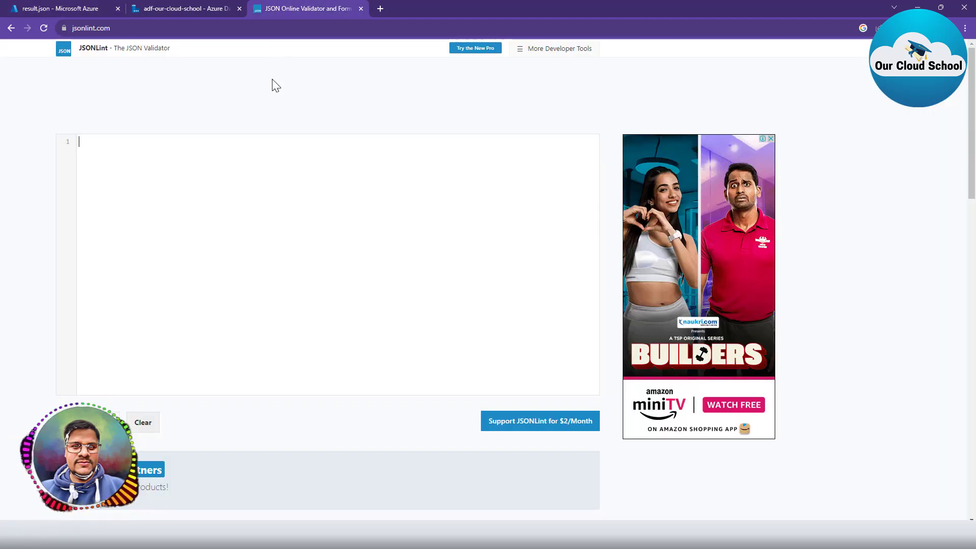
Paste result.json into JSONLint and review its formatted Parent and Child arrays.
key(ctrl+v)
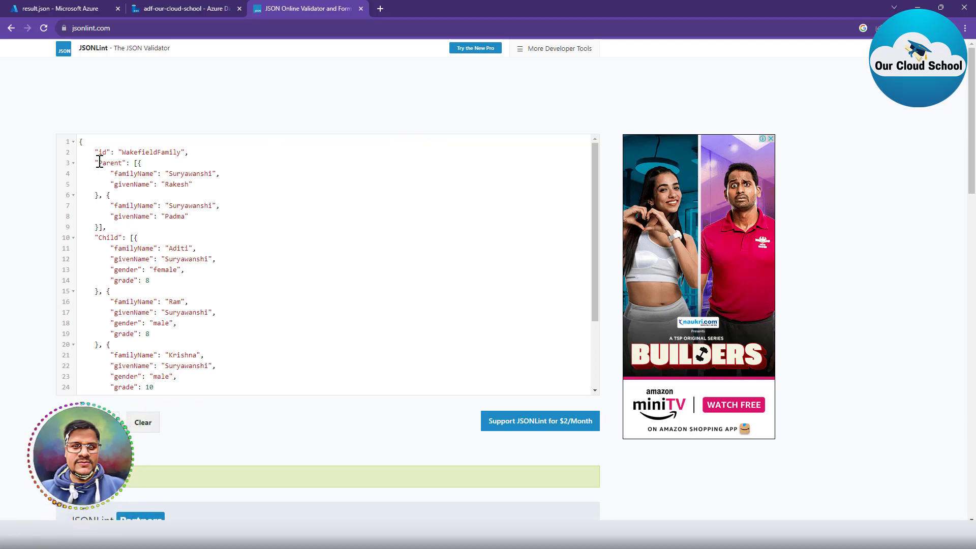
drag(92, 161, 137, 225)
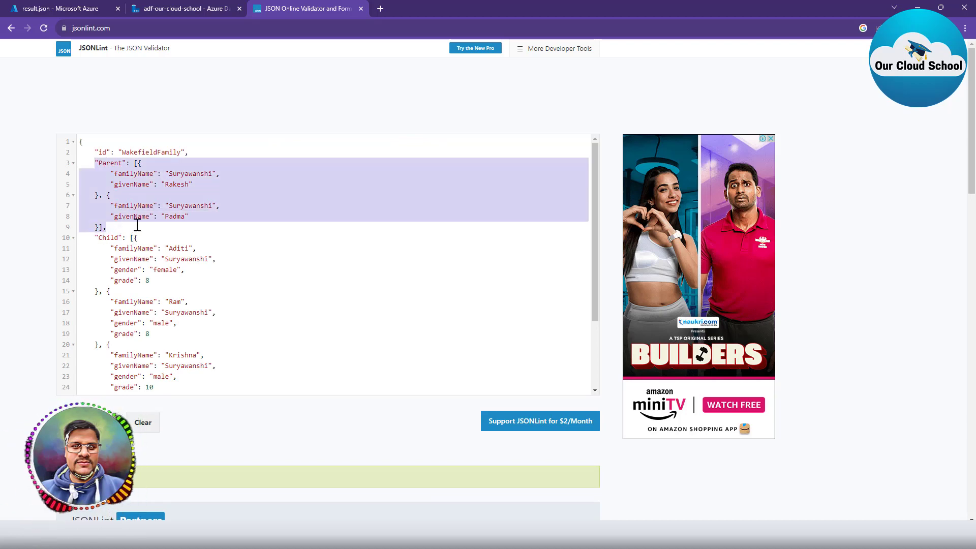
click(99, 236)
scroll(163, 262, down, 1)
scroll(163, 262, down, 3)
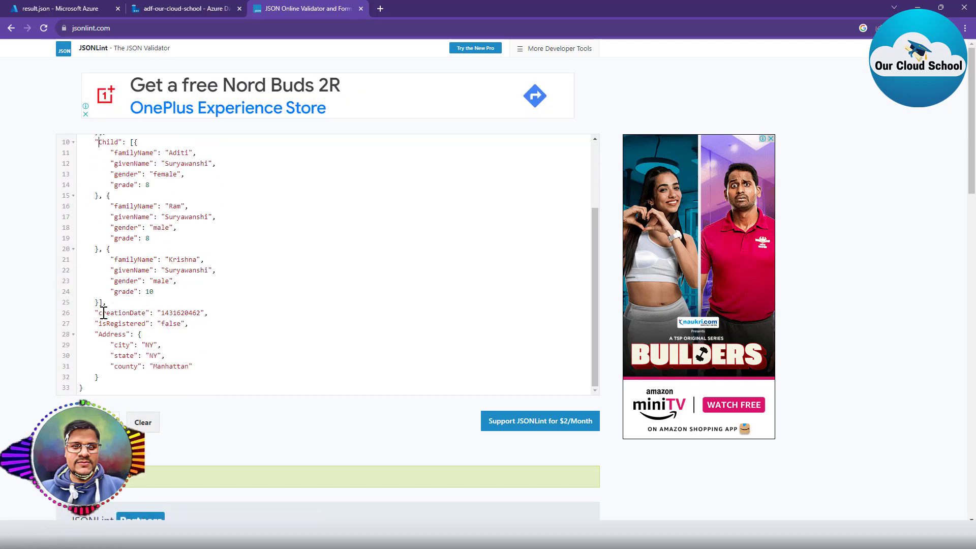
drag(94, 313, 135, 379)
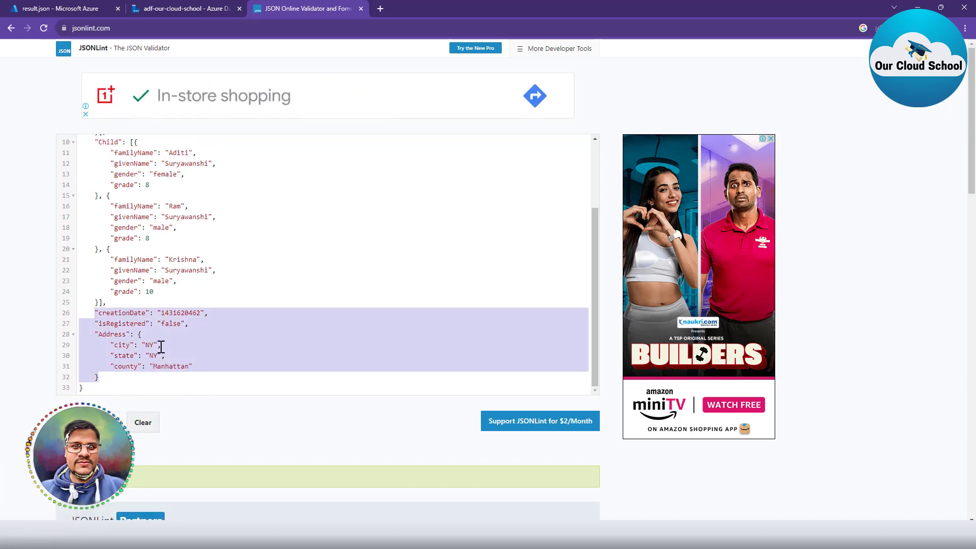
click(69, 8)
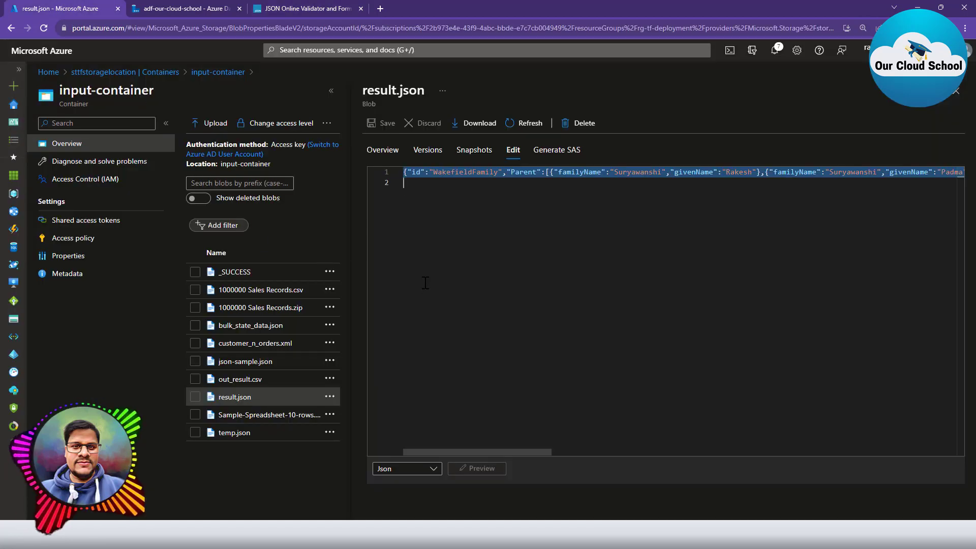
Inspect the WakefieldFamily id on result.json's single line, then open out_result.csv.
click(446, 242)
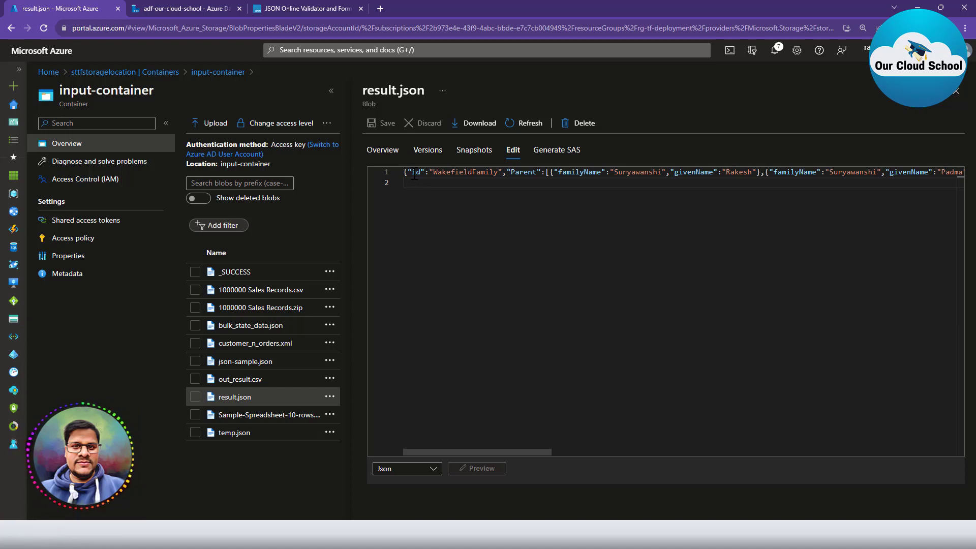
double_click(454, 172)
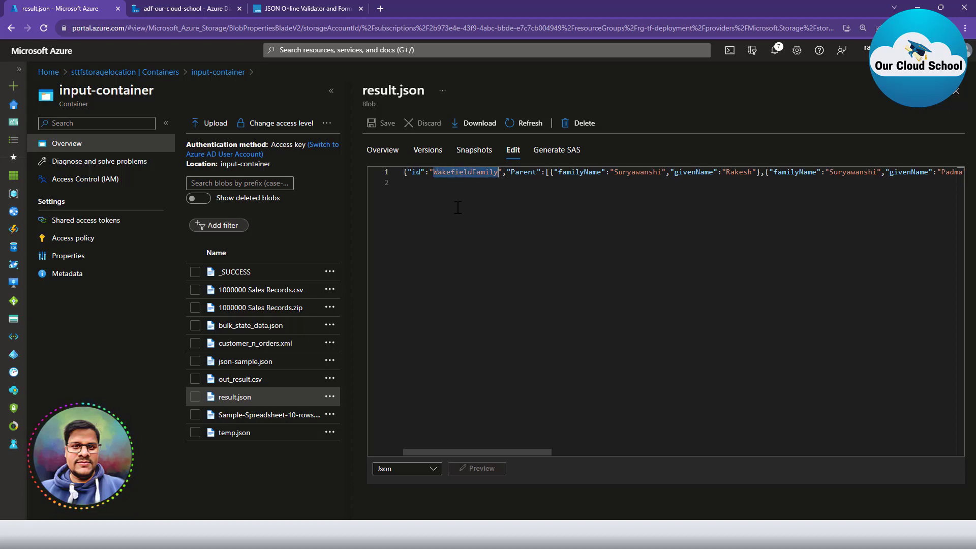
click(410, 173)
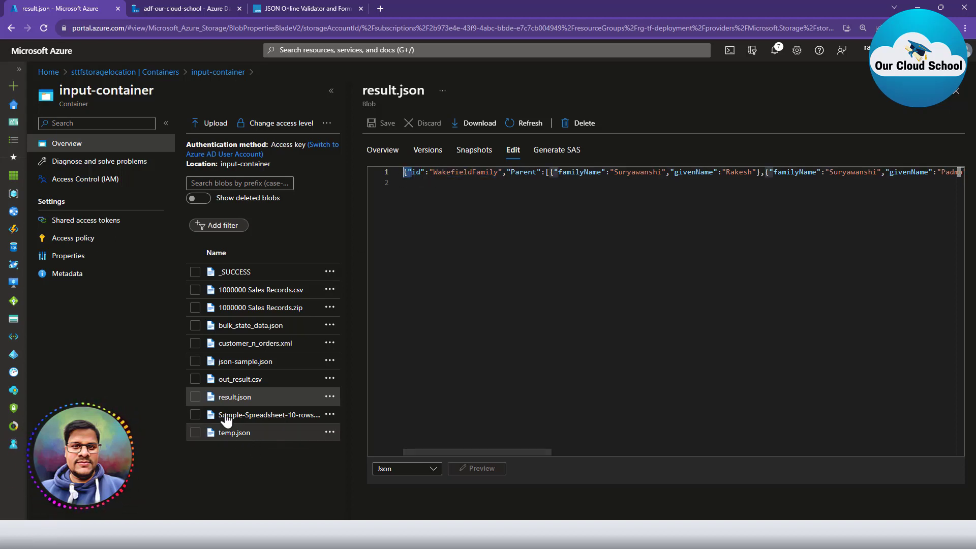
click(223, 383)
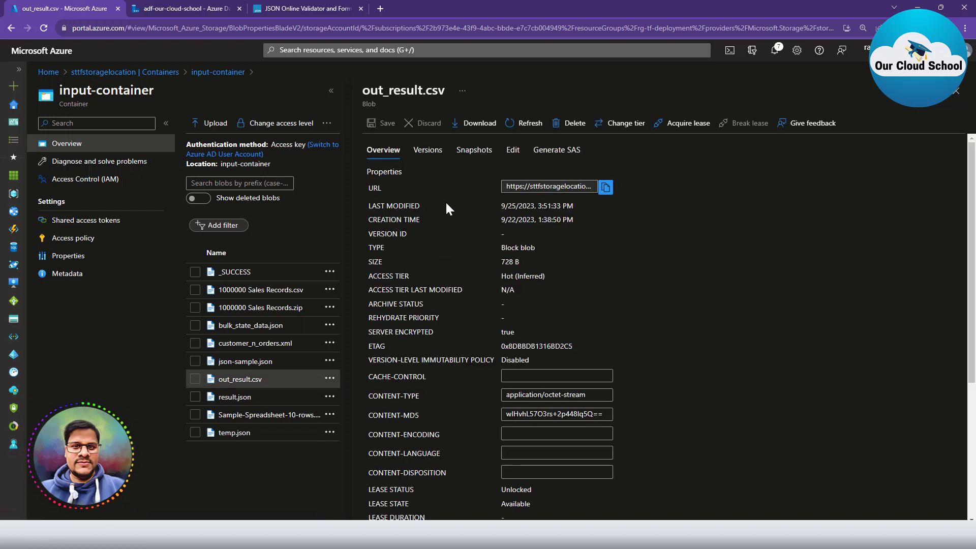
Paste two new ABC family rows after line 7 of out_result.csv.
click(513, 149)
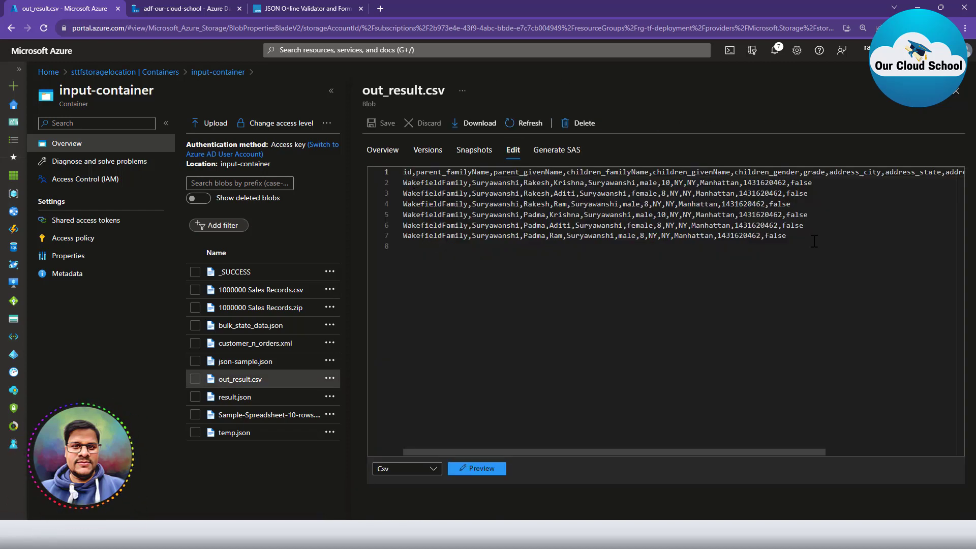
key(ctrl+a)
click(834, 241)
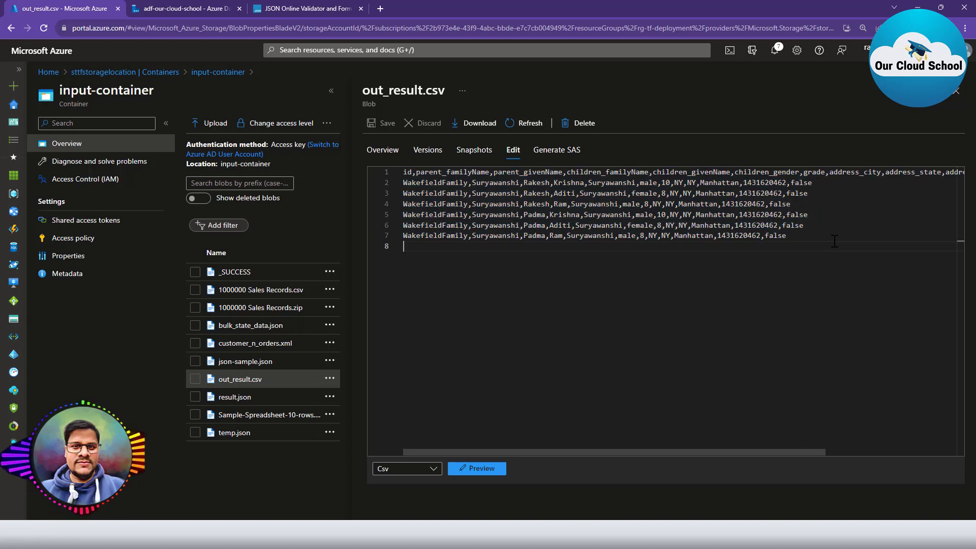
drag(806, 239, 328, 161)
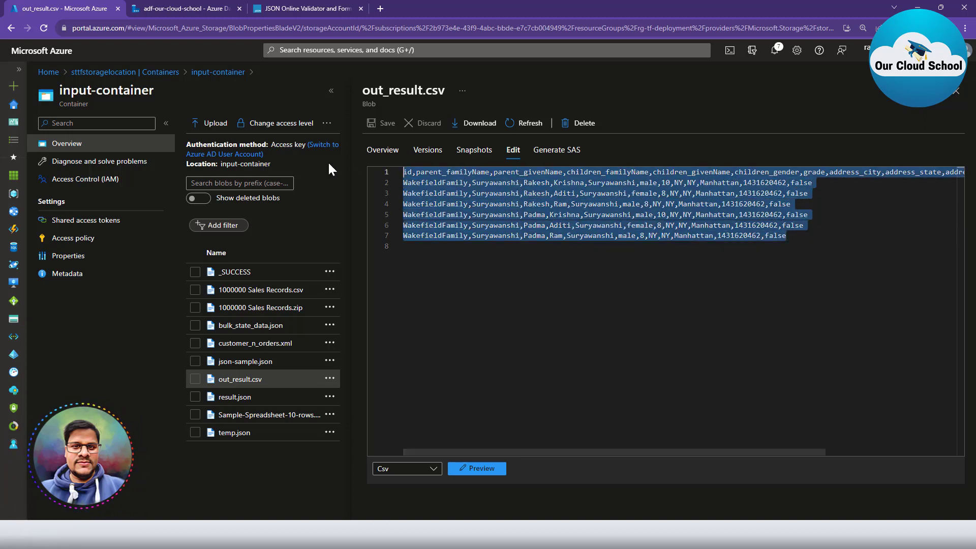
click(800, 238)
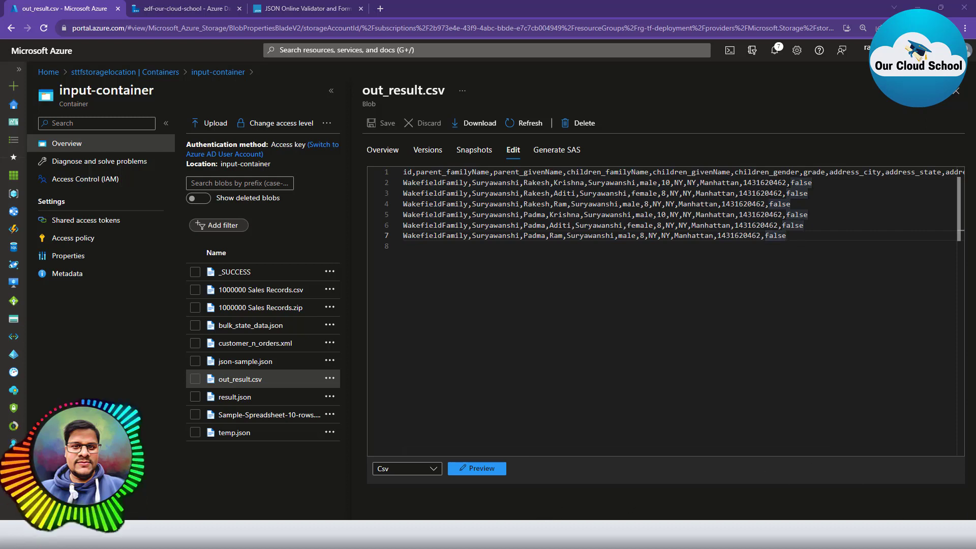
click(808, 234)
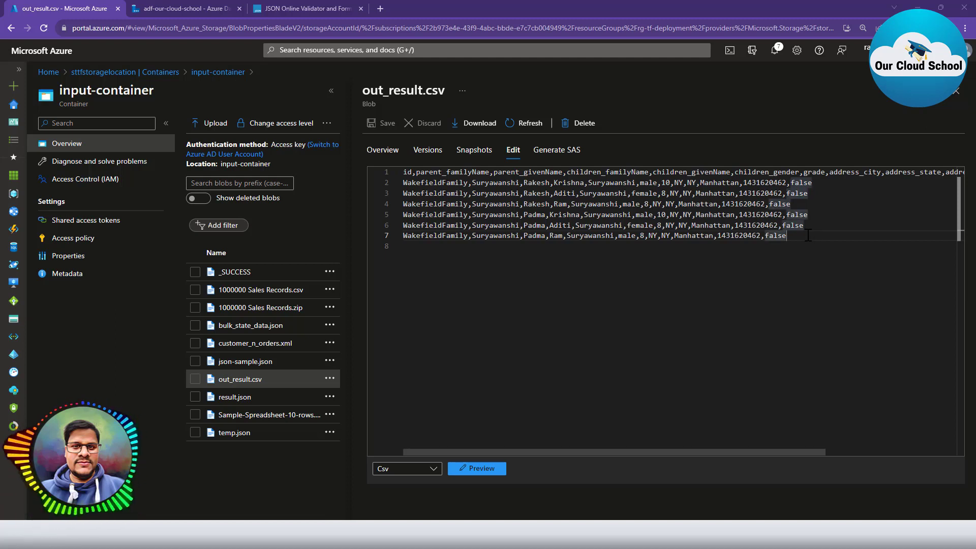
key(Return)
key(ctrl+v)
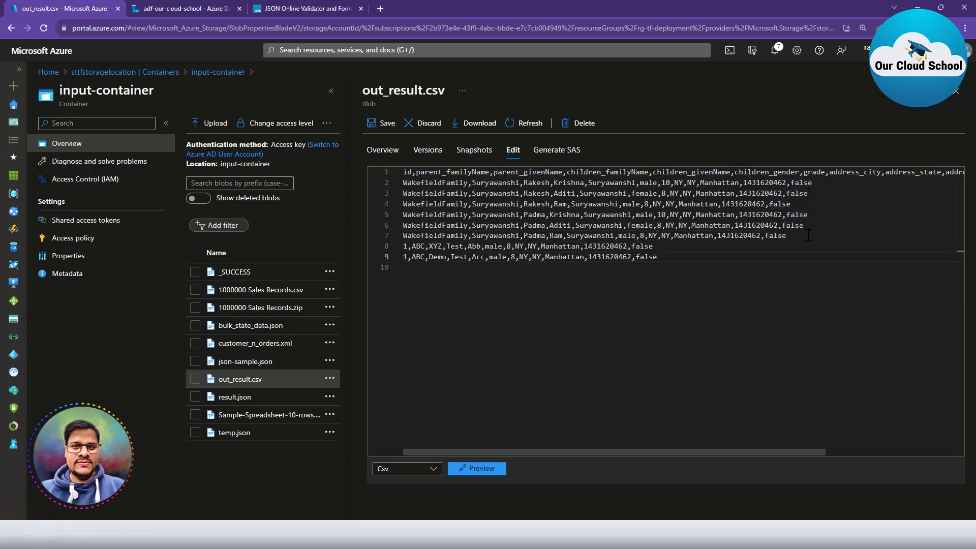
Check the two new id-1 ABC rows and save out_result.csv.
double_click(437, 235)
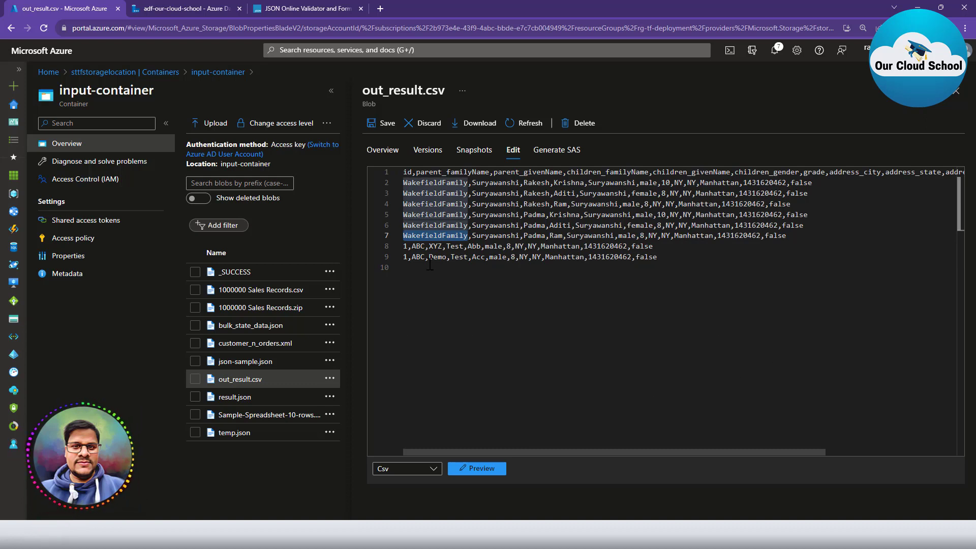
click(405, 247)
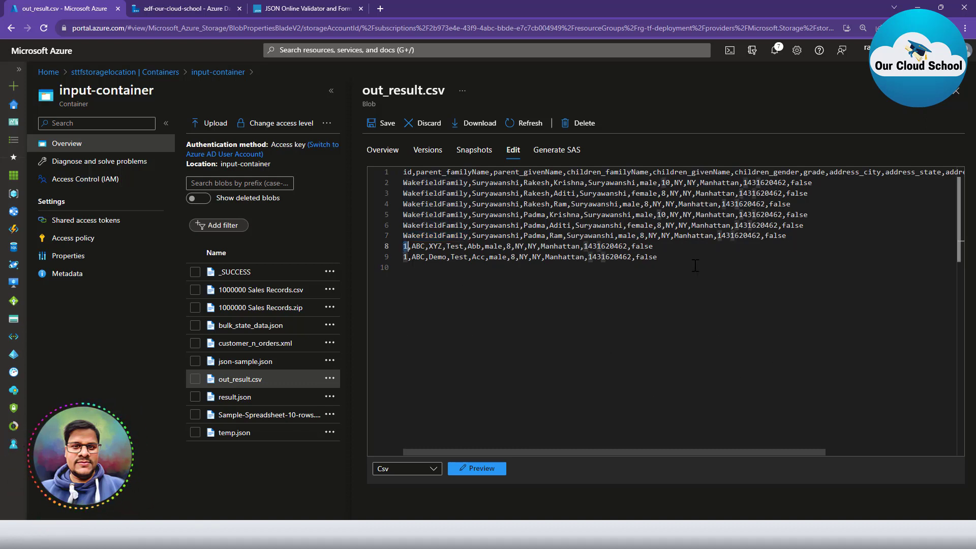
drag(692, 259, 328, 244)
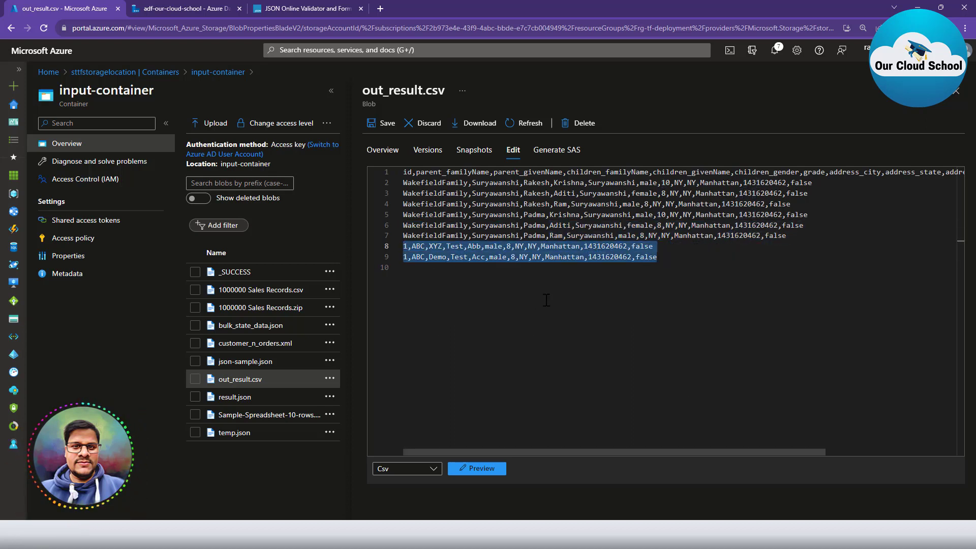
click(686, 254)
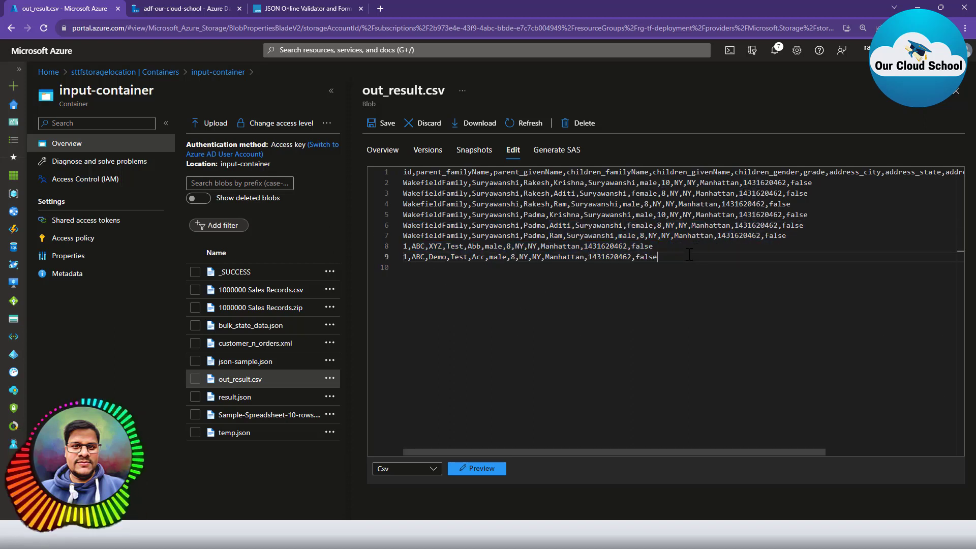
click(382, 124)
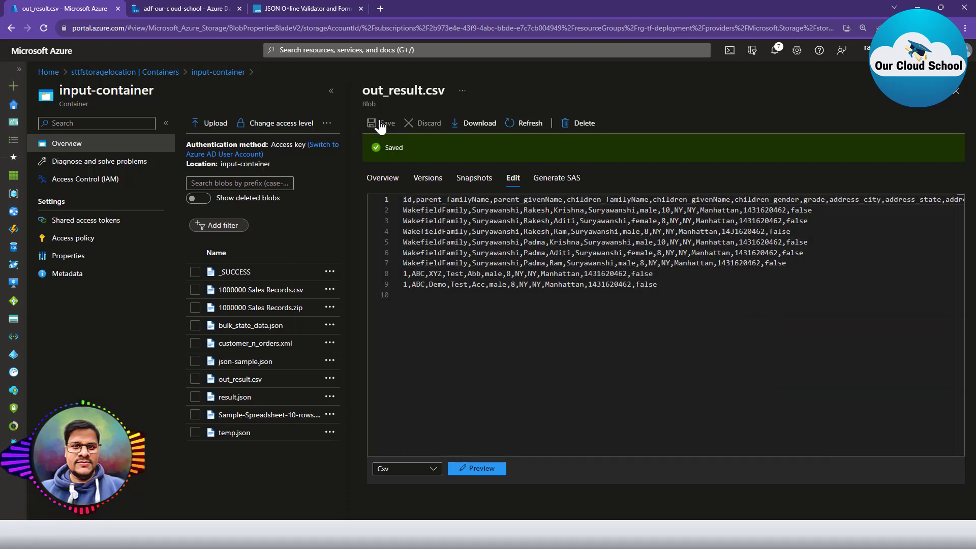
click(186, 11)
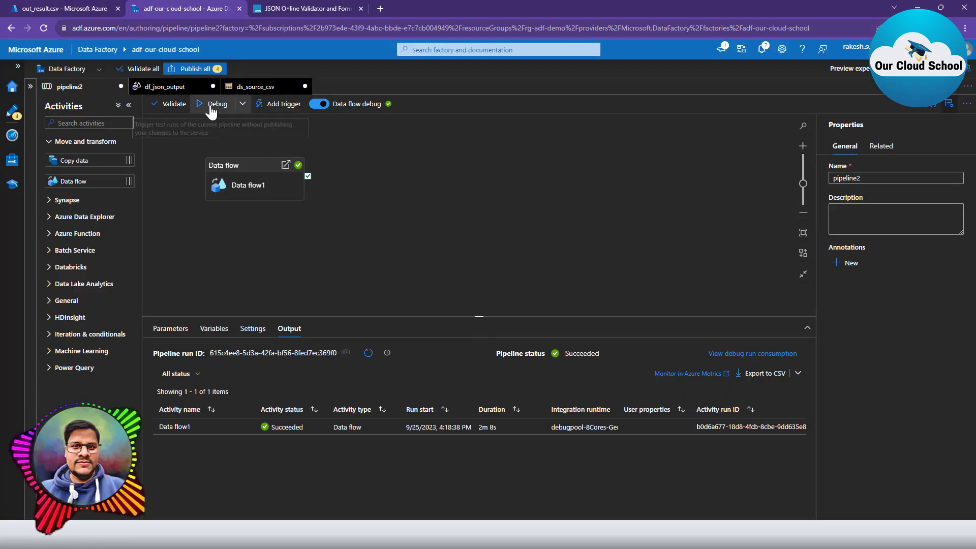
Rerun pipeline2 in debug until it succeeds (3m 24s), then go back to input-container's blob list.
click(56, 8)
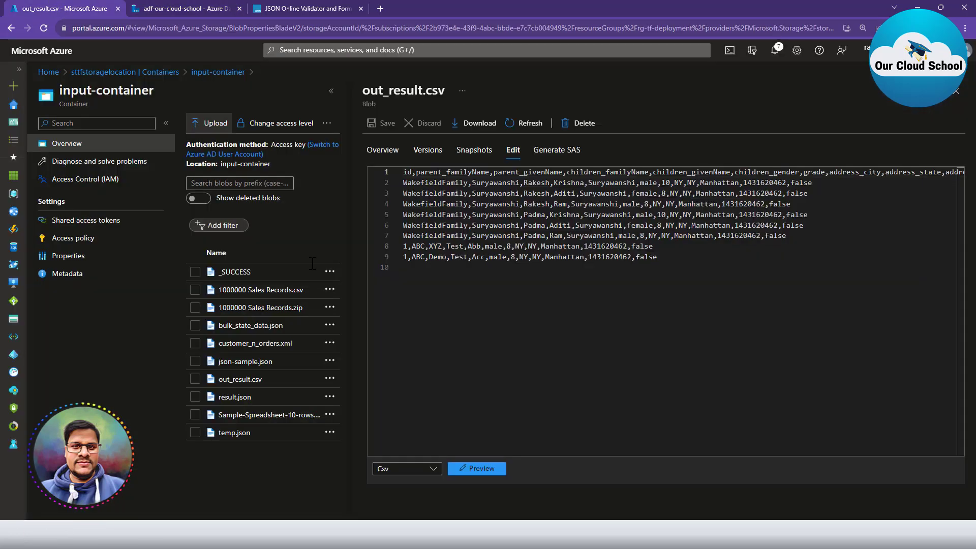
click(193, 9)
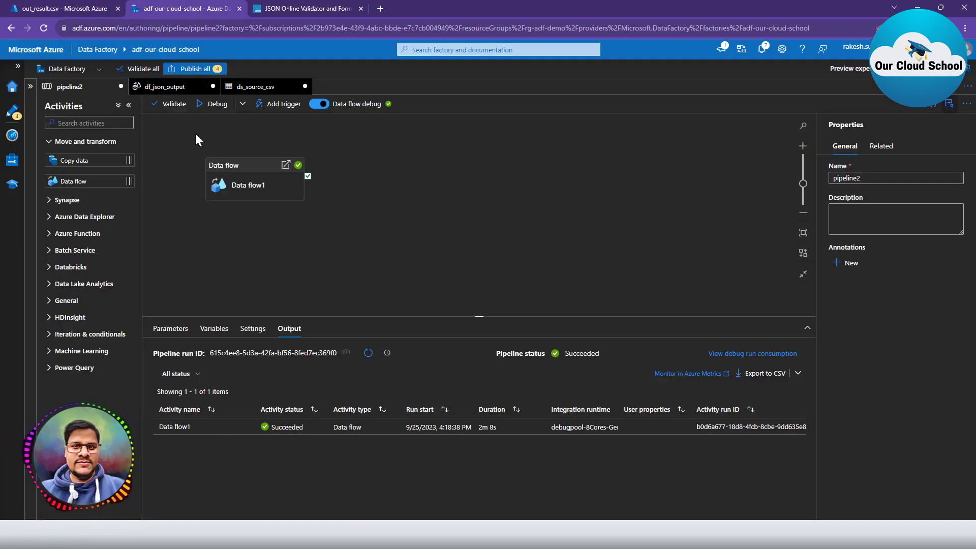
click(210, 107)
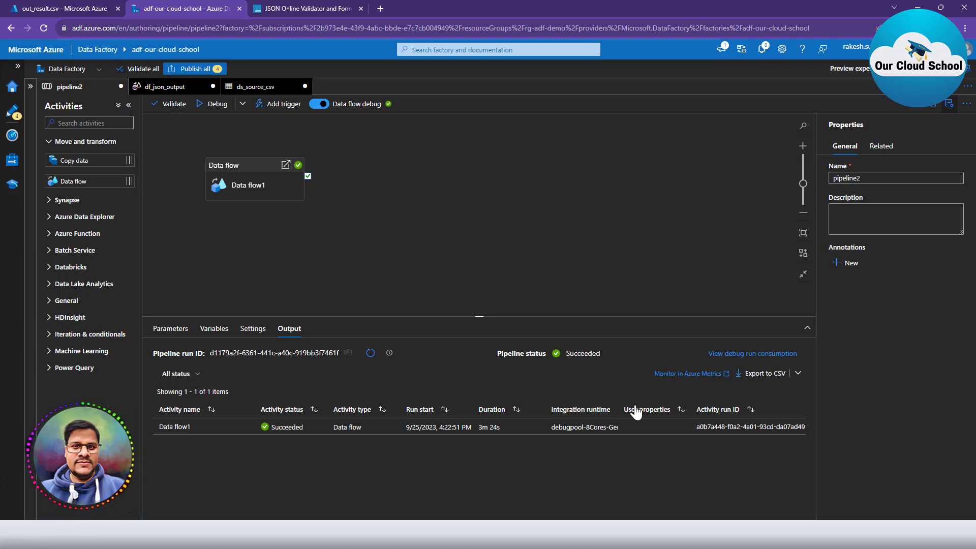
click(55, 7)
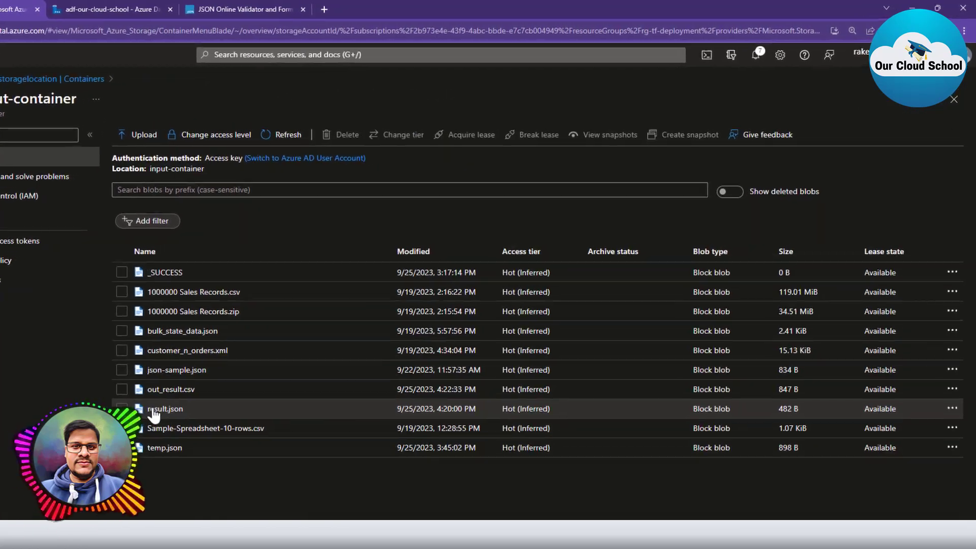
click(153, 409)
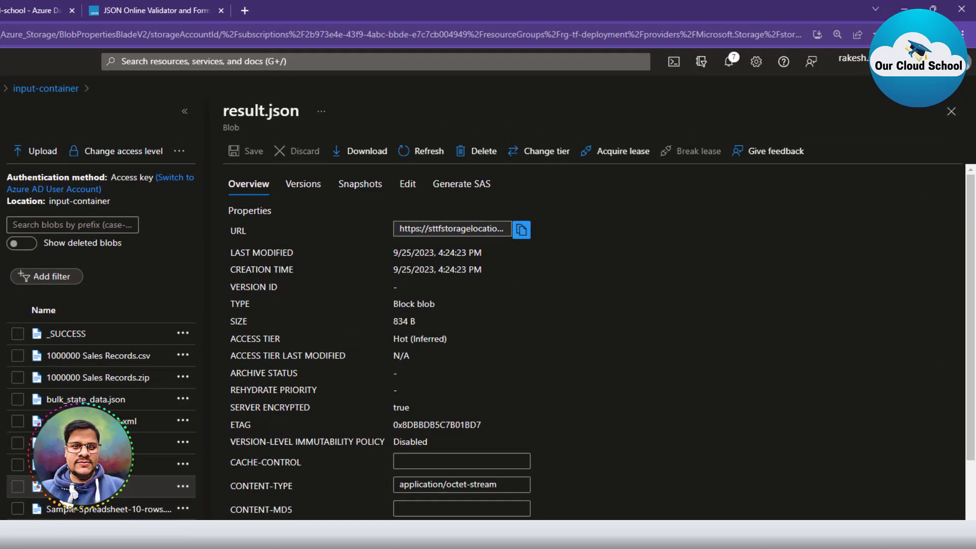
Open result.json for editing and inspect its two JSON lines.
click(408, 185)
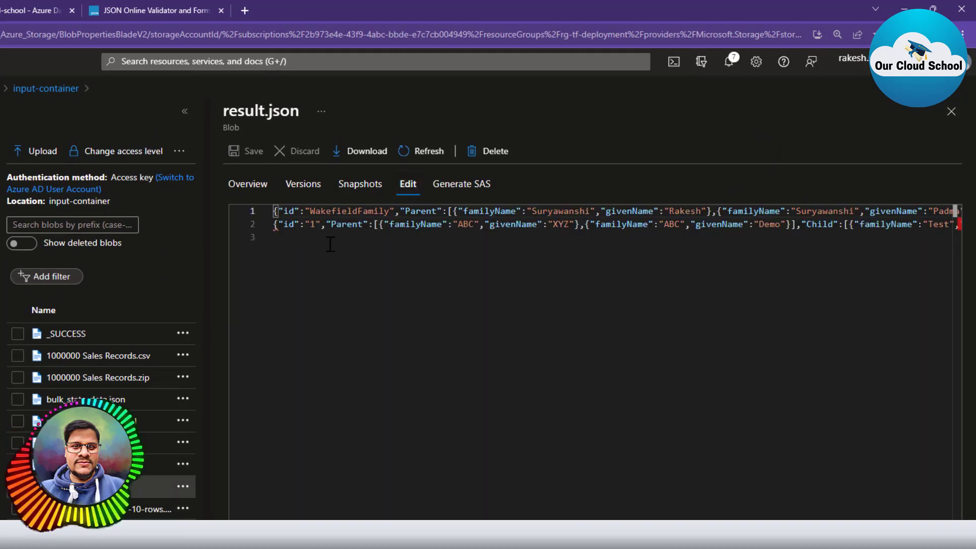
click(351, 235)
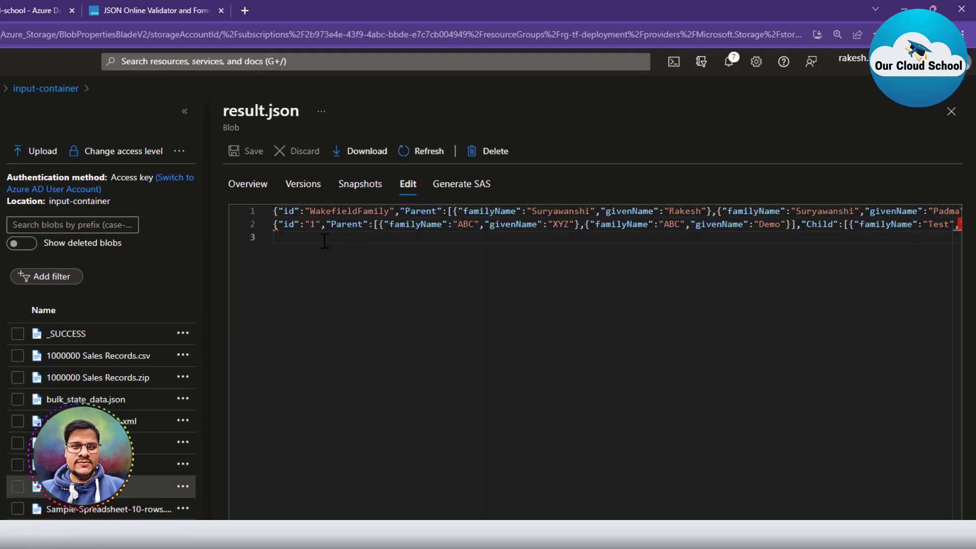
click(295, 211)
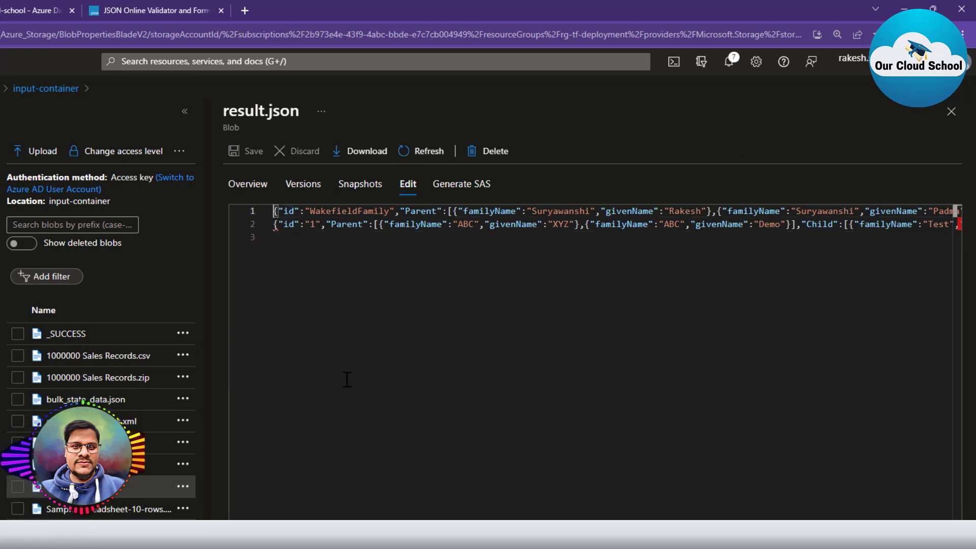
key(shift+End)
key(Home)
key(Down)
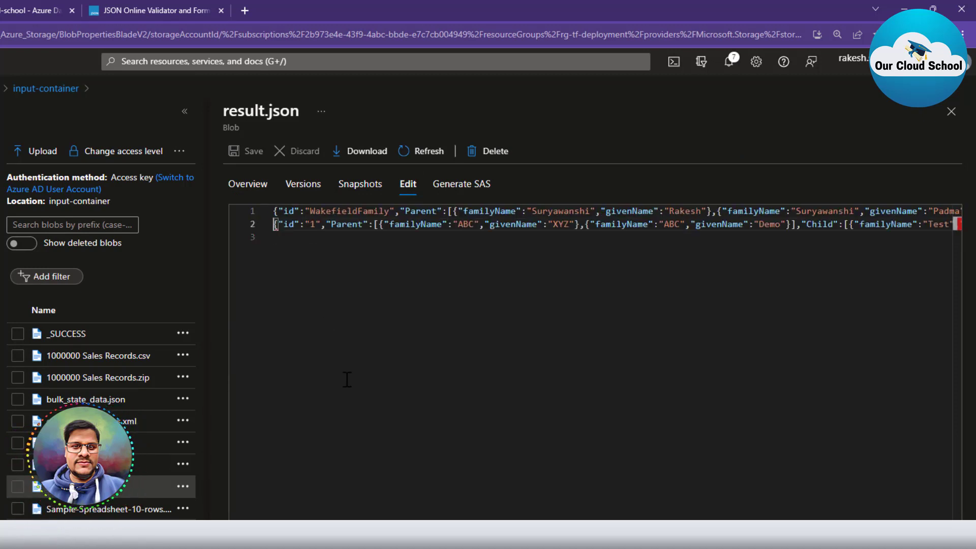
key(shift+End)
key(Home)
key(Up)
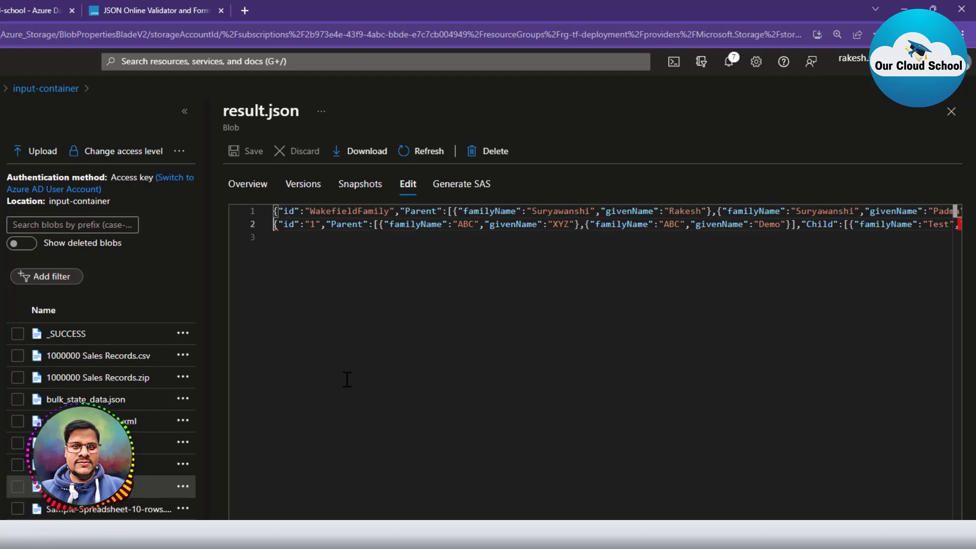
Select all of result.json's JSON text and copy it.
key(ctrl+a)
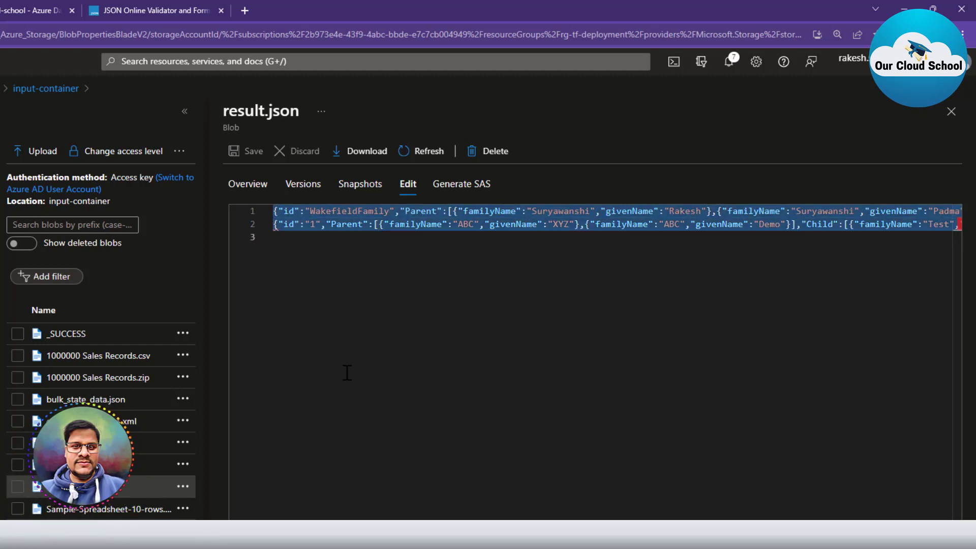
click(331, 264)
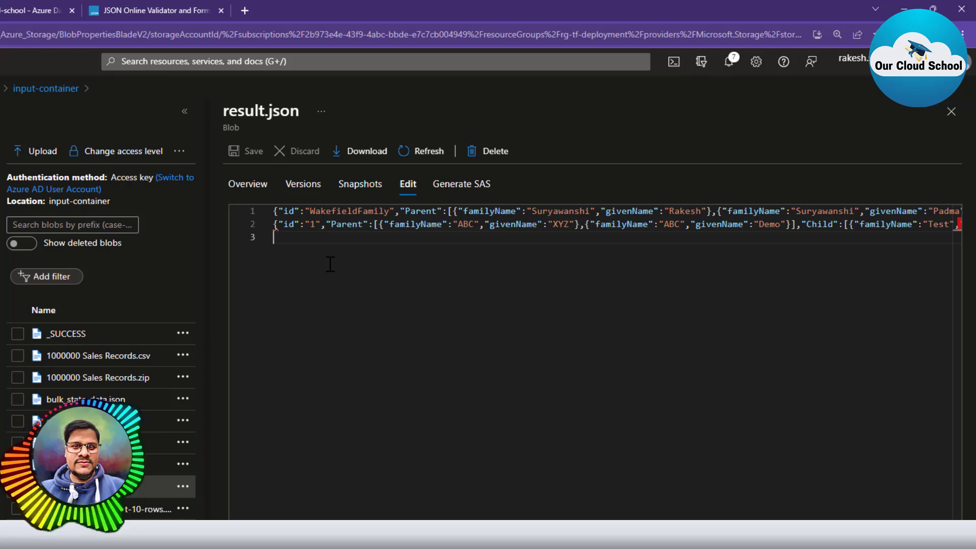
key(ctrl+a)
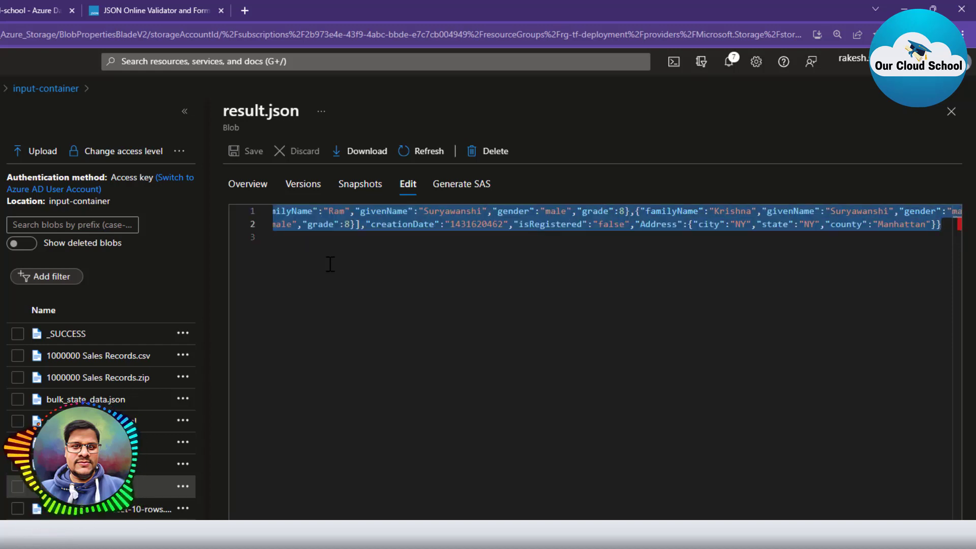
key(ctrl+v)
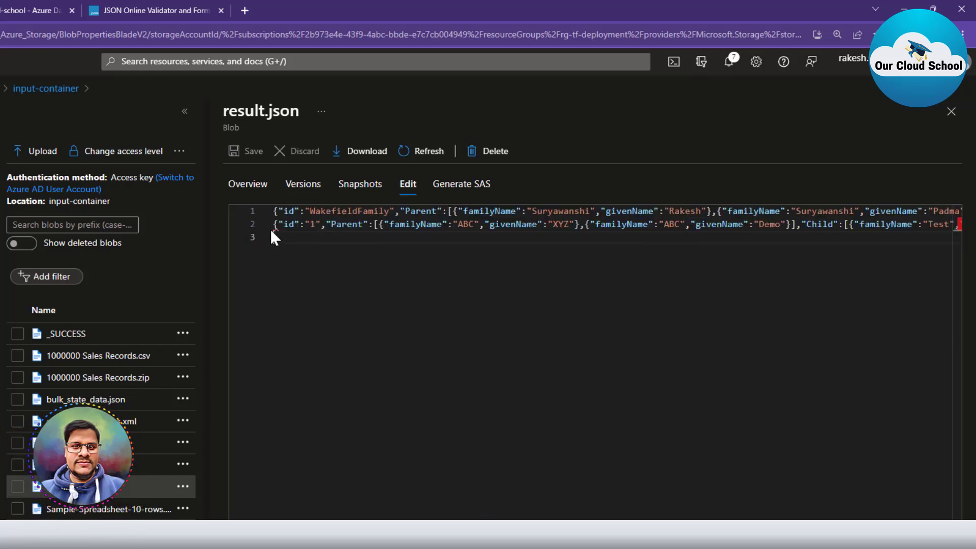
mouse_move(277, 230)
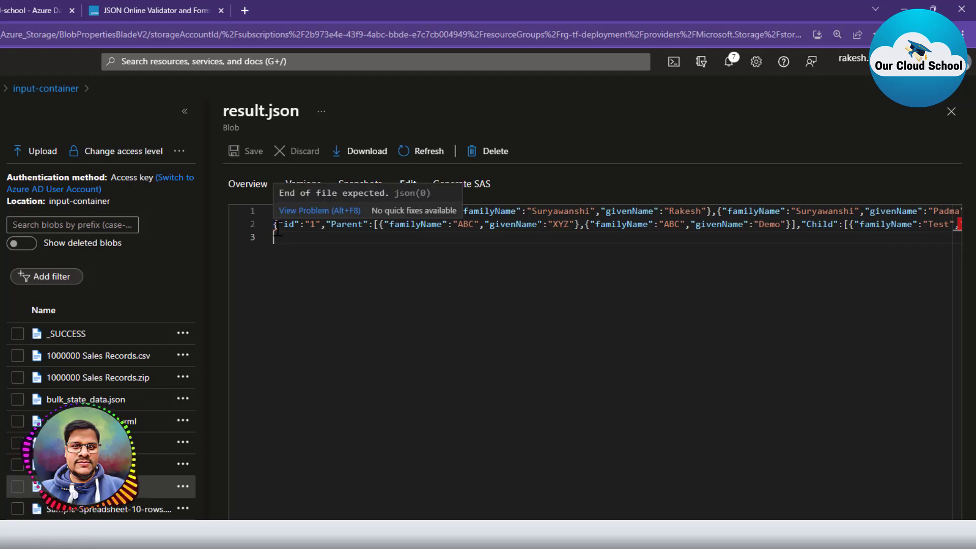
key(ctrl+a)
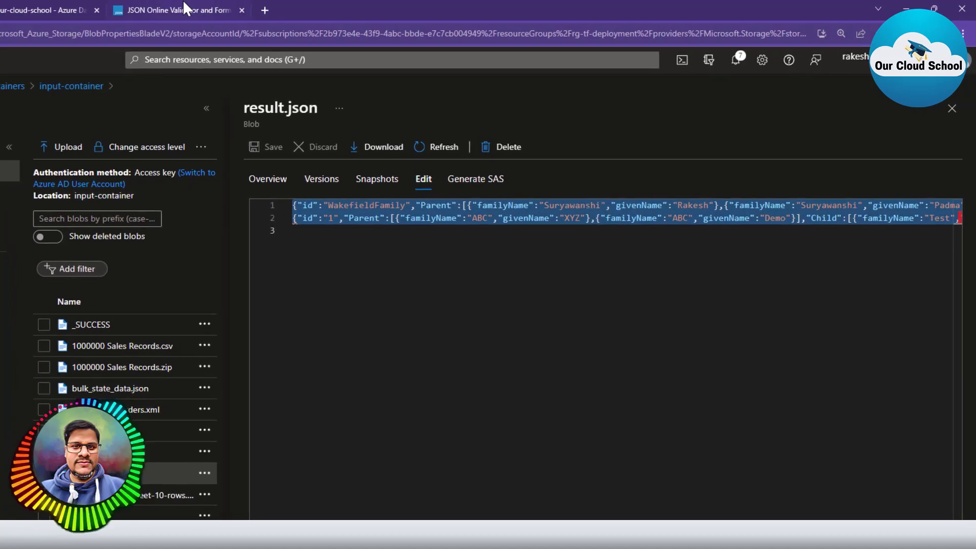
click(186, 8)
Replace the validator's JSON with the copied result.json content and validate it.
key(ctrl+a)
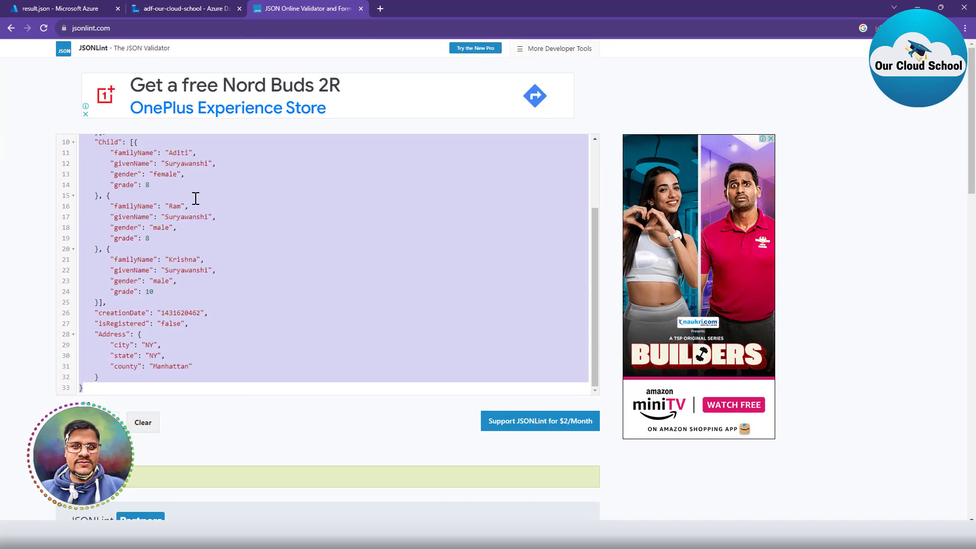
key(BackSpace)
key(ctrl+v)
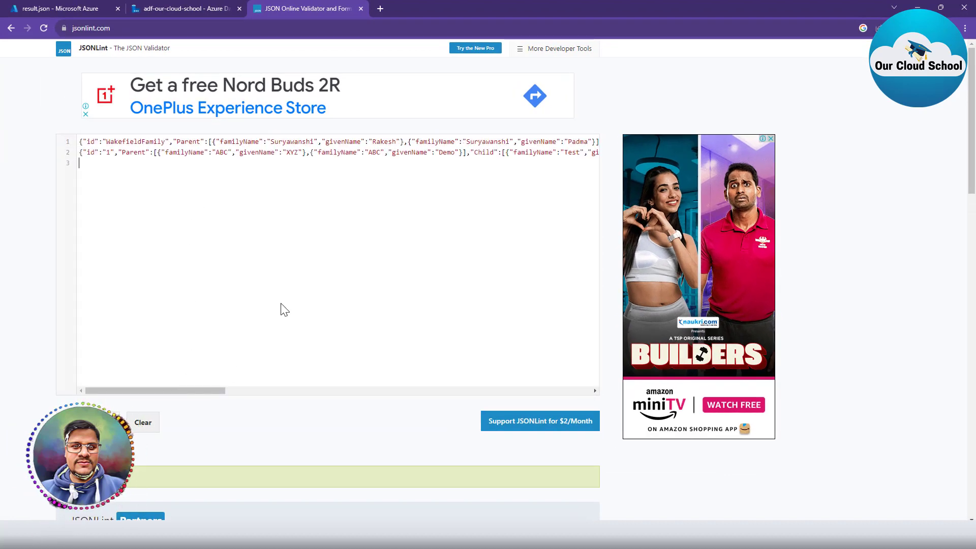
click(97, 422)
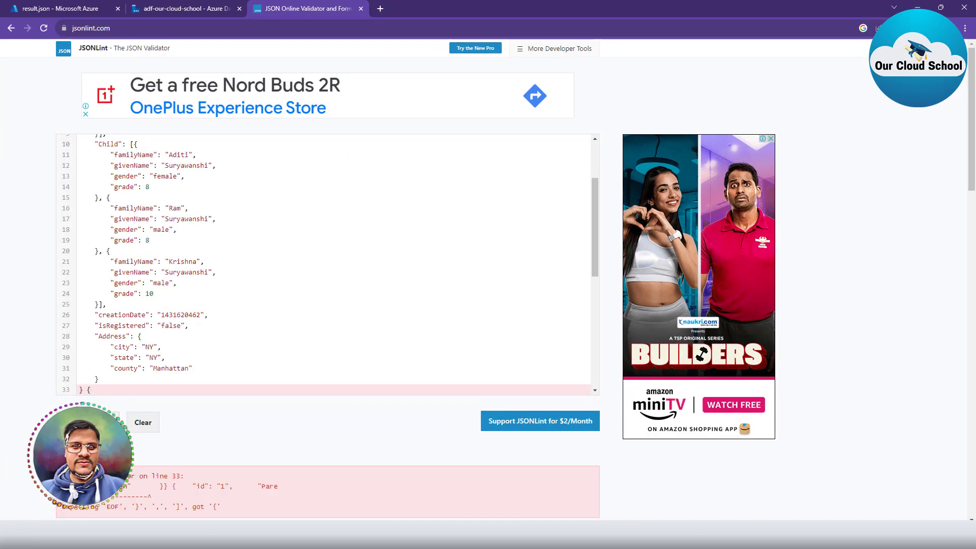
Inspect the parse error on line 33, where the second family object begins.
scroll(123, 305, up, 3)
click(81, 142)
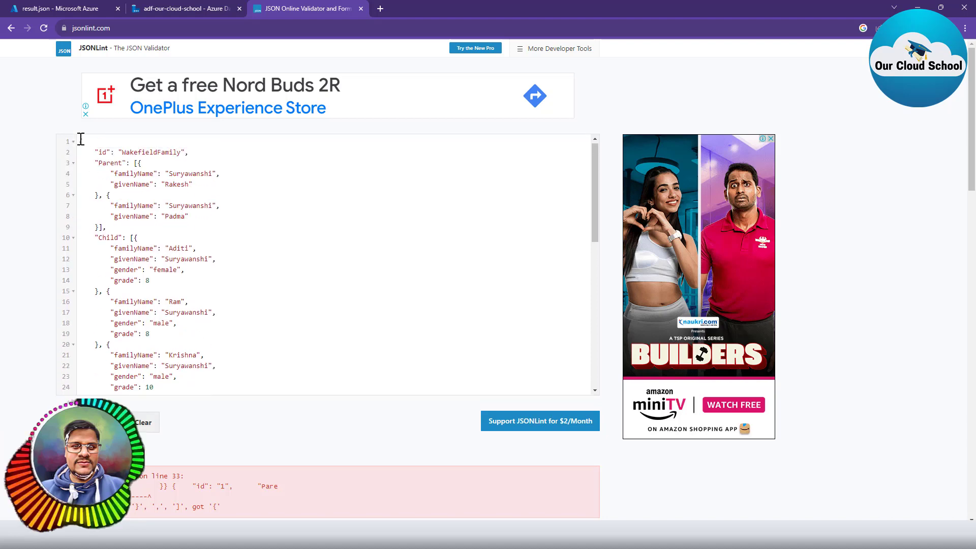
scroll(137, 363, down, 5)
shift+click(84, 230)
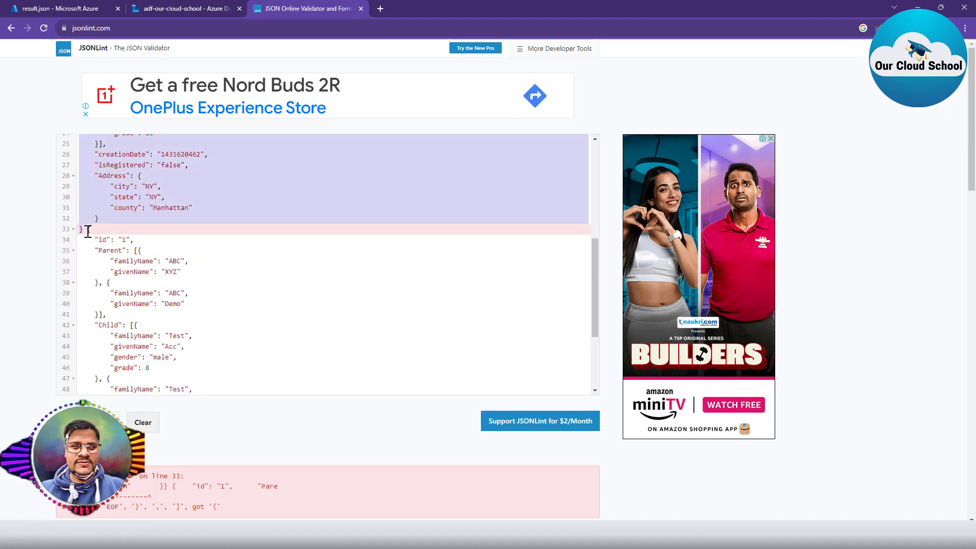
click(87, 230)
scroll(178, 350, down, 3)
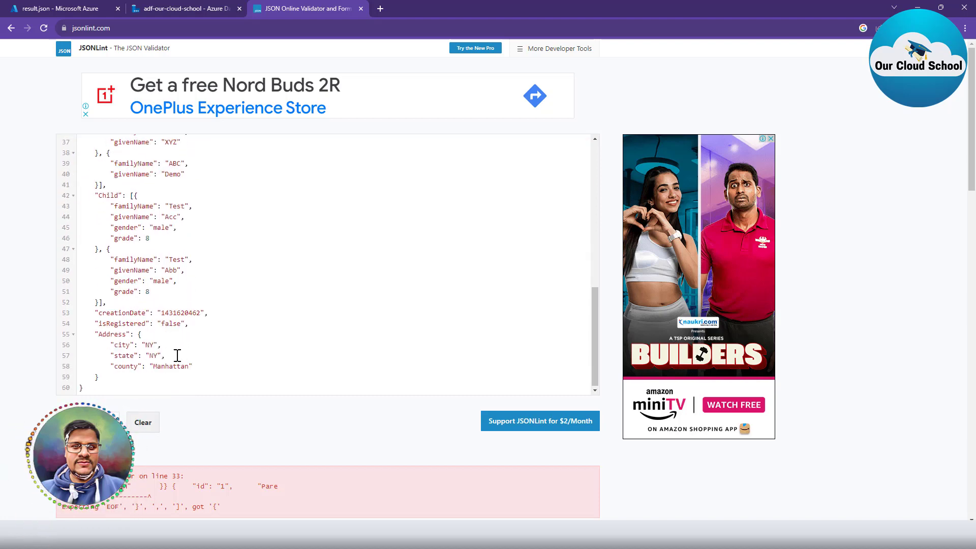
scroll(112, 356, up, 6)
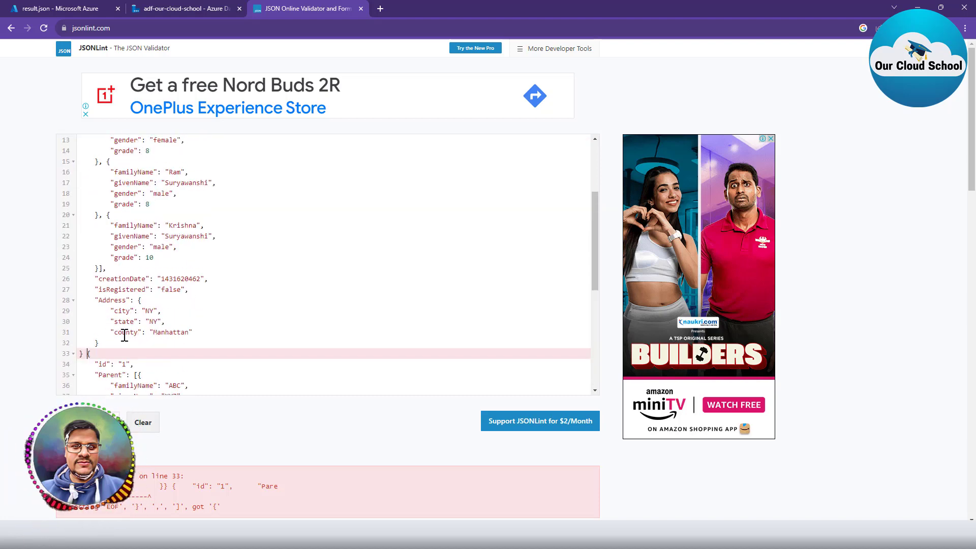
scroll(97, 224, up, 3)
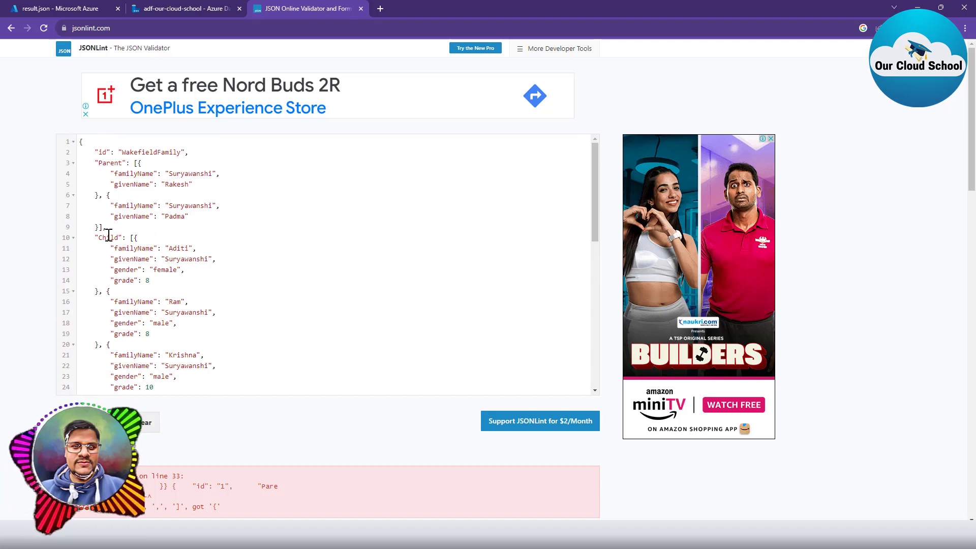
click(80, 142)
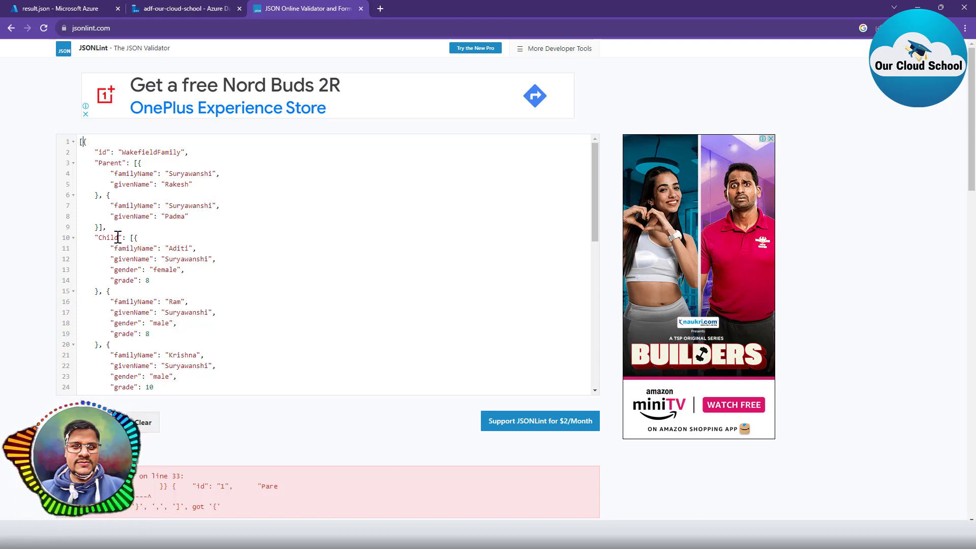
scroll(116, 305, down, 9)
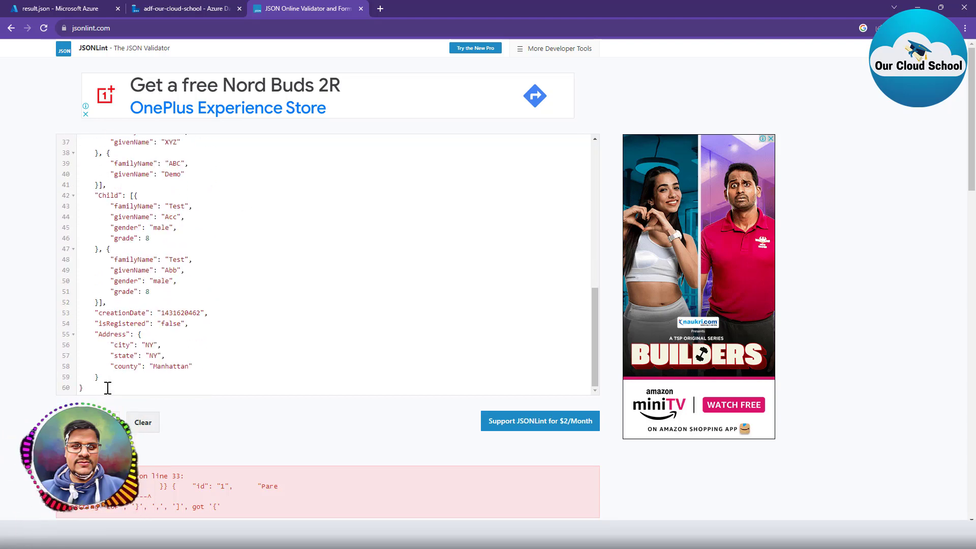
scroll(131, 272, up, 5)
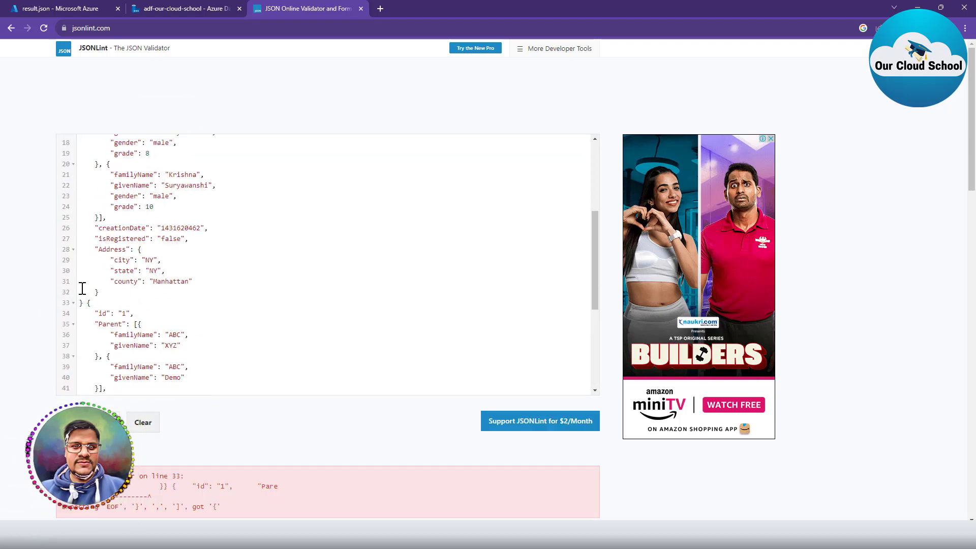
Insert ', {' after the closing brace on line 33 and revalidate the JSON successfully.
click(83, 303)
text(, {)
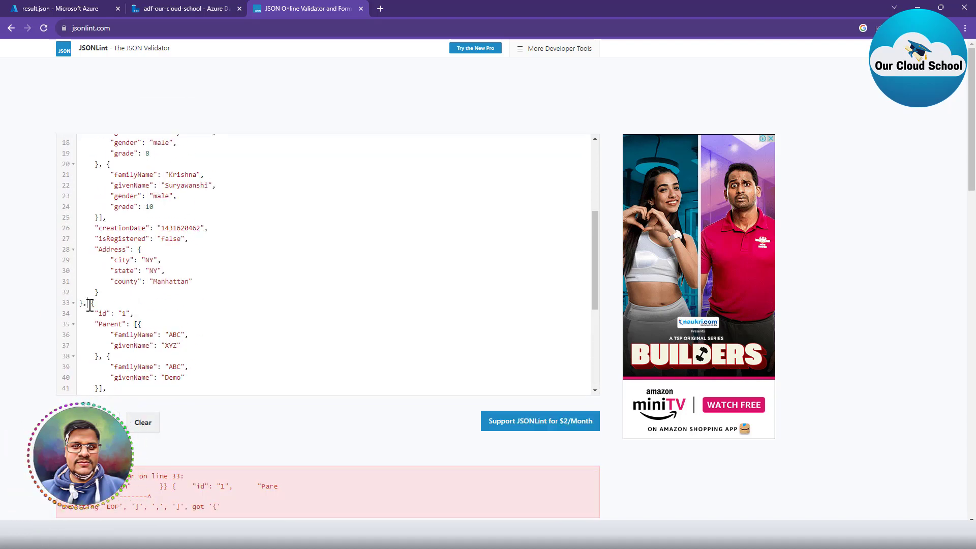
click(87, 422)
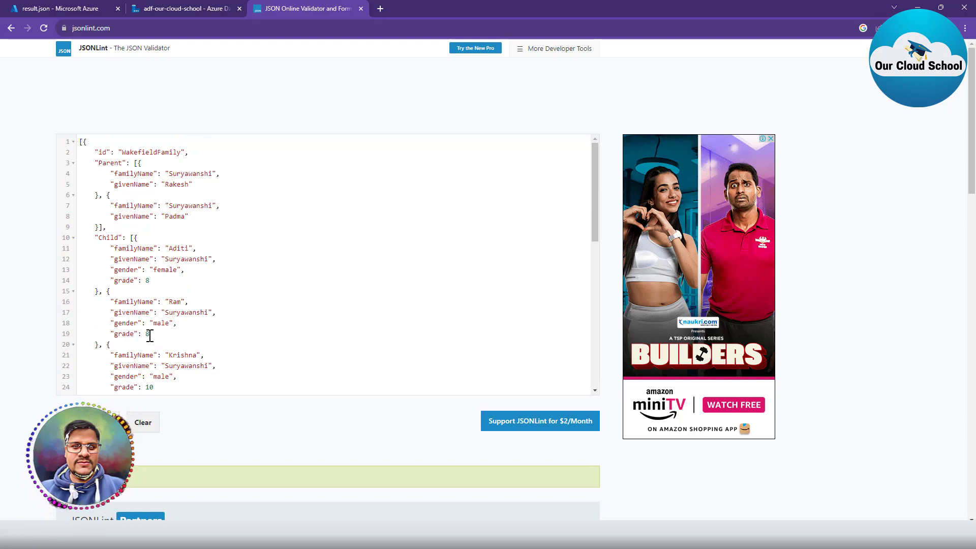
scroll(142, 304, down, 7)
scroll(44, 305, down, 5)
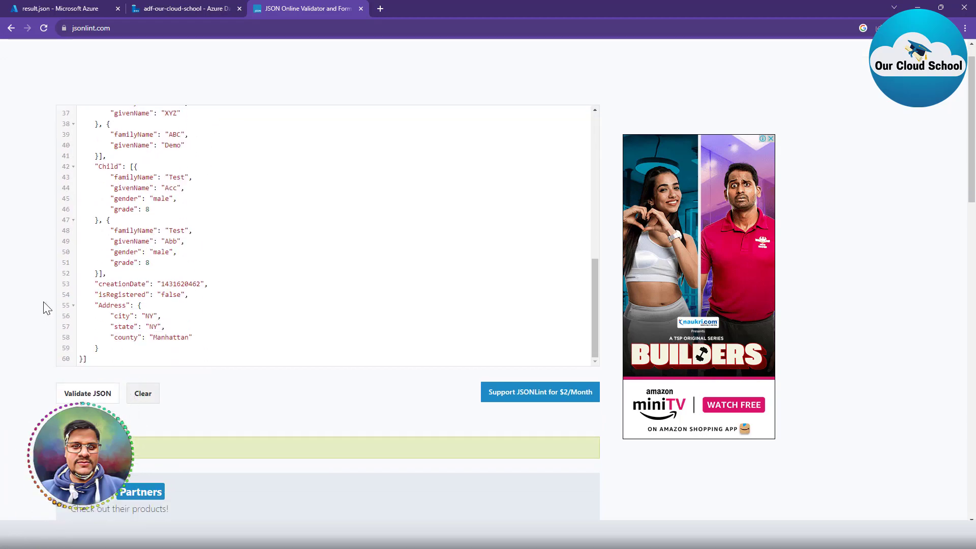
scroll(35, 235, up, 5)
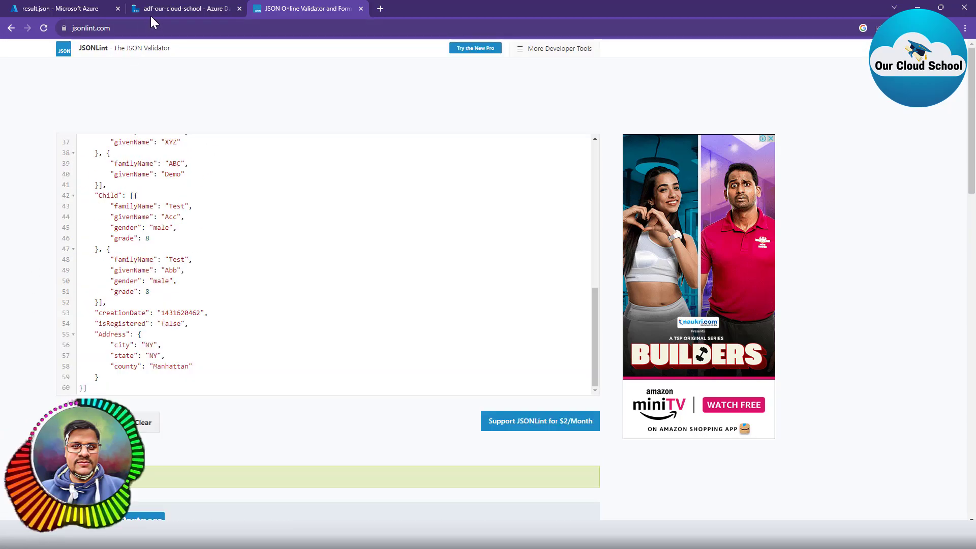
click(178, 8)
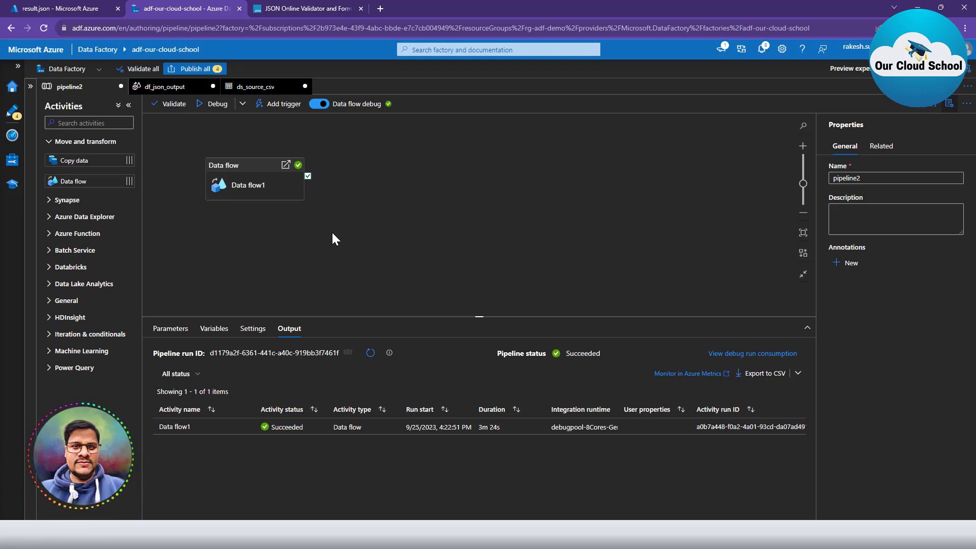
Prefix the JSON with a 'value' key followed by ':[{' at the top.
click(307, 8)
scroll(181, 203, up, 8)
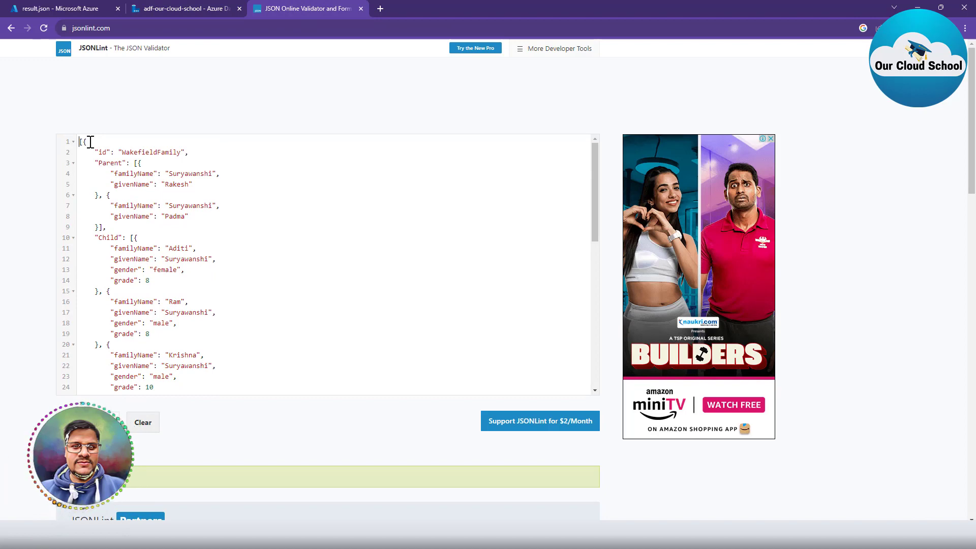
text(value=)
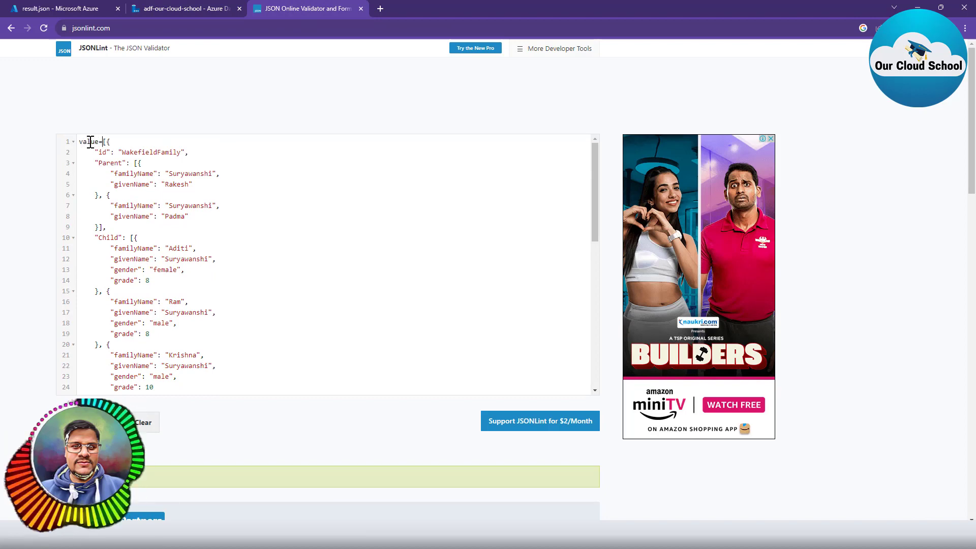
key(Delete)
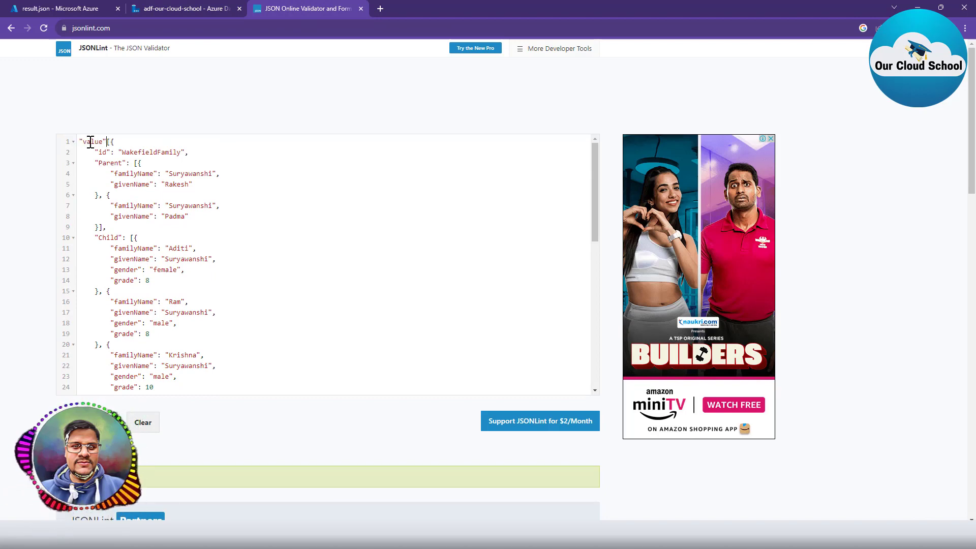
text(:[)
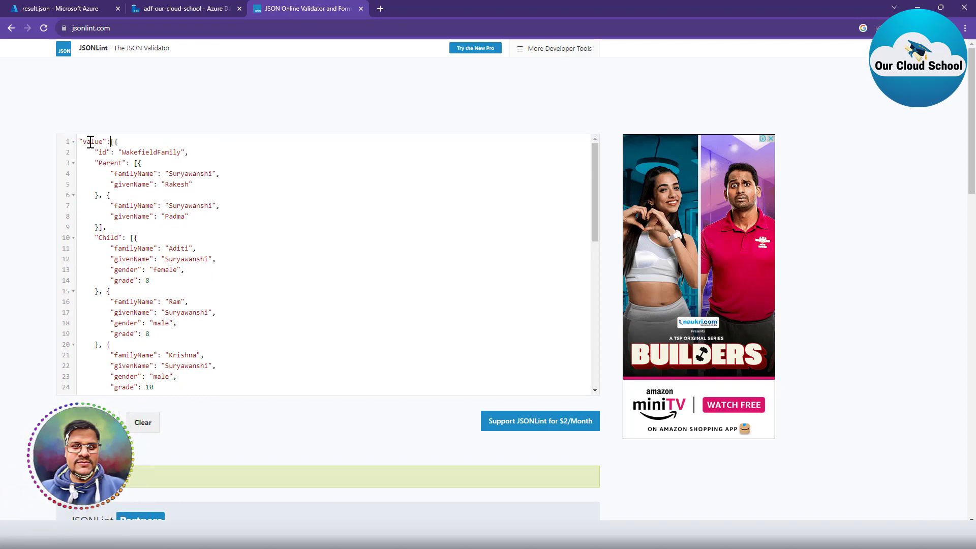
text({)
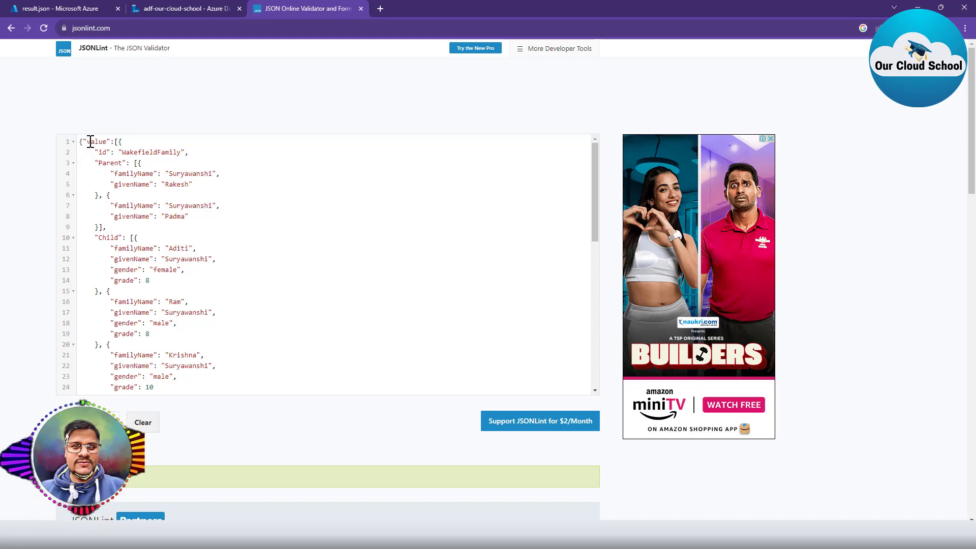
Rename the top-level key from value to values and review the formatted JSON.
scroll(153, 325, down, 8)
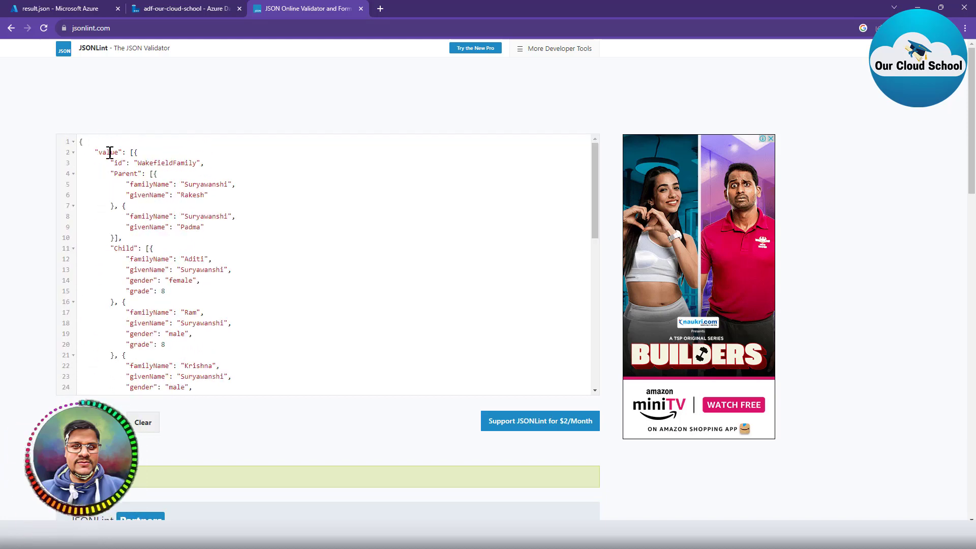
double_click(109, 153)
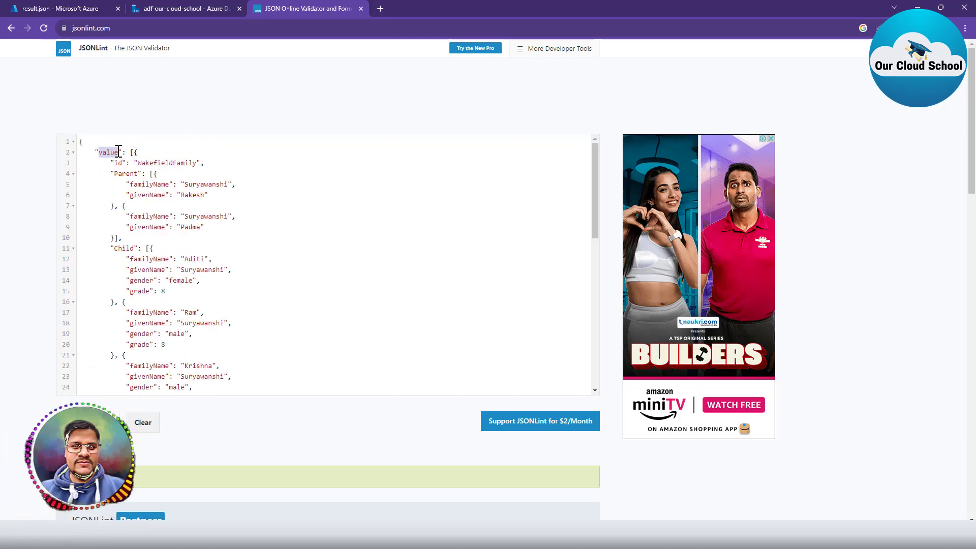
text(values)
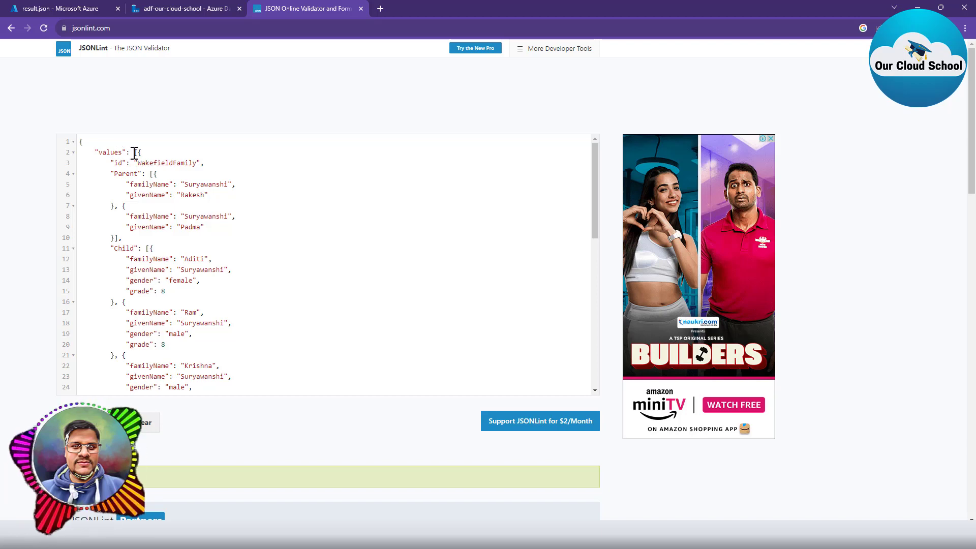
scroll(159, 332, down, 6)
scroll(159, 333, down, 6)
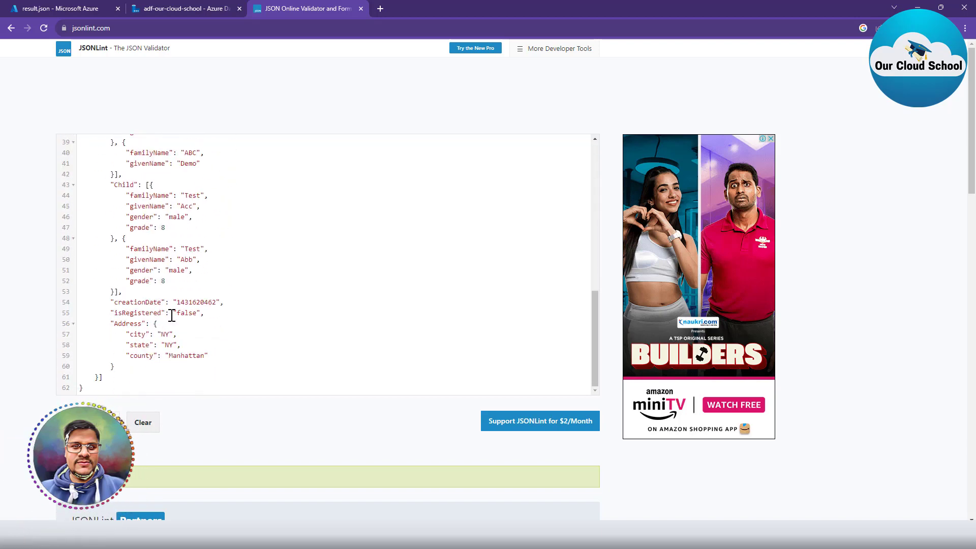
scroll(165, 288, up, 4)
scroll(202, 323, up, 10)
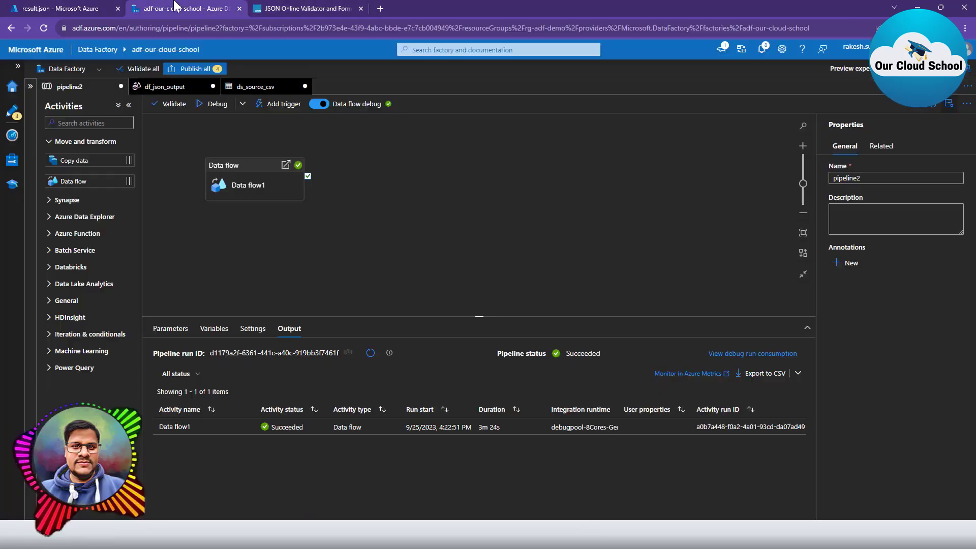
Check the pipeline run output in Data Factory, then put the caret at the end of line 7.
click(180, 8)
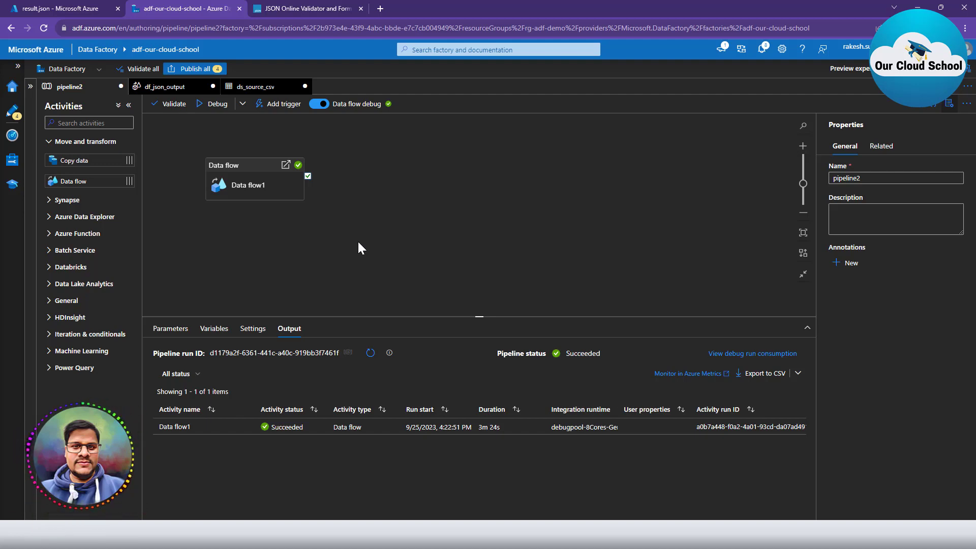
click(311, 9)
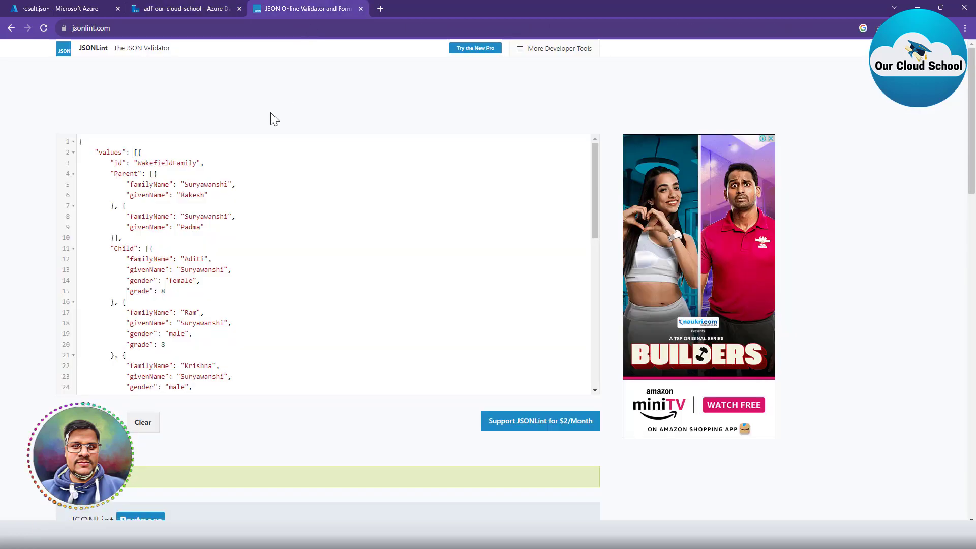
click(214, 209)
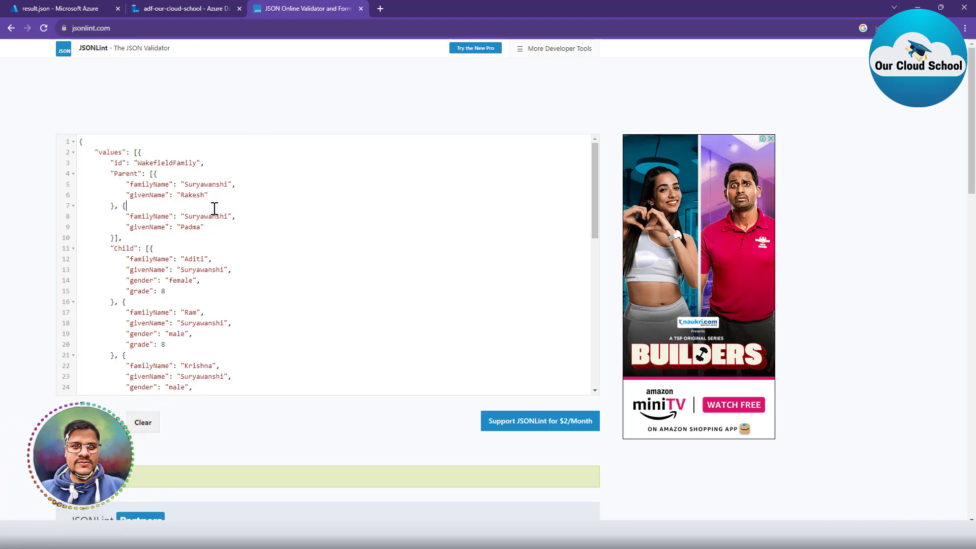